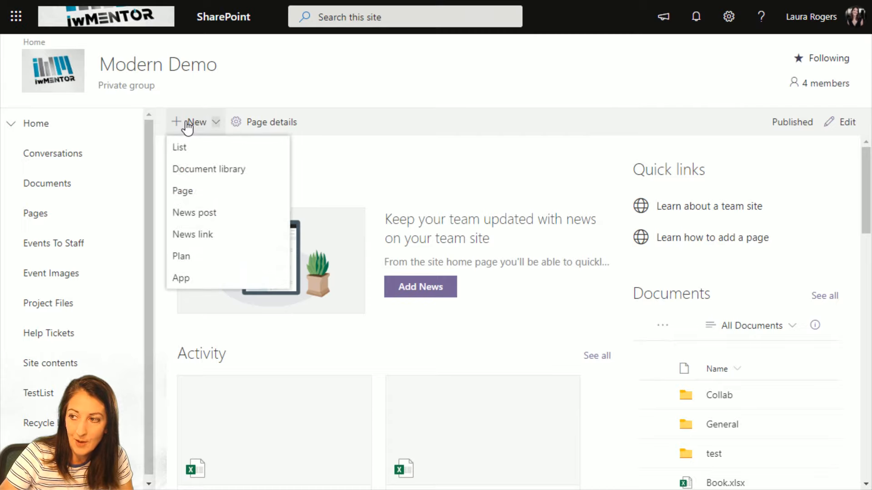
Go to the Modern Demo Site contents and start a new list from the + New menu
{"action": "left_click", "coordinate": [55, 369]}
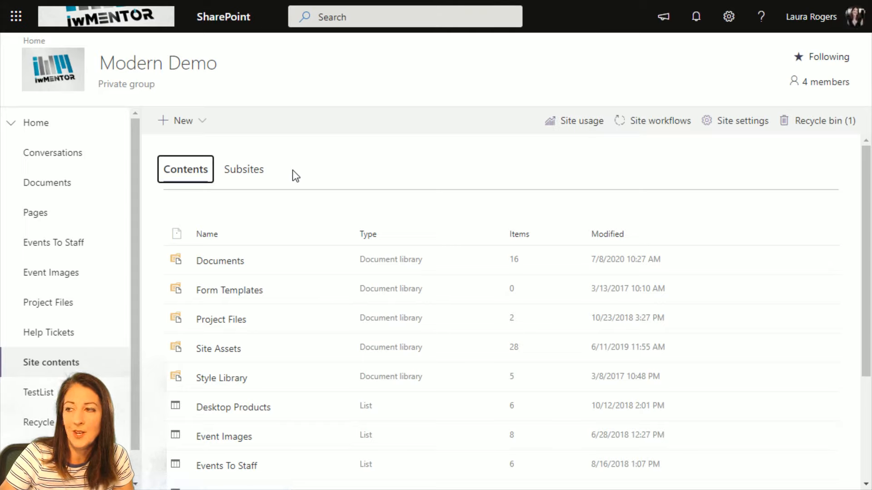
{"action": "left_click", "coordinate": [186, 120]}
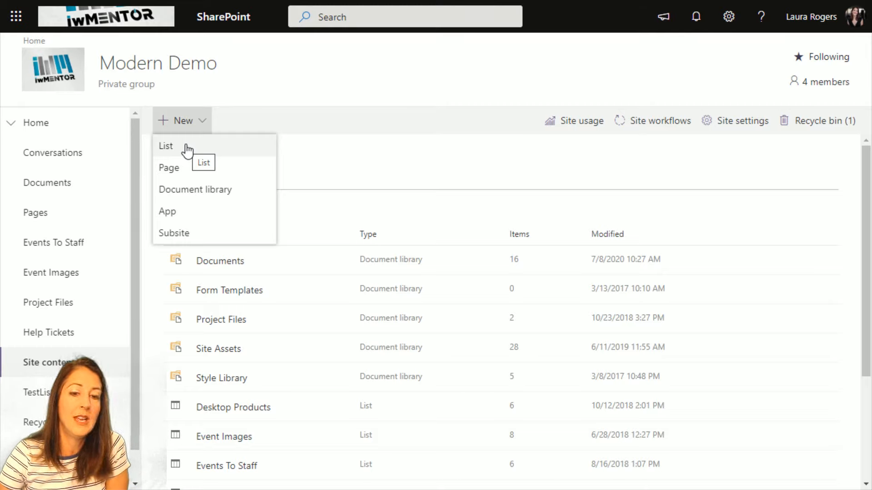
{"action": "left_click", "coordinate": [186, 148]}
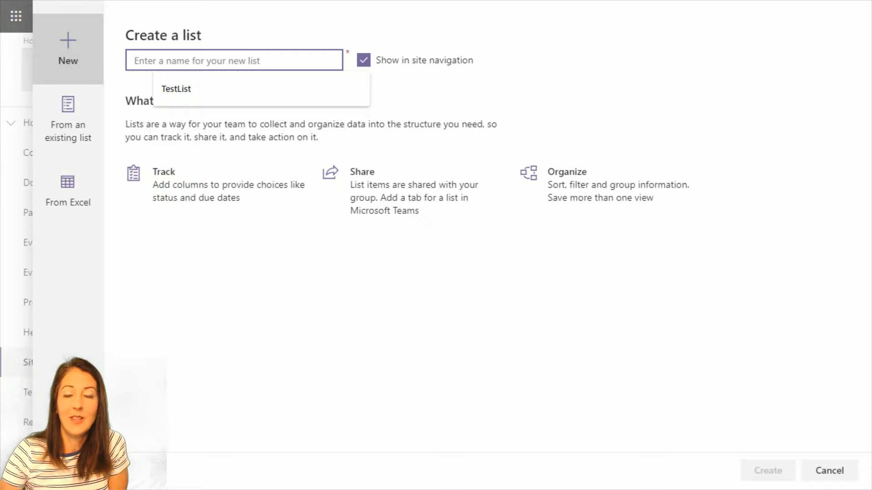
Dismiss the list name suggestion and choose From Excel as the source for the new list
{"action": "left_click", "coordinate": [305, 309]}
{"action": "left_click", "coordinate": [195, 55]}
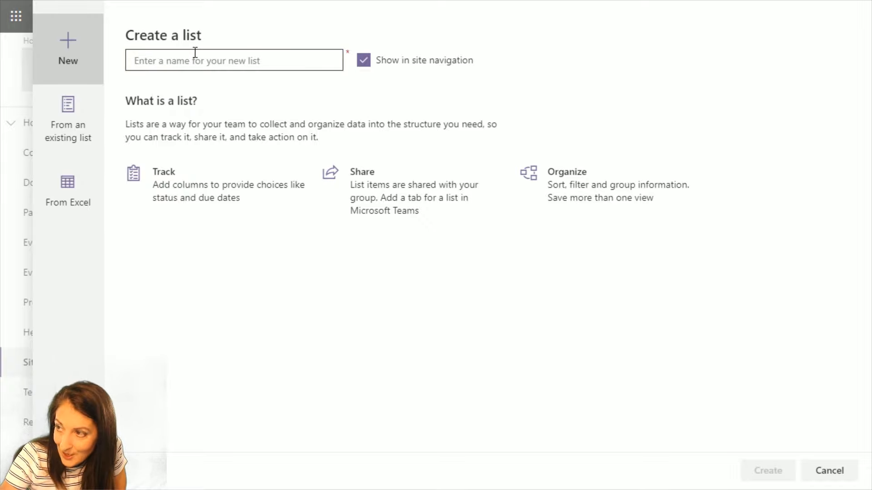
{"action": "left_click", "coordinate": [66, 194]}
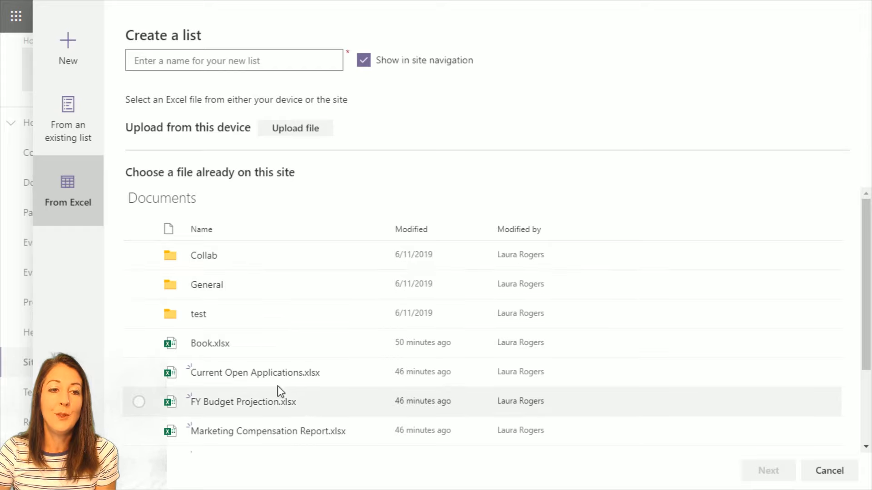
{"action": "scroll", "coordinate": [328, 303], "scroll_direction": "down", "scroll_amount": 3}
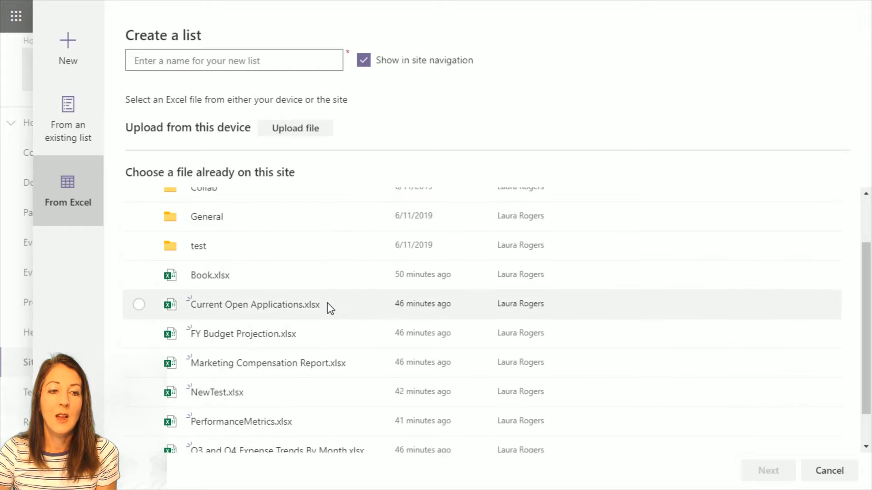
{"action": "scroll", "coordinate": [328, 306], "scroll_direction": "up", "scroll_amount": 3}
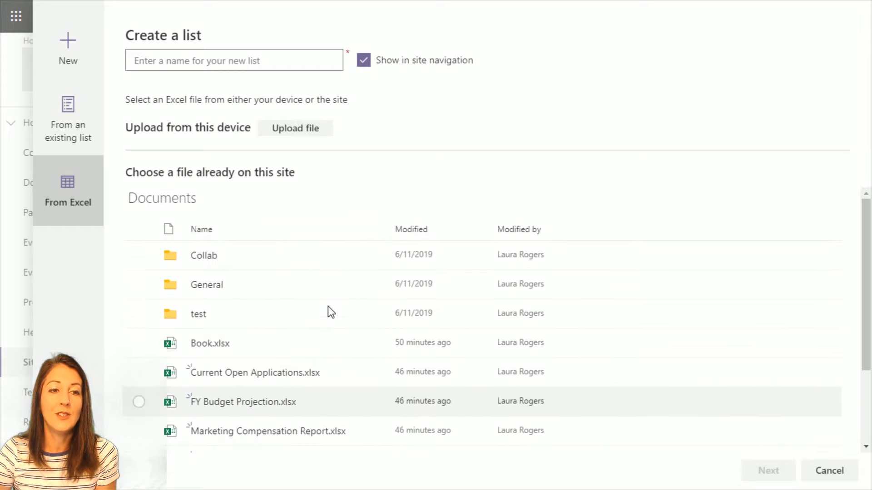
{"action": "mouse_move", "coordinate": [348, 408]}
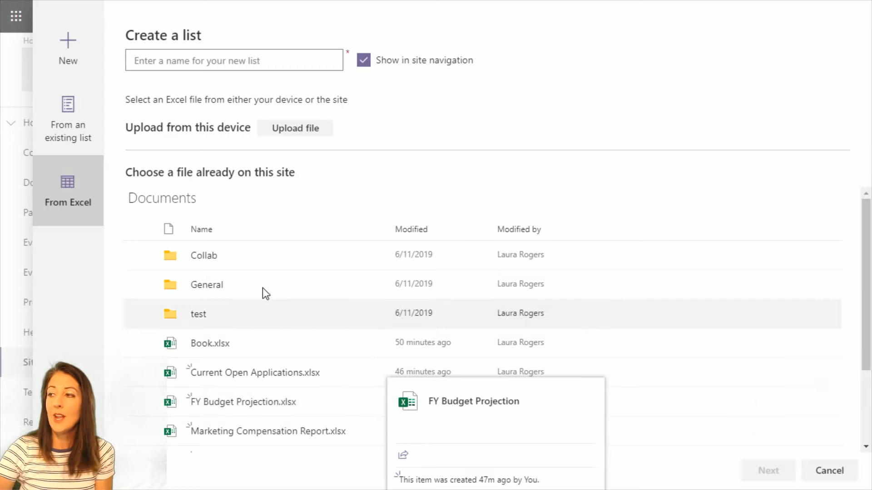
Upload PerformanceMetrics.xlsx from the OneDrive Demo Content folder into the Create a list panel
{"action": "left_click", "coordinate": [298, 132]}
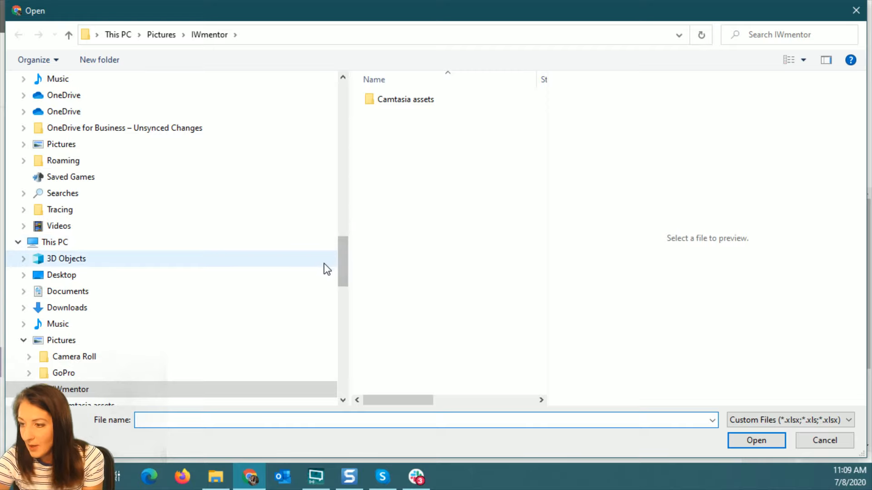
{"action": "left_click_drag", "start_coordinate": [341, 266], "coordinate": [336, 149]}
{"action": "left_click", "coordinate": [87, 195]}
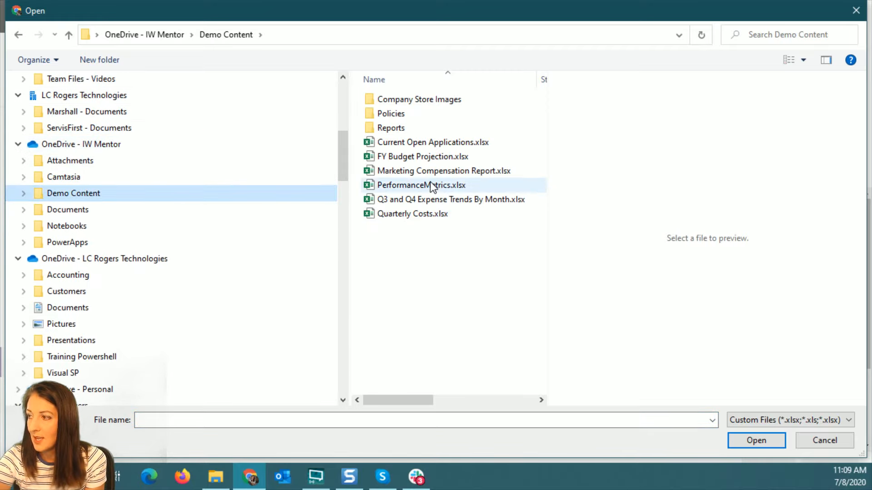
{"action": "left_click", "coordinate": [384, 185]}
{"action": "left_click", "coordinate": [757, 440]}
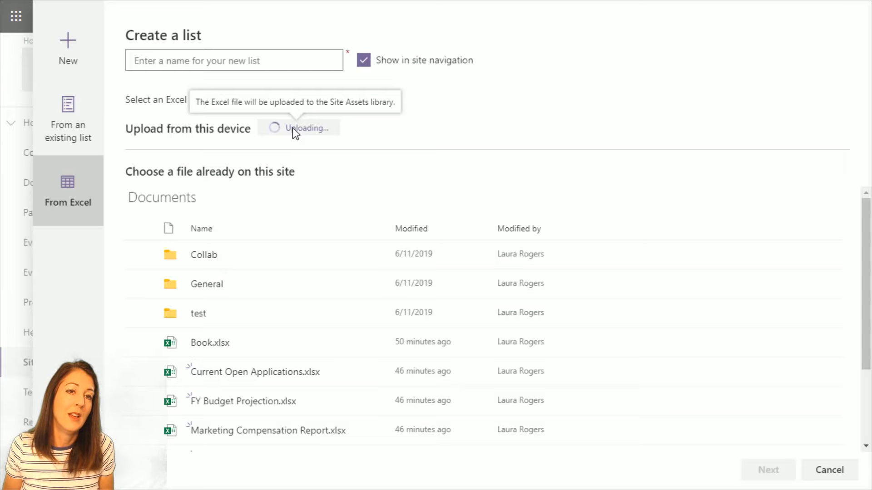
Close the Create a list panel and cancel the Excel upload to Site Assets
{"action": "left_click", "coordinate": [831, 471]}
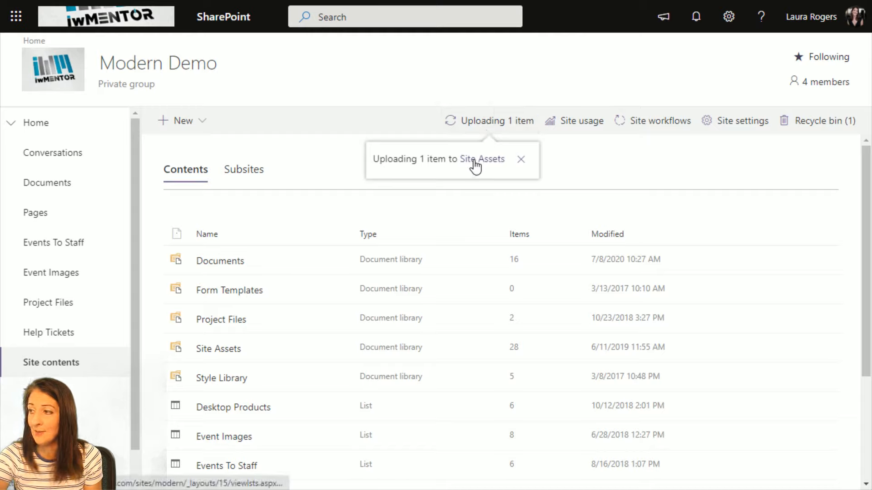
{"action": "left_click", "coordinate": [489, 120]}
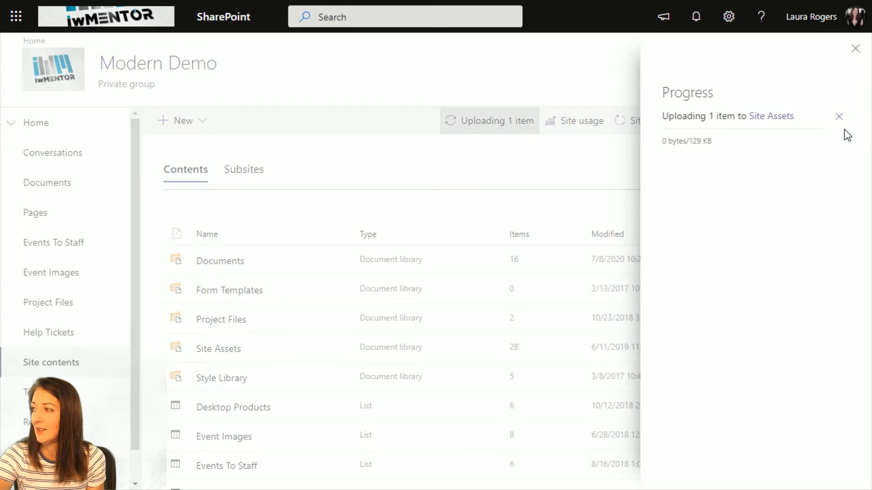
{"action": "left_click", "coordinate": [838, 116]}
{"action": "left_click", "coordinate": [855, 48]}
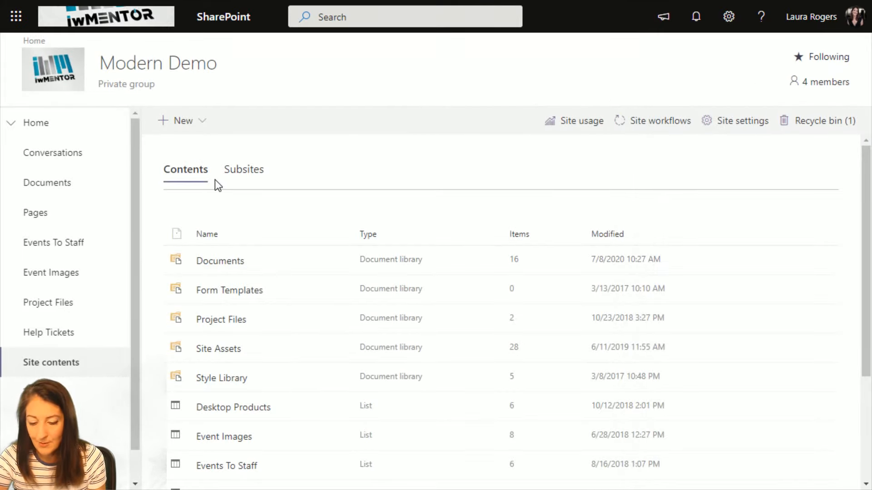
{"action": "key", "text": "Return"}
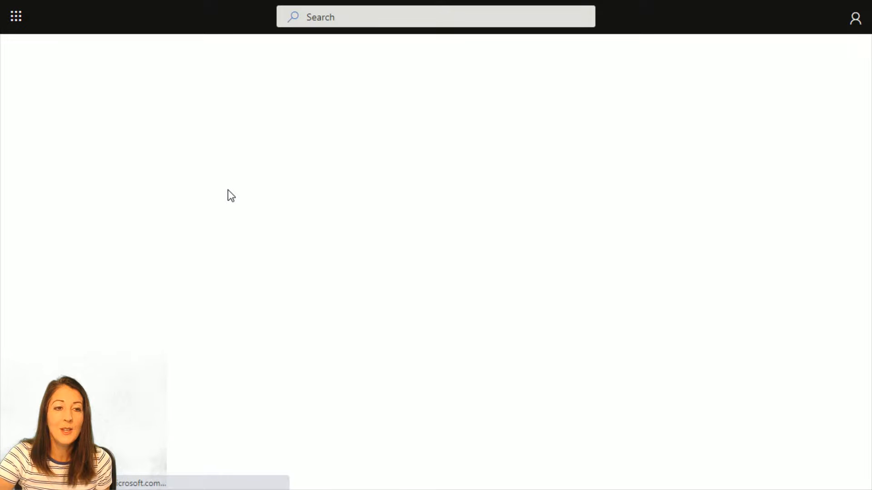
Browse the Documents library, open and dismiss its + New menu, then return to Site contents
{"action": "scroll", "coordinate": [356, 268], "scroll_direction": "down", "scroll_amount": 3}
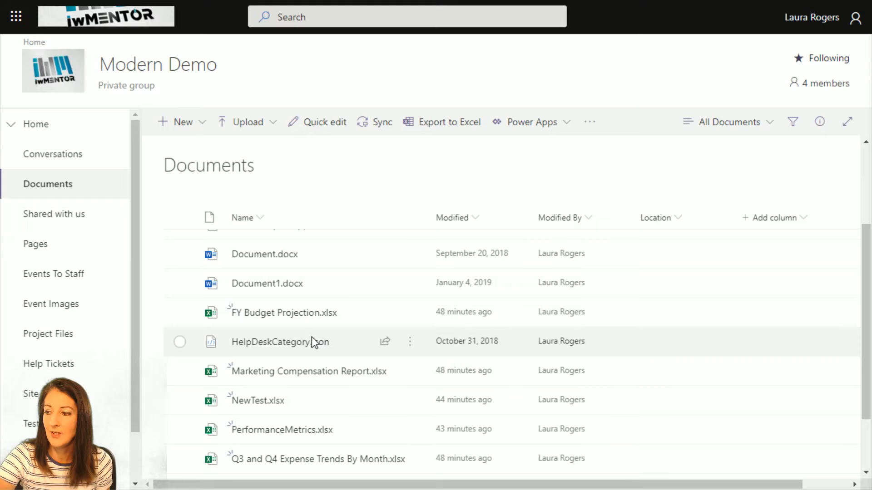
{"action": "scroll", "coordinate": [314, 343], "scroll_direction": "down", "scroll_amount": 2}
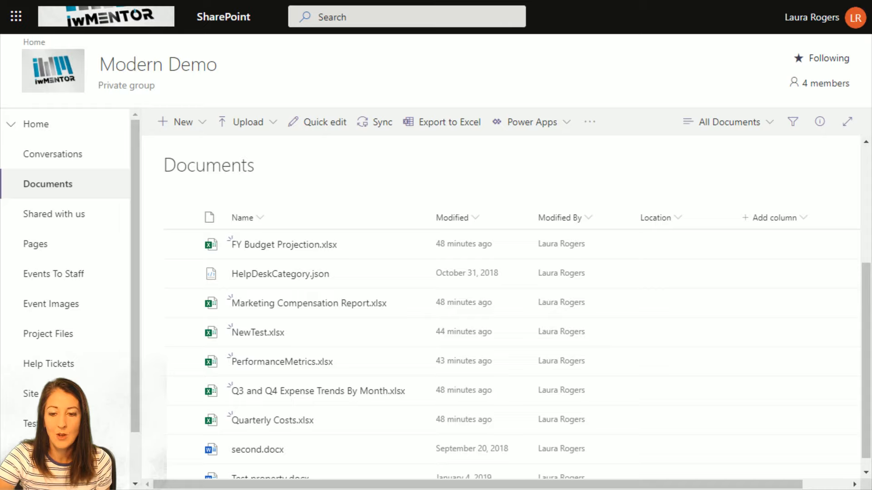
{"action": "left_click", "coordinate": [179, 122]}
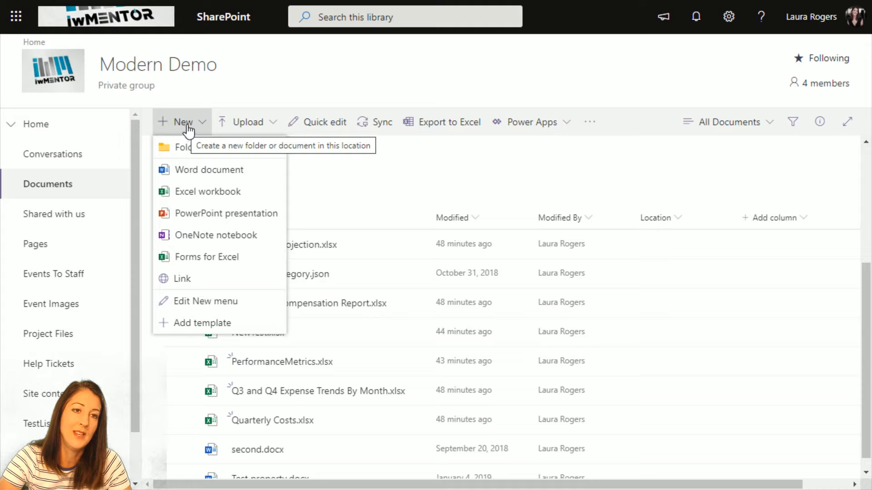
{"action": "left_click", "coordinate": [309, 167]}
{"action": "left_click", "coordinate": [60, 394]}
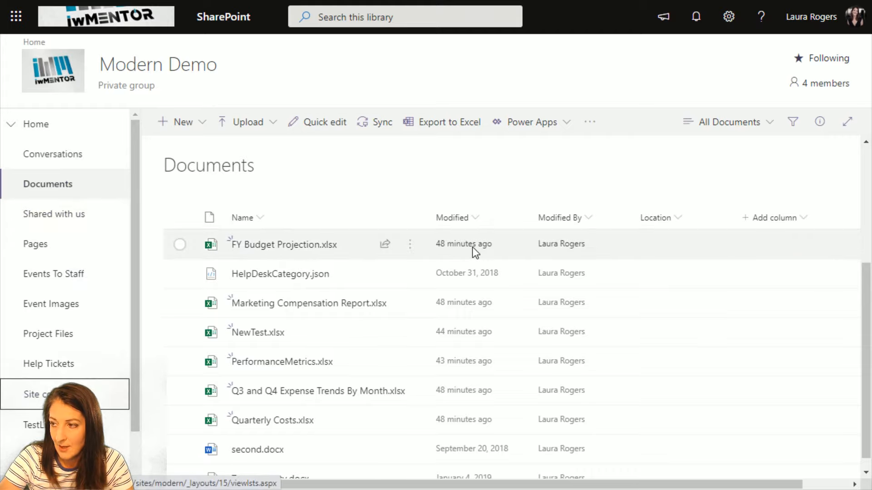
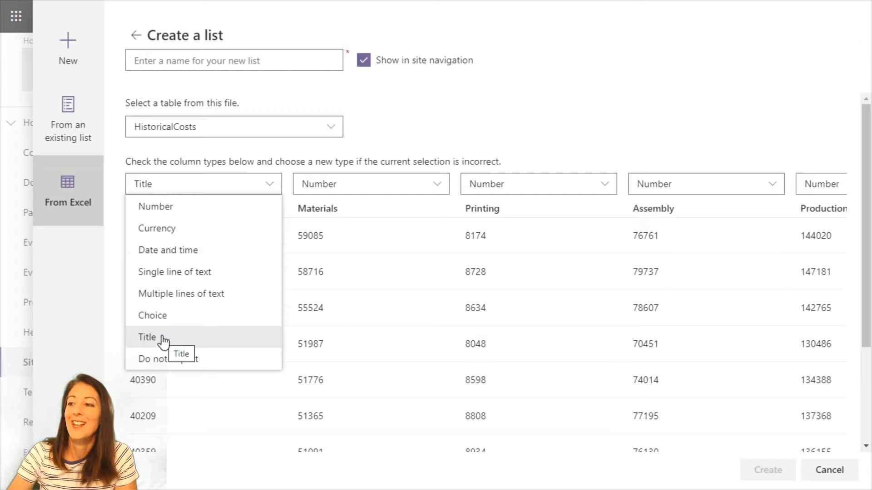
Check the Materials and Printing column types, keep Materials as Number, and open the table selector
{"action": "left_click", "coordinate": [412, 184]}
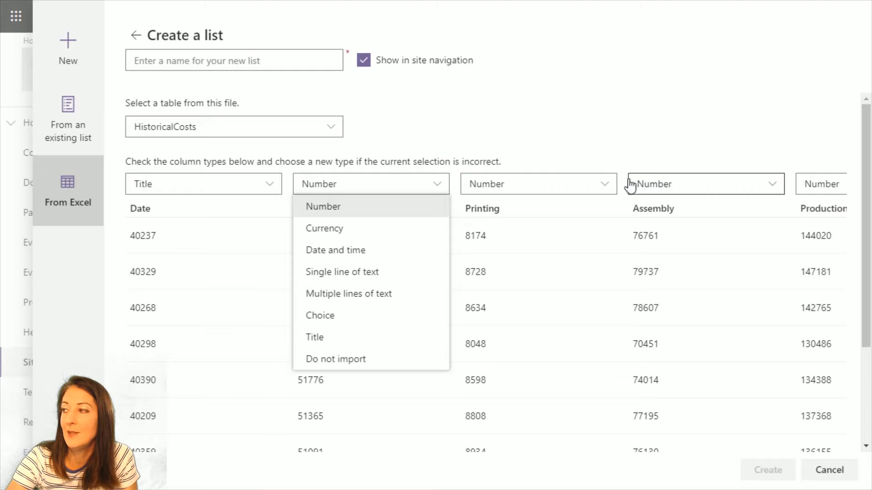
{"action": "left_click", "coordinate": [505, 151]}
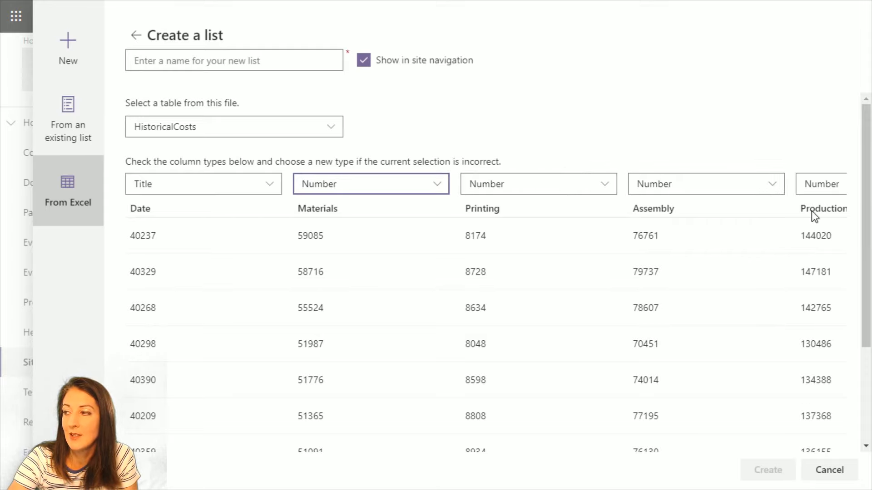
{"action": "left_click", "coordinate": [595, 184]}
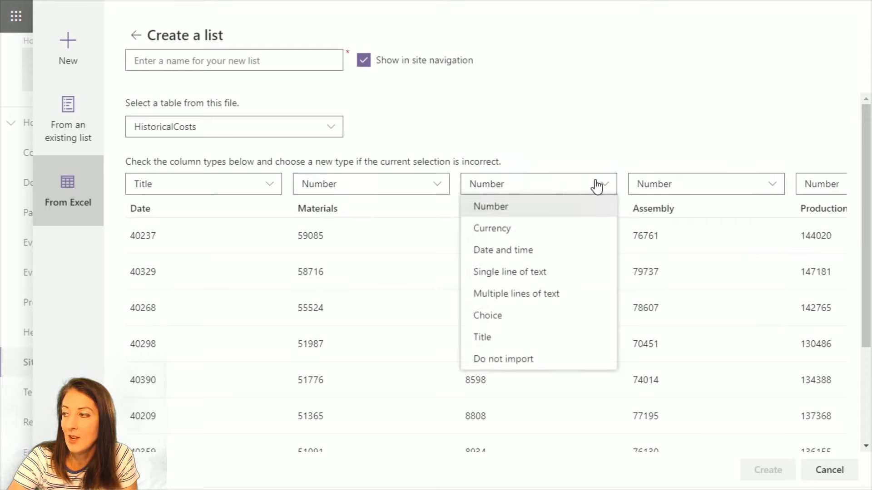
{"action": "left_click", "coordinate": [282, 127]}
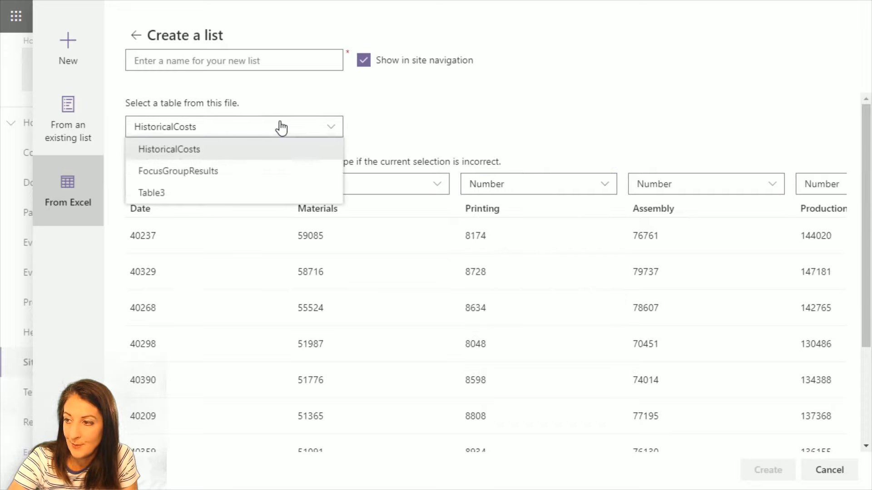
{"action": "left_click", "coordinate": [257, 177]}
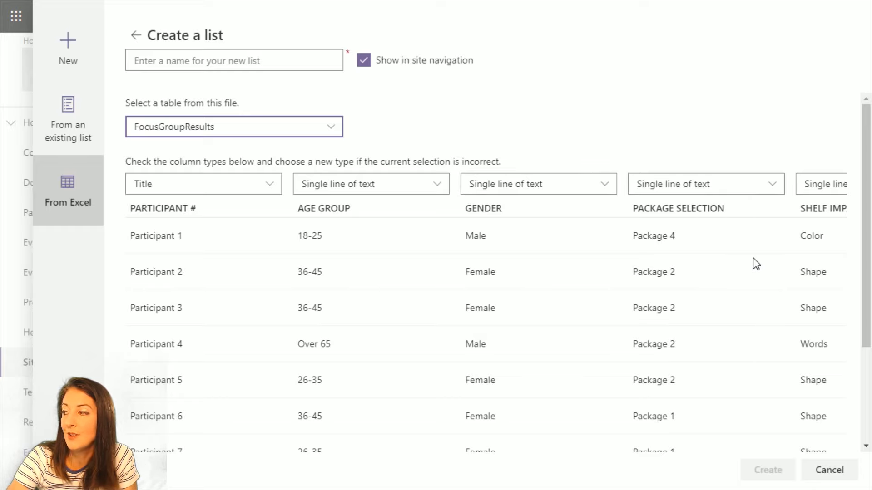
{"action": "left_click", "coordinate": [252, 129]}
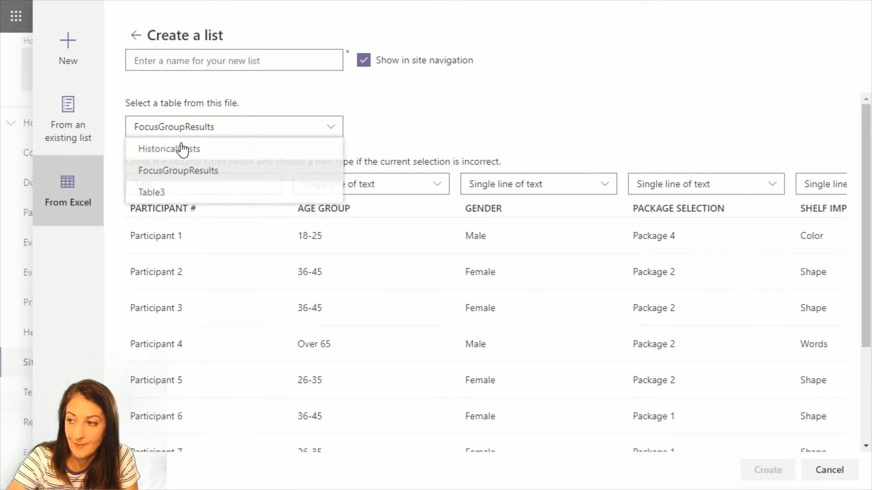
{"action": "left_click", "coordinate": [187, 191]}
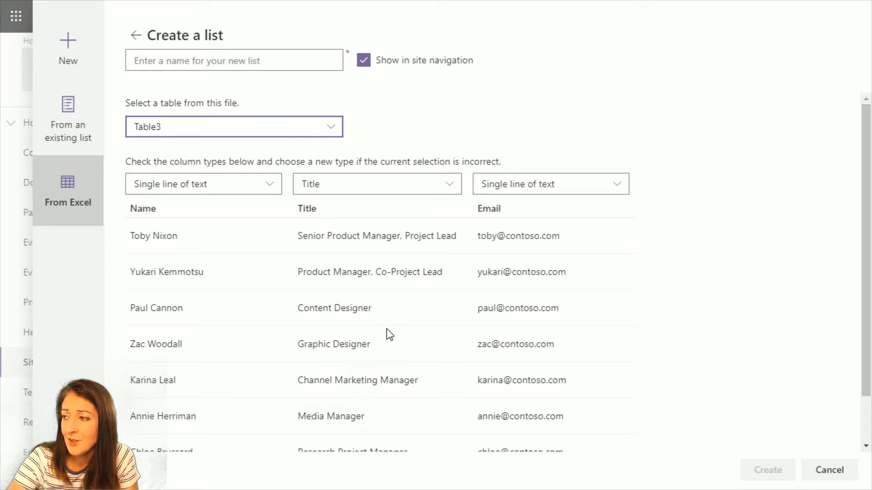
{"action": "left_click", "coordinate": [544, 188]}
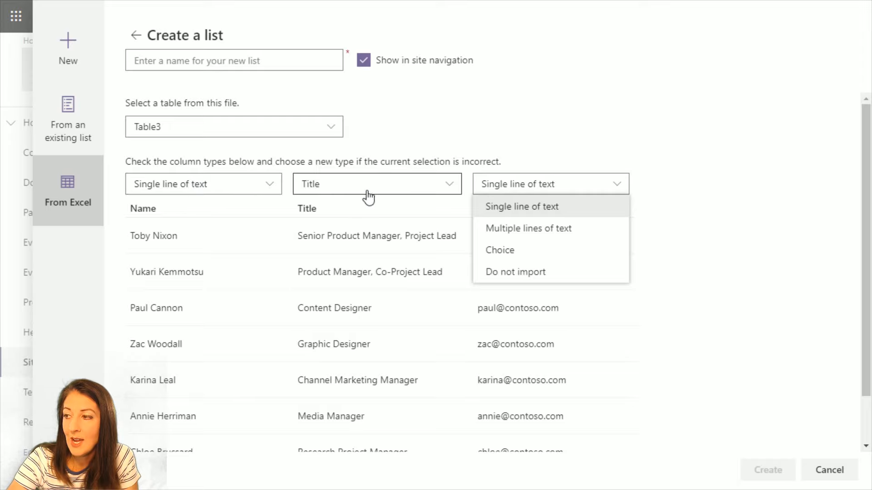
{"action": "left_click", "coordinate": [554, 145]}
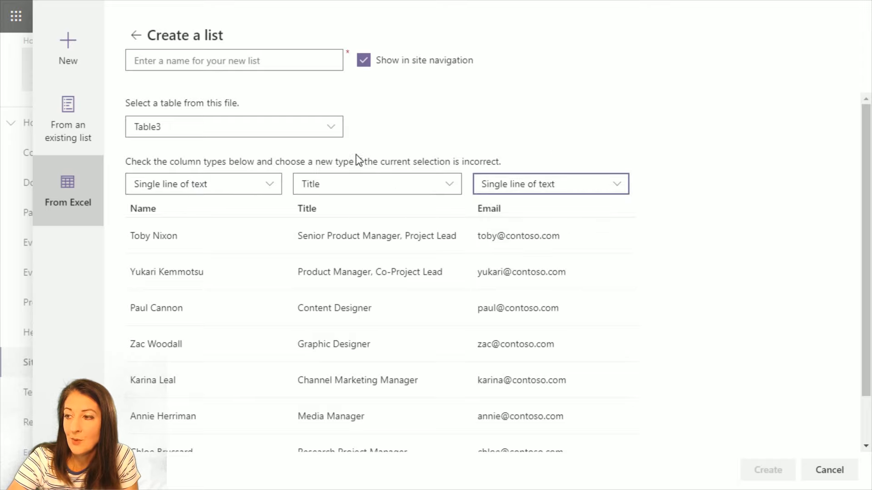
{"action": "left_click", "coordinate": [258, 134]}
{"action": "left_click", "coordinate": [256, 148]}
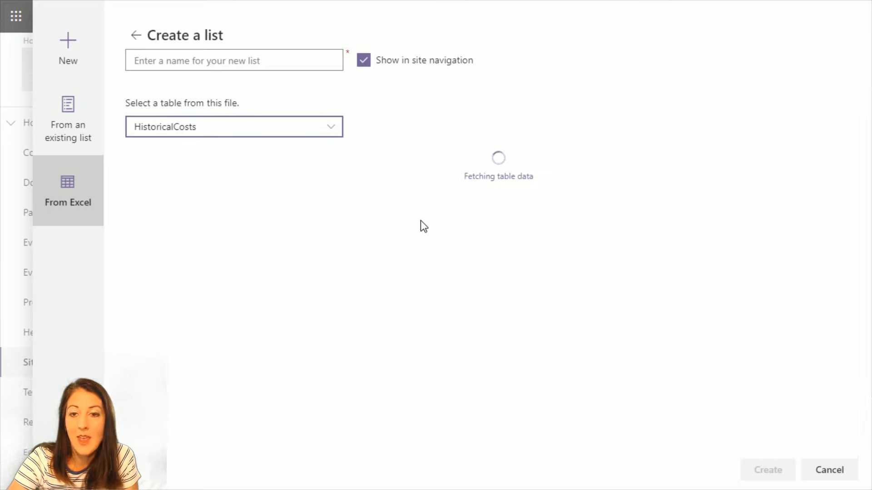
Name the new list 'Historical Costs' and create it
{"action": "left_click", "coordinate": [198, 62]}
{"action": "left_click", "coordinate": [199, 63]}
{"action": "type", "text": "H"}
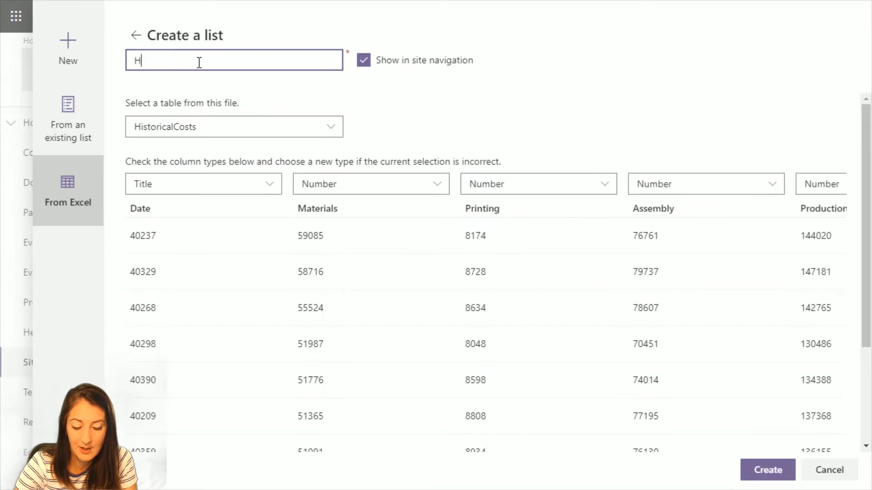
{"action": "type", "text": "istoricalCosts"}
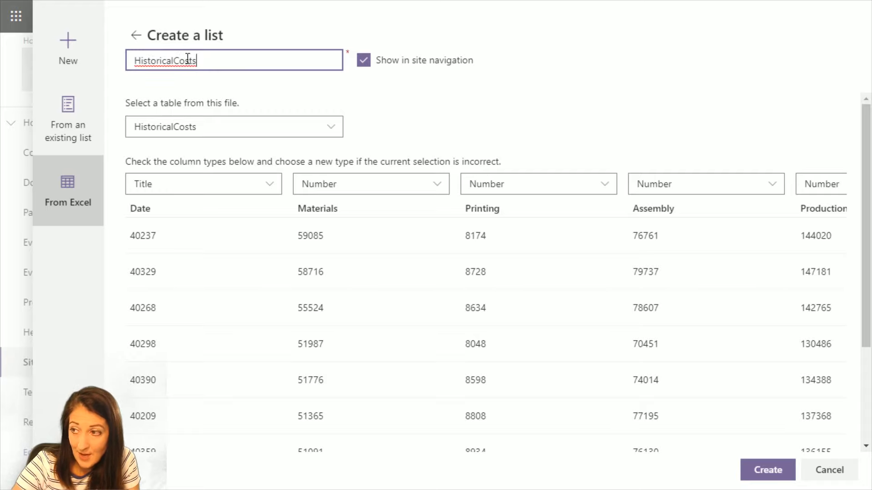
{"action": "left_click", "coordinate": [175, 60]}
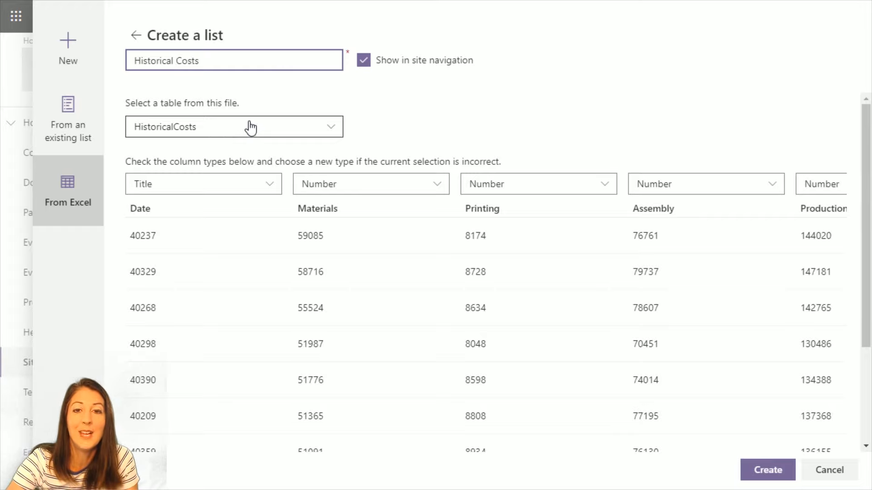
{"action": "left_click", "coordinate": [751, 470]}
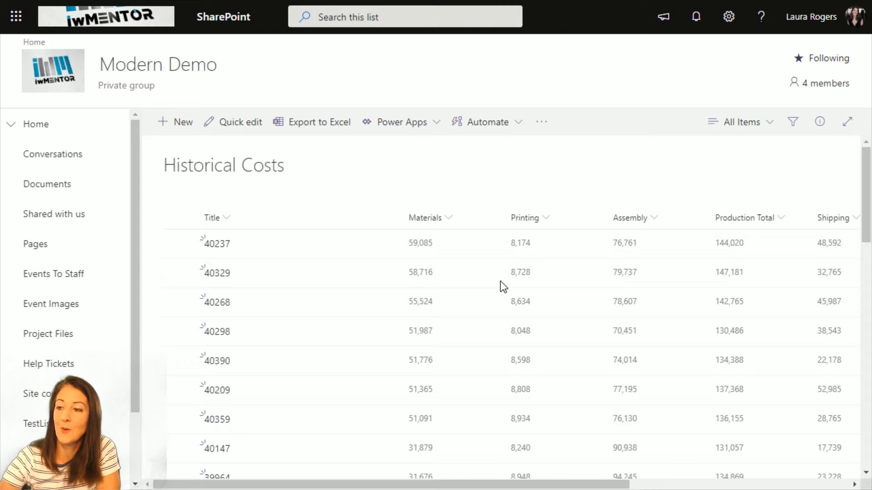
From Site contents, start a new list from Excel, then cancel the panel
{"action": "left_click", "coordinate": [32, 394]}
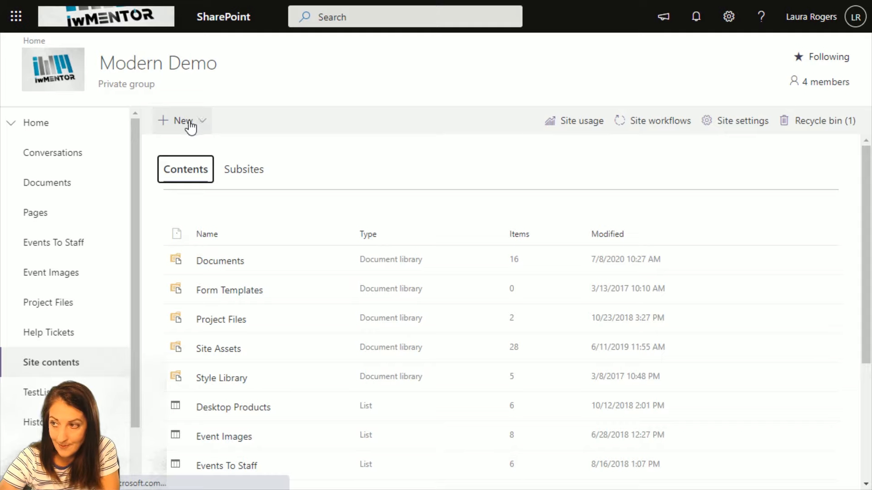
{"action": "left_click", "coordinate": [184, 122]}
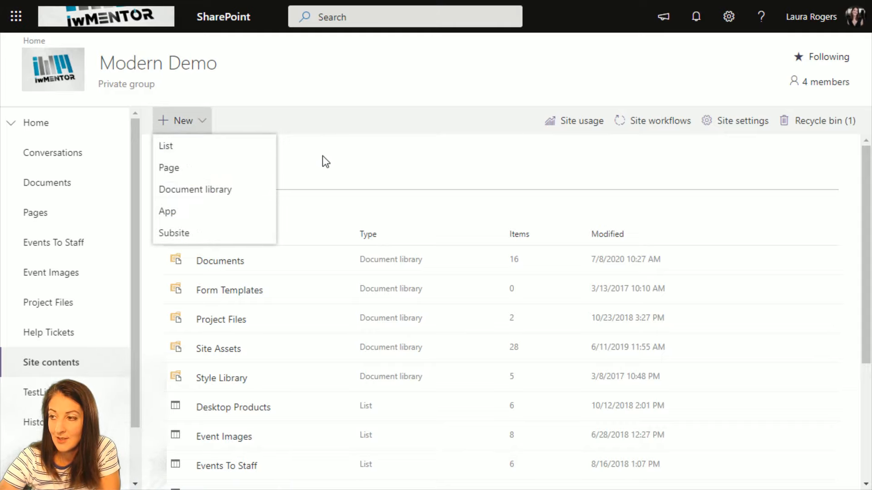
{"action": "left_click", "coordinate": [228, 150]}
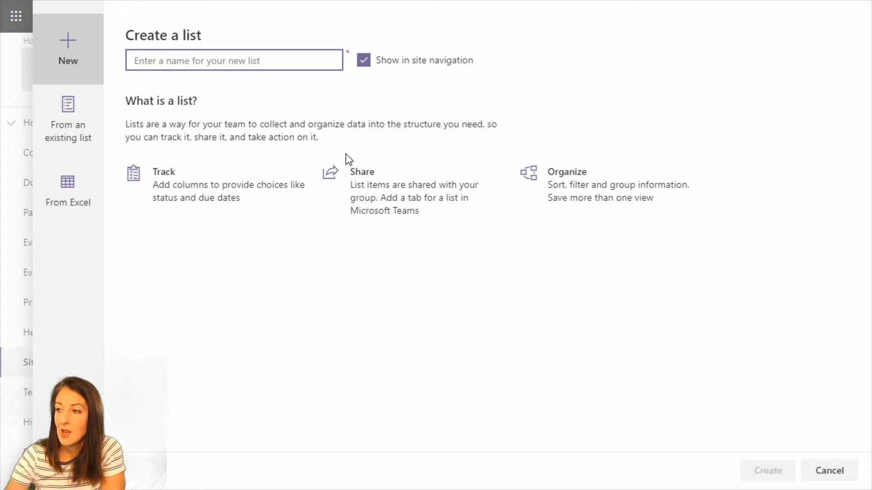
{"action": "left_click", "coordinate": [73, 198]}
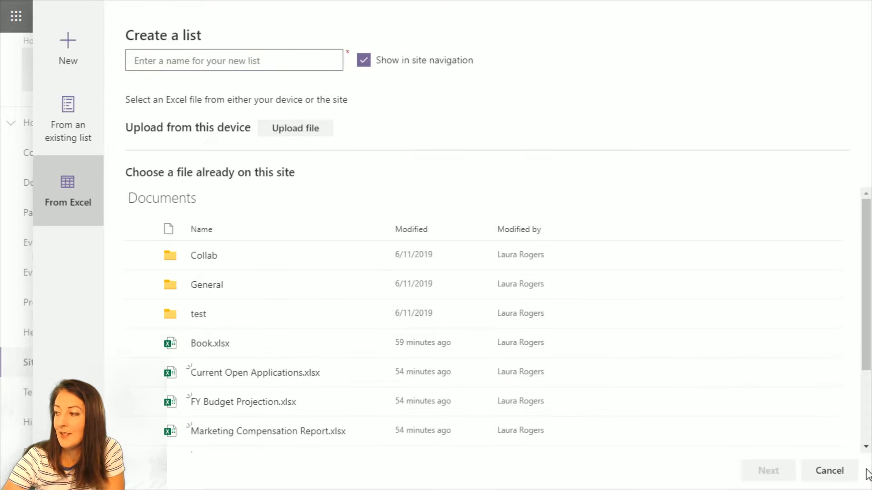
{"action": "left_click", "coordinate": [836, 472]}
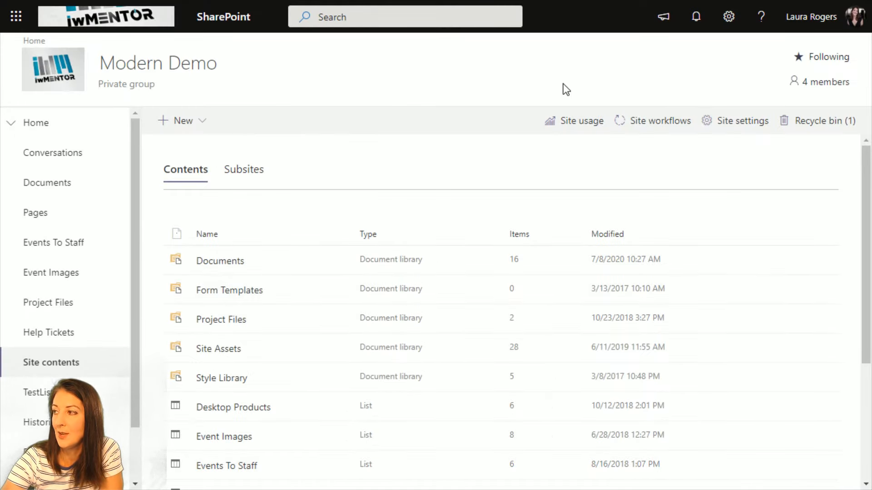
Create a new blank Excel workbook in the Documents library
{"action": "left_click", "coordinate": [53, 184]}
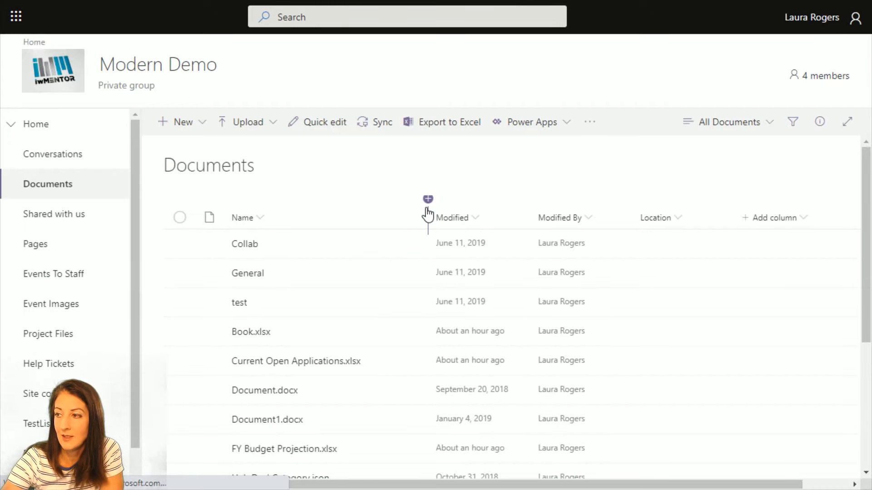
{"action": "left_click", "coordinate": [186, 127]}
{"action": "left_click", "coordinate": [201, 193]}
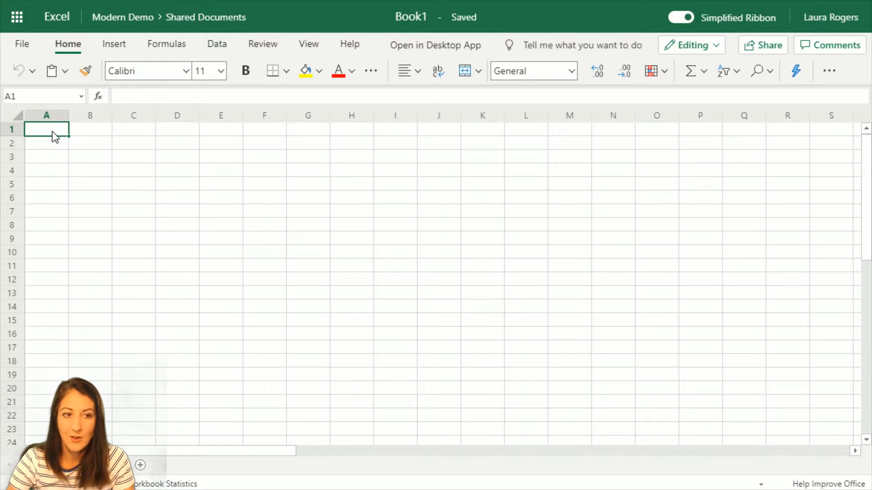
Enter the headers 'first column', 'second one' and 'and third' in row 1
{"action": "type", "text": "first column"}
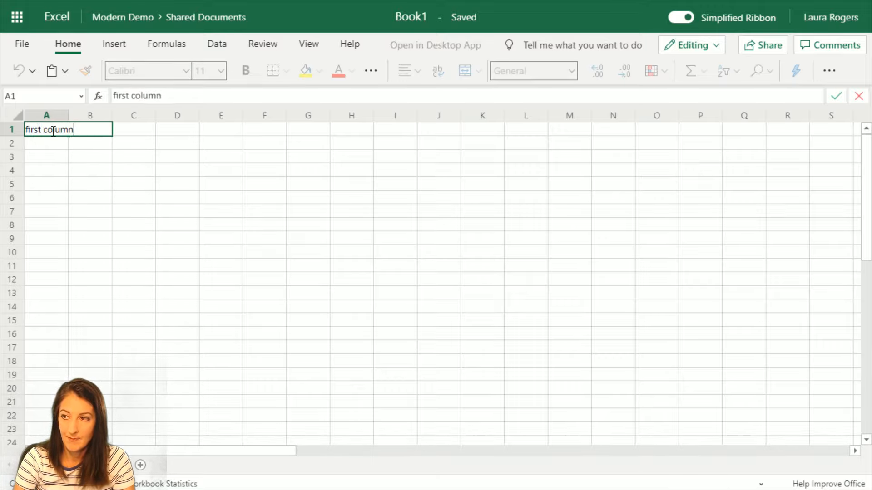
{"action": "key", "text": "Tab"}
{"action": "type", "text": "secon"}
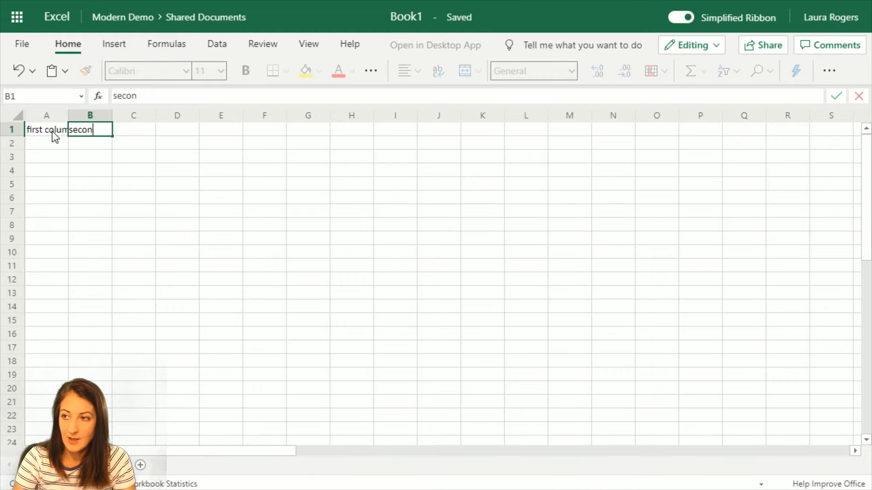
{"action": "type", "text": "d one"}
{"action": "key", "text": "Tab"}
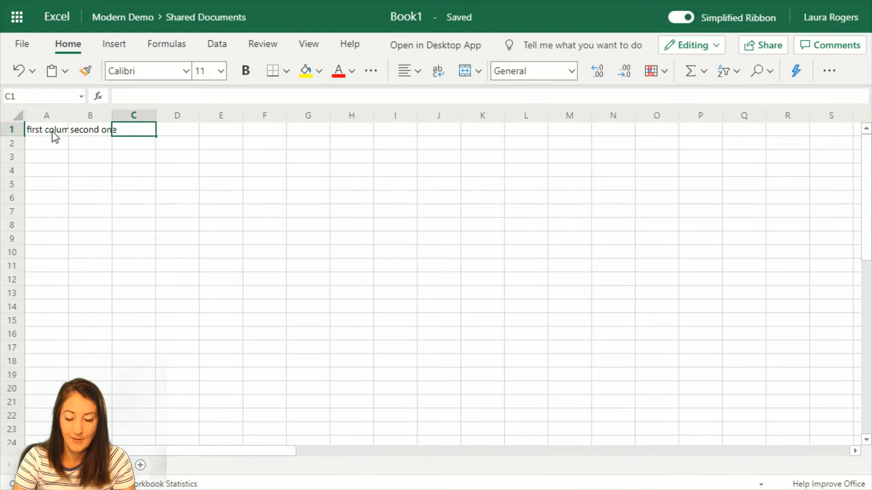
{"action": "type", "text": "and third"}
{"action": "key", "text": "Return"}
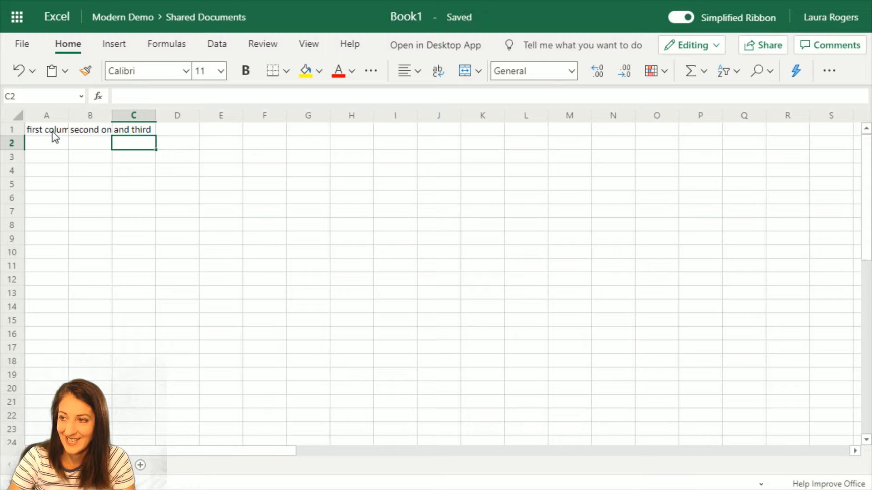
Fill row 2 with 1, test and the date 12/7
{"action": "left_click", "coordinate": [53, 136]}
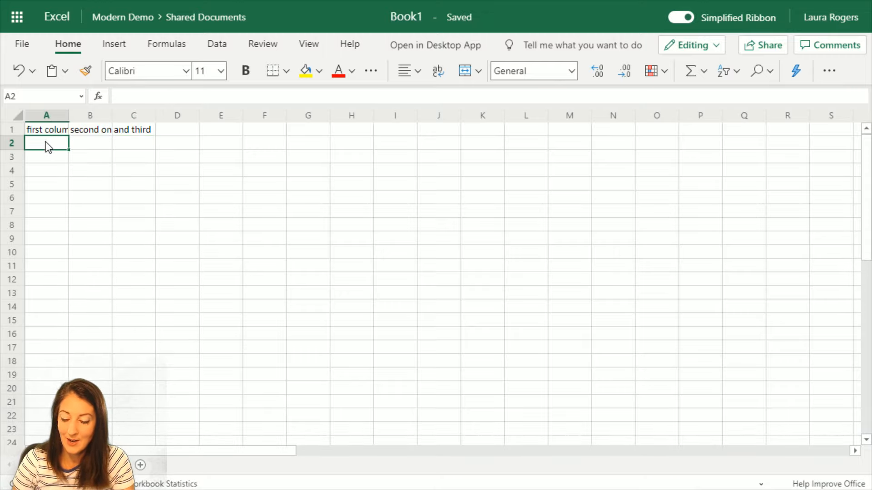
{"action": "type", "text": "1"}
{"action": "key", "text": "Tab"}
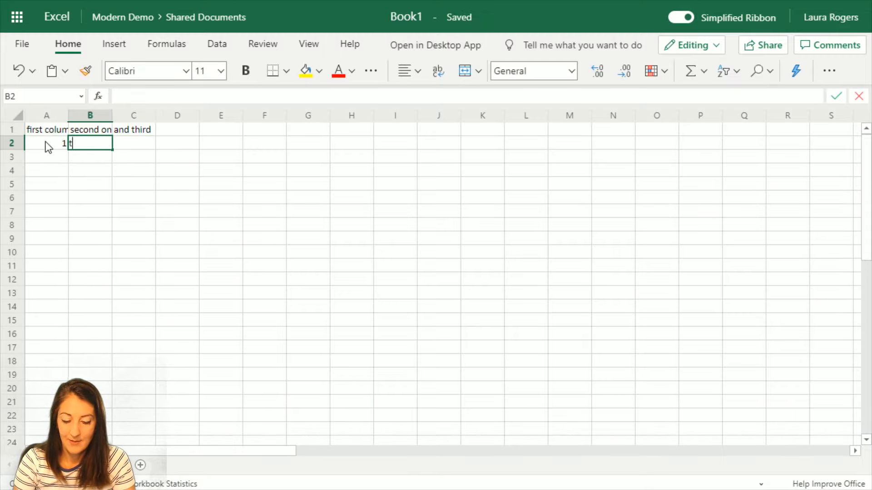
{"action": "type", "text": "test"}
{"action": "key", "text": "Tab"}
{"action": "type", "text": "12/7"}
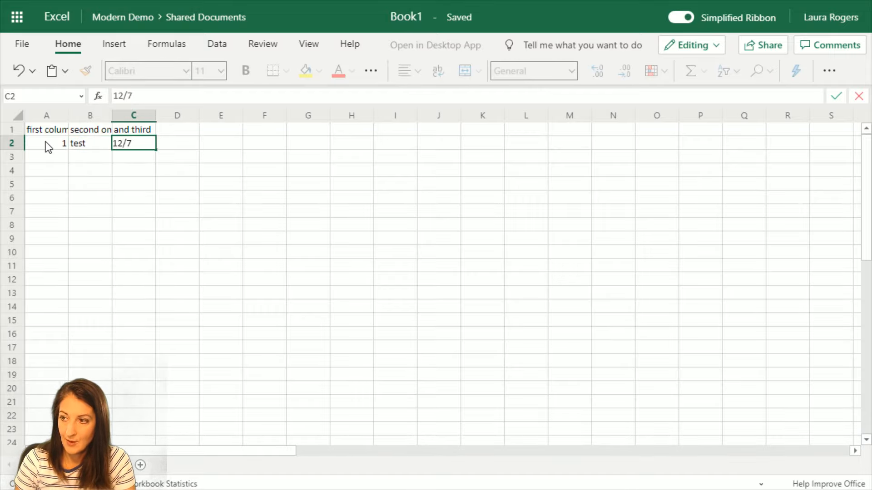
{"action": "key", "text": "Return"}
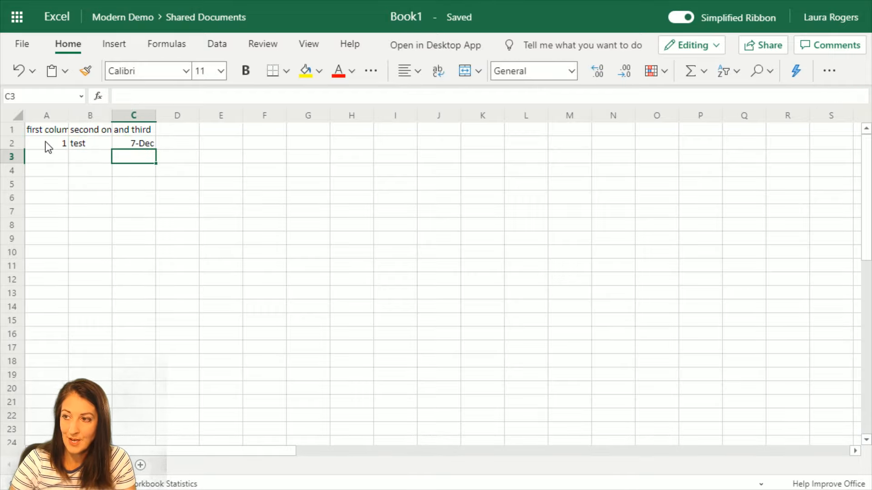
Fill row 3 with 5, stuff and the date 7/8
{"action": "left_click", "coordinate": [61, 155]}
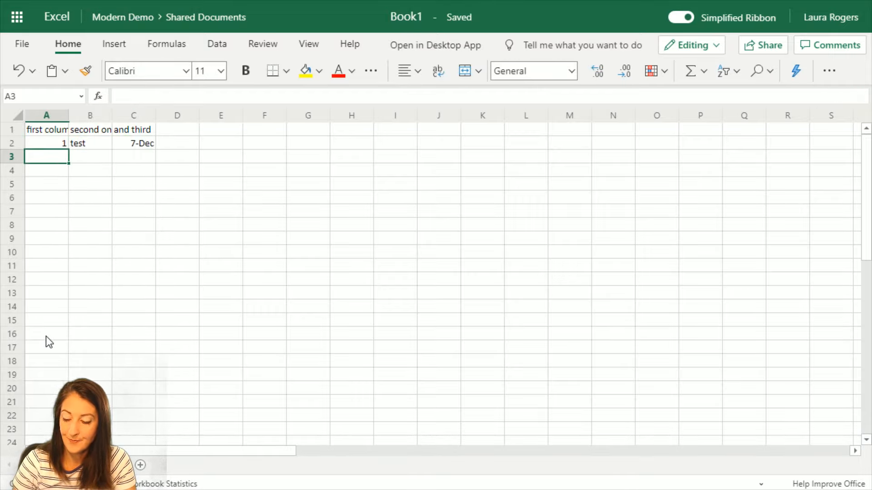
{"action": "type", "text": "5"}
{"action": "key", "text": "Tab"}
{"action": "type", "text": "stu"}
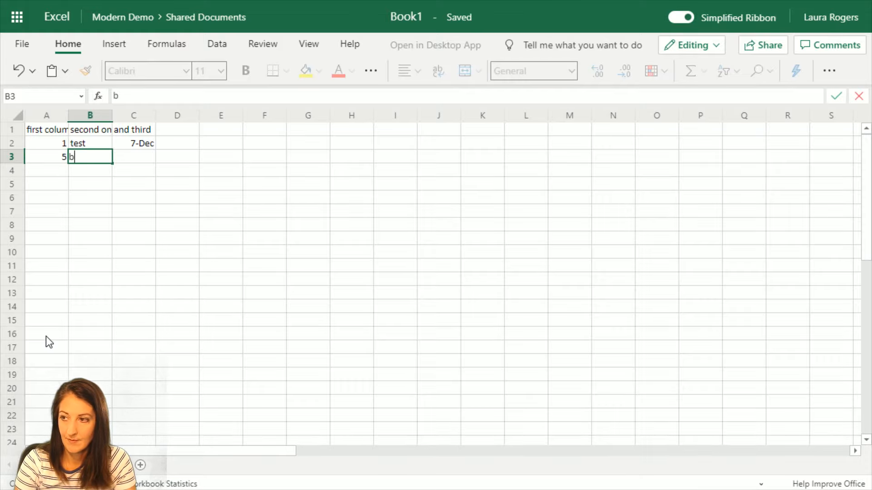
{"action": "type", "text": "ff"}
{"action": "key", "text": "Tab"}
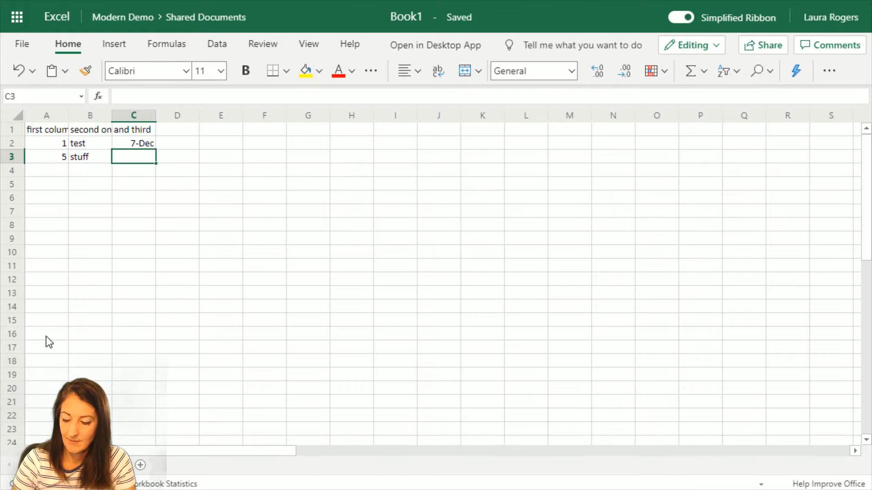
{"action": "type", "text": "7/8"}
{"action": "key", "text": "Return"}
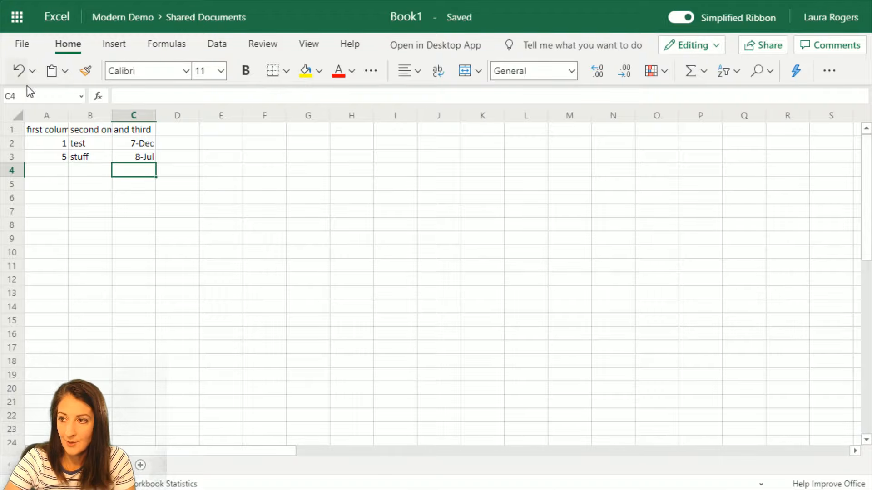
Widen columns A and B so their headers show in full
{"action": "left_click_drag", "start_coordinate": [72, 112], "coordinate": [72, 112]}
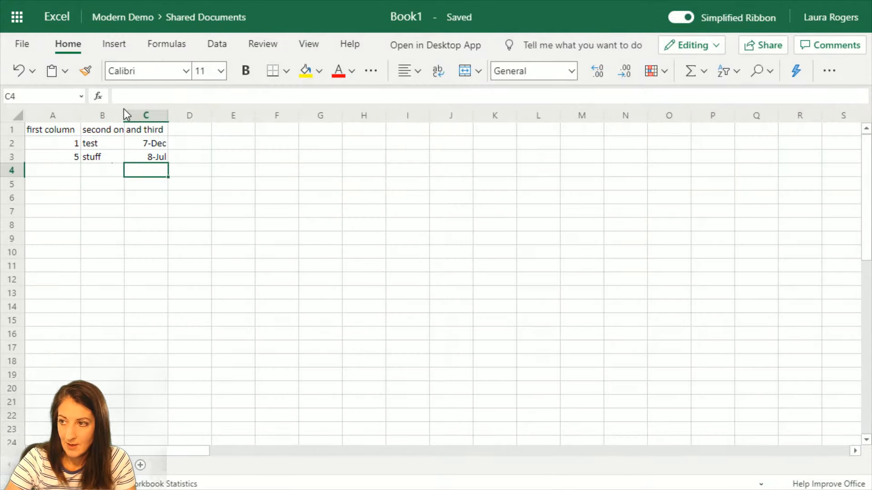
{"action": "left_click_drag", "start_coordinate": [124, 113], "coordinate": [141, 113]}
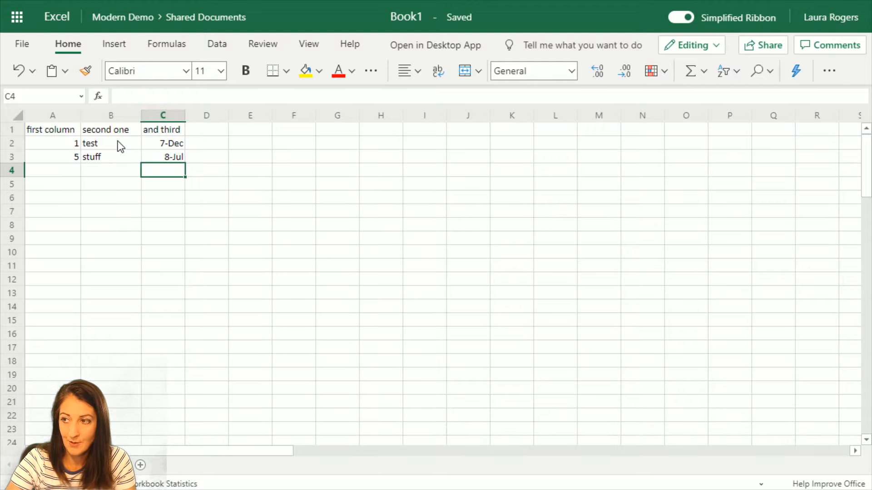
{"action": "left_click", "coordinate": [132, 152]}
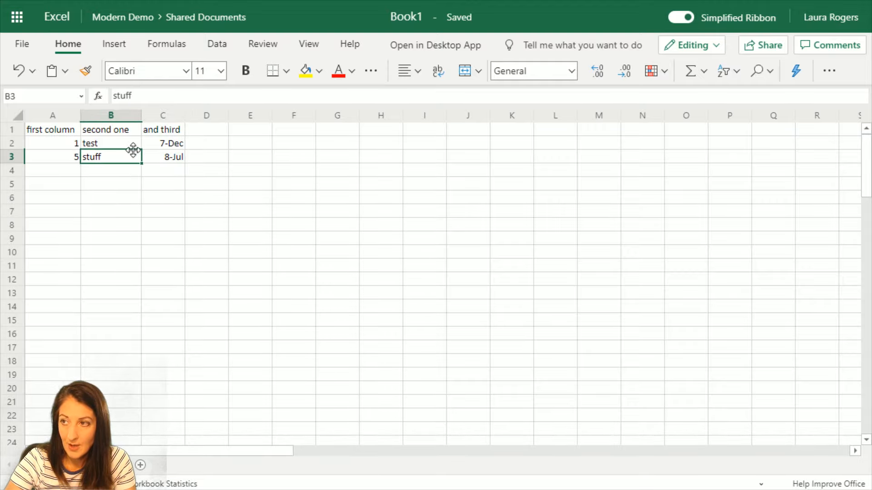
Rename the workbook to TestTwo and return to Shared Documents
{"action": "left_click", "coordinate": [422, 17]}
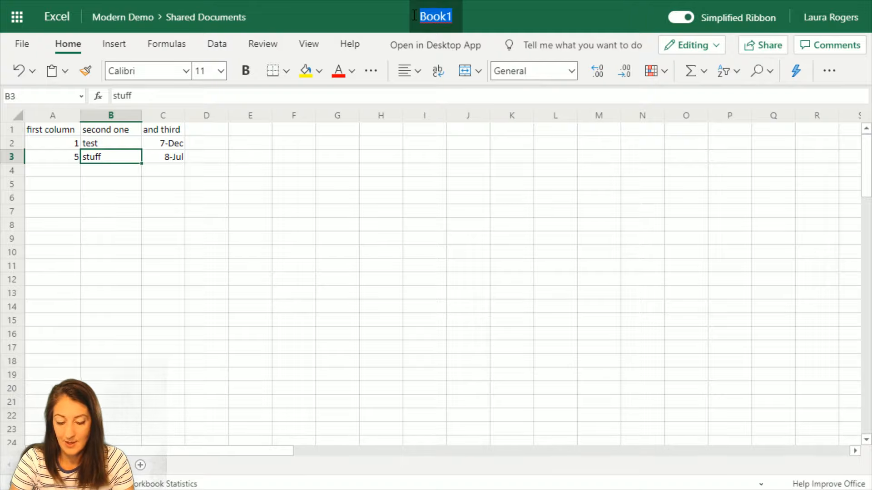
{"action": "type", "text": "TestT"}
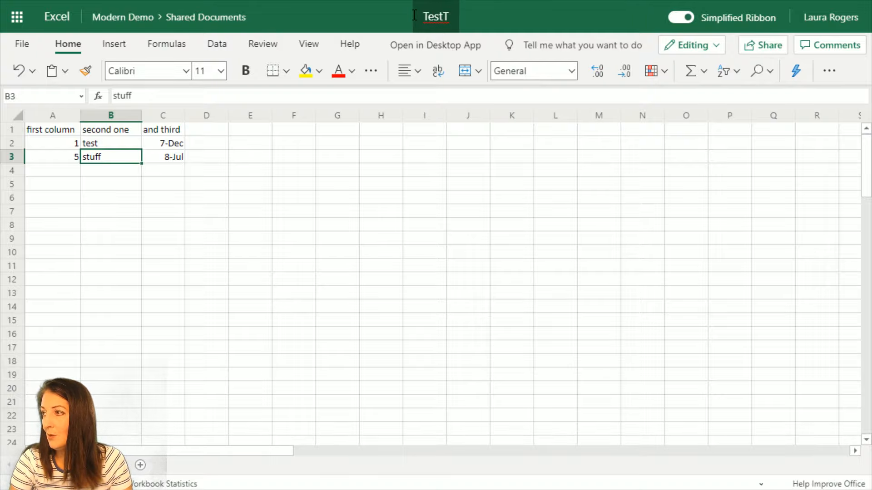
{"action": "type", "text": "wo"}
{"action": "key", "text": "Return"}
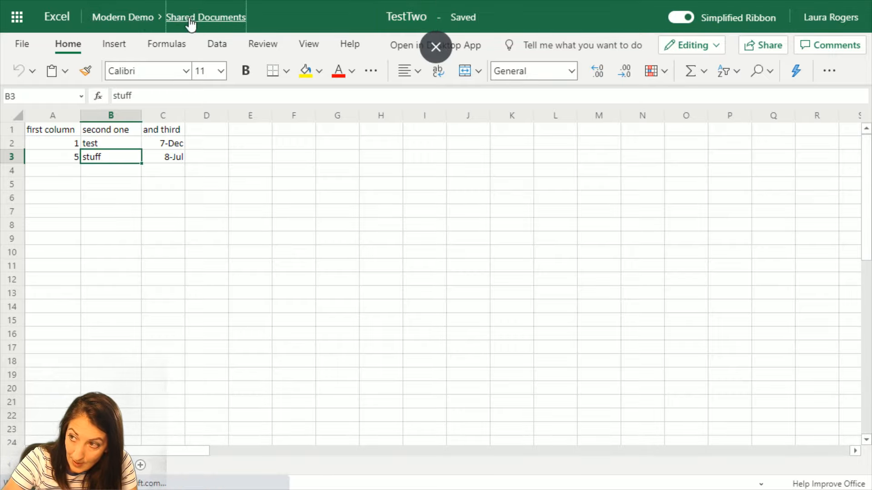
{"action": "left_click", "coordinate": [220, 17]}
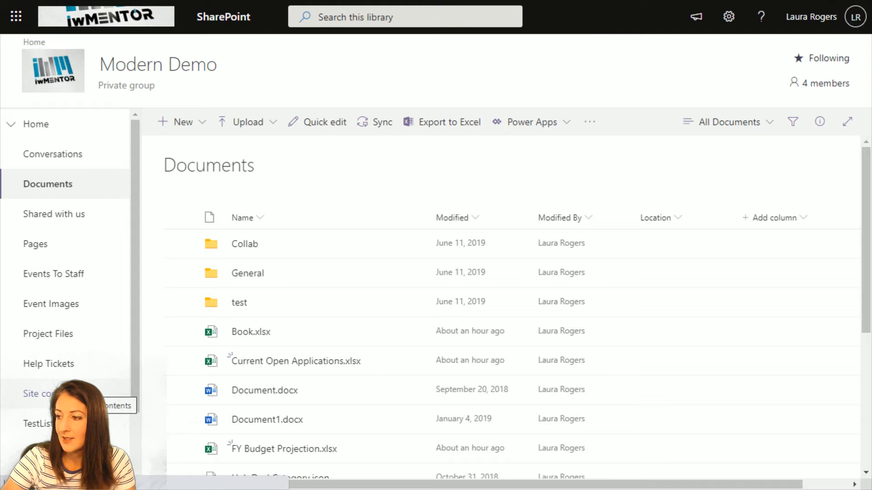
Go to Site contents and start a new list from the New menu
{"action": "scroll", "coordinate": [279, 354], "scroll_direction": "down", "scroll_amount": 5}
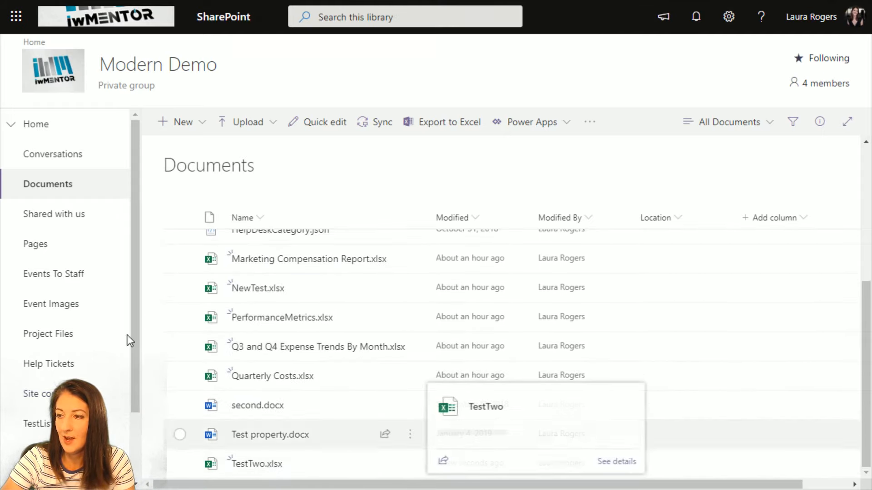
{"action": "left_click", "coordinate": [68, 394]}
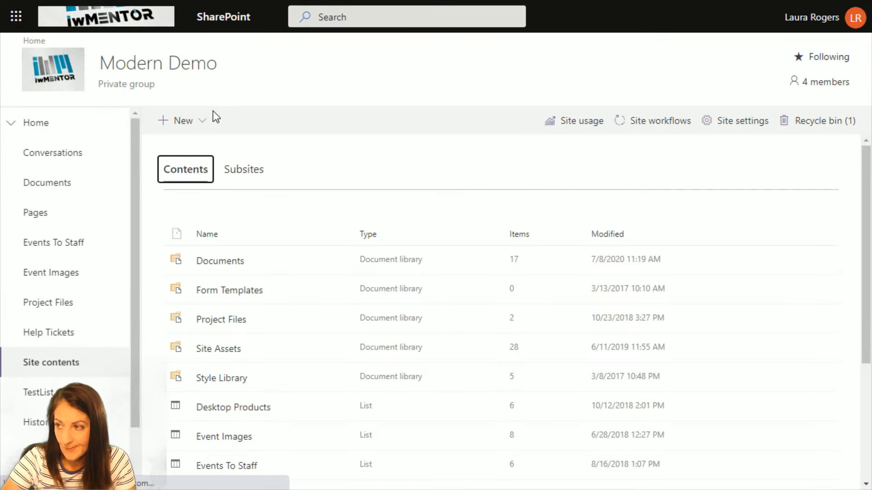
{"action": "left_click", "coordinate": [175, 120]}
{"action": "left_click", "coordinate": [510, 163]}
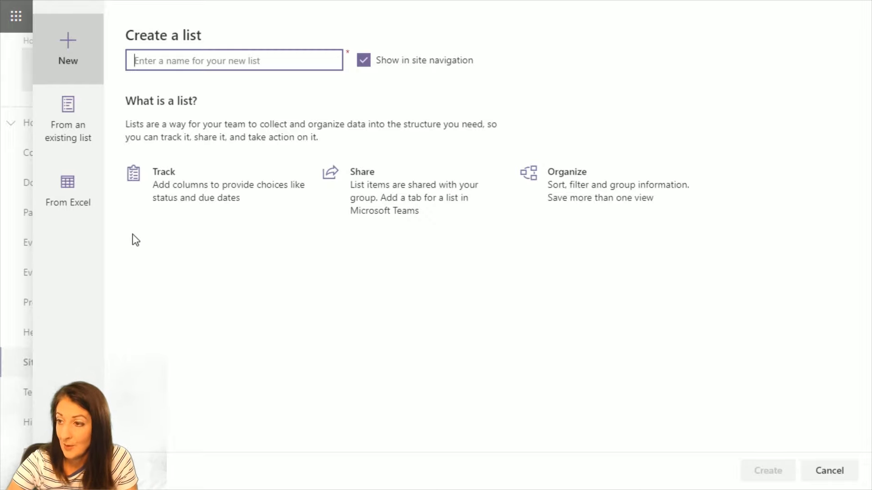
Pick TestTwo.xlsx as the Excel source, name the list TestTwo, and continue
{"action": "left_click", "coordinate": [65, 200]}
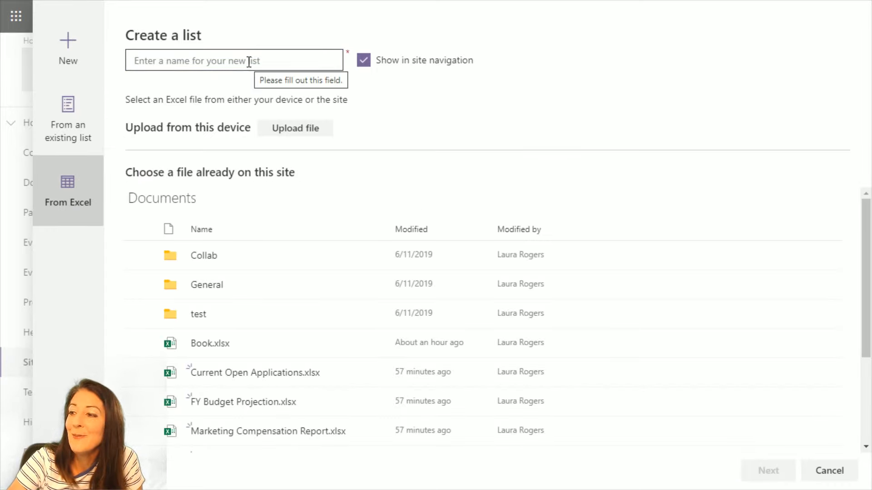
{"action": "scroll", "coordinate": [305, 331], "scroll_direction": "down", "scroll_amount": 3}
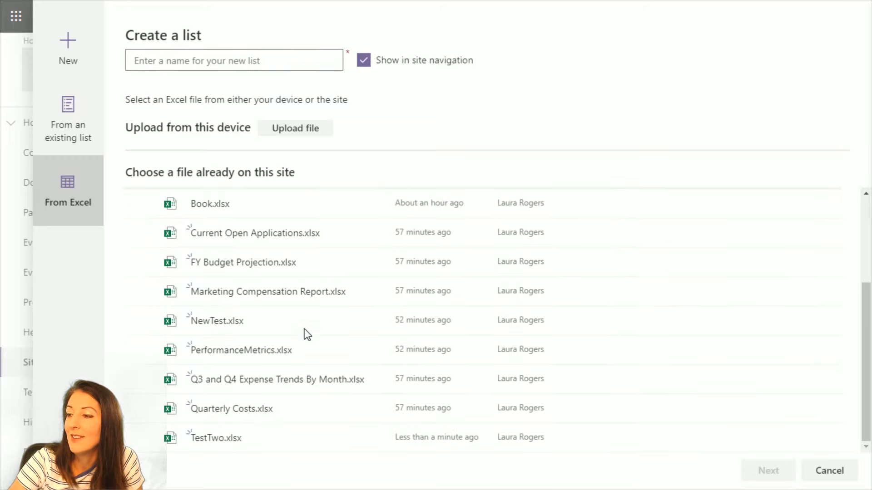
{"action": "left_click", "coordinate": [273, 446]}
{"action": "left_click", "coordinate": [211, 67]}
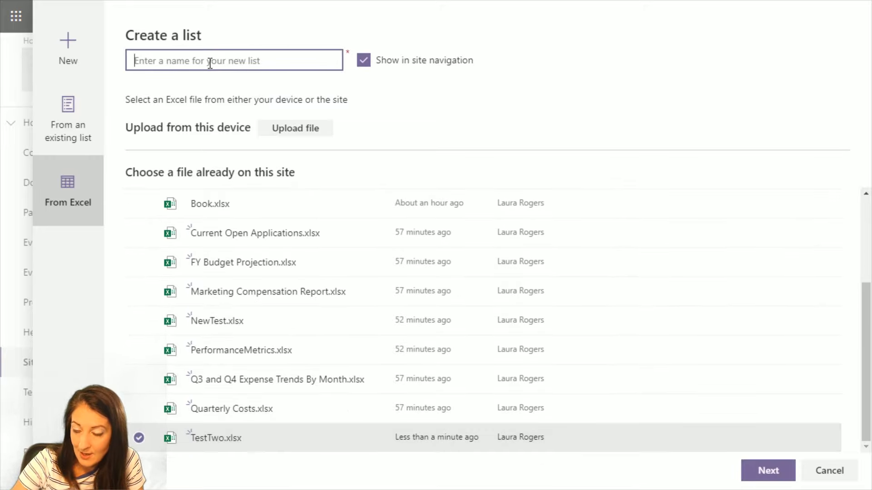
{"action": "type", "text": "TestTwo"}
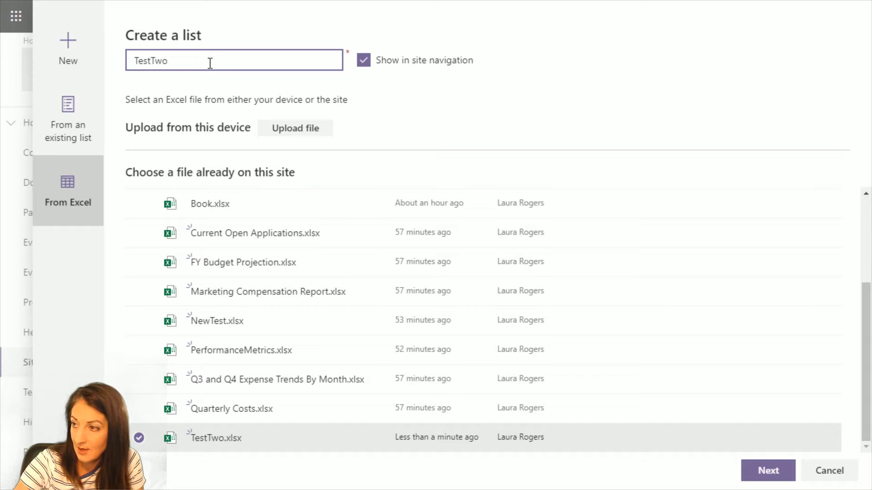
{"action": "left_click", "coordinate": [768, 471]}
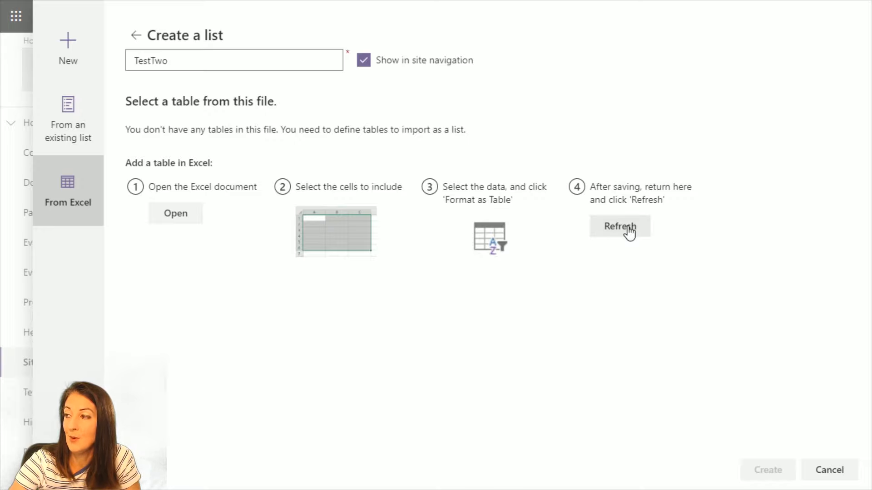
Open TestTwo in Excel for the web and select the data range A1:C3
{"action": "left_click", "coordinate": [190, 219]}
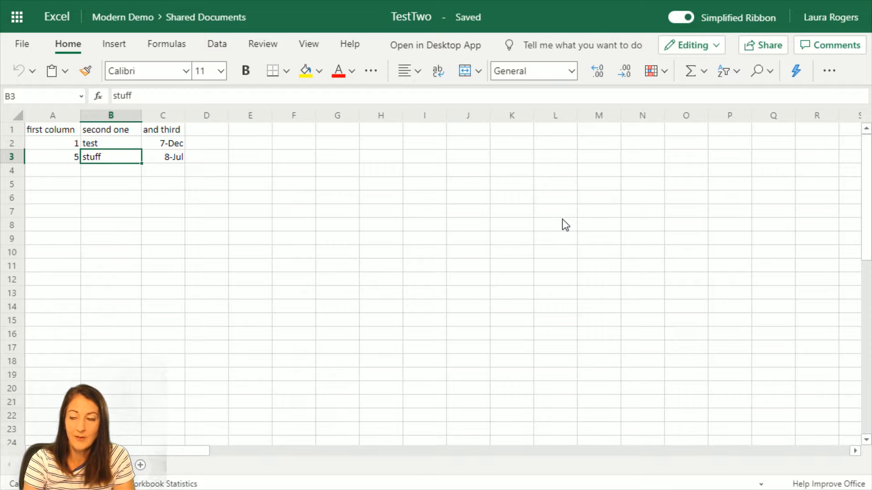
{"action": "left_click", "coordinate": [127, 143]}
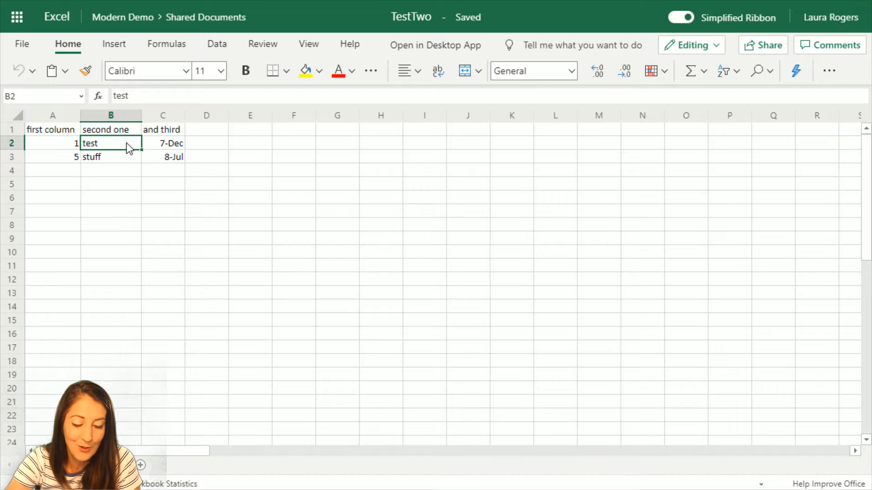
{"action": "left_click_drag", "start_coordinate": [67, 130], "coordinate": [162, 159]}
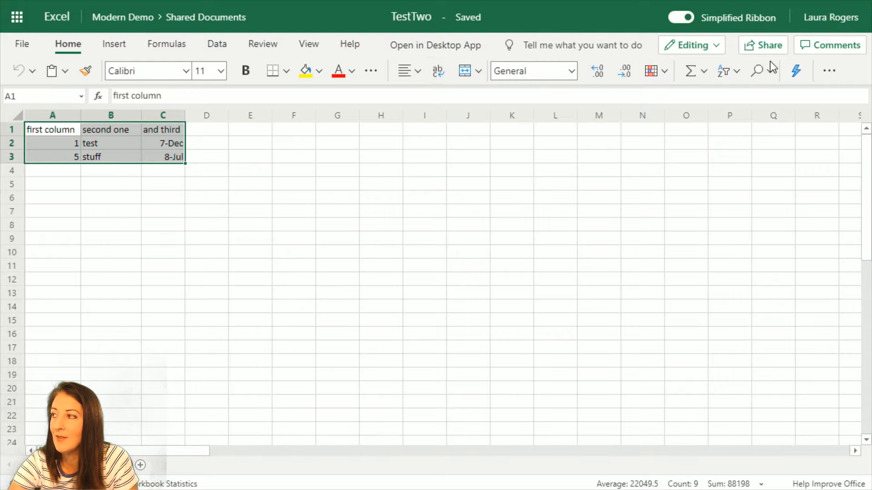
Format A1:C3 as a table with headers in the medium green style
{"action": "left_click", "coordinate": [829, 72]}
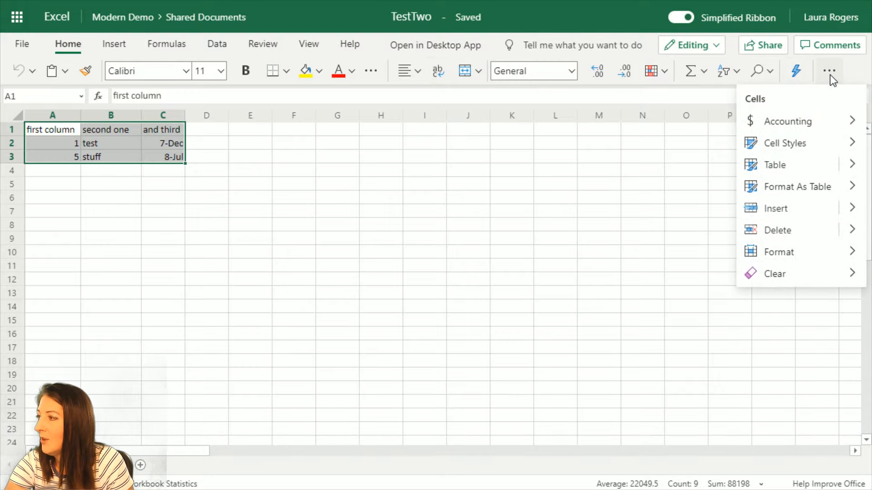
{"action": "left_click", "coordinate": [797, 187]}
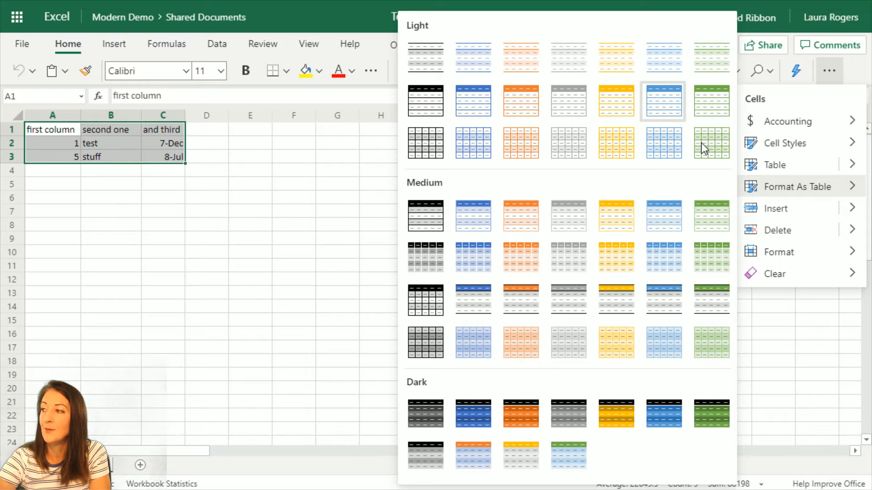
{"action": "left_click", "coordinate": [712, 215]}
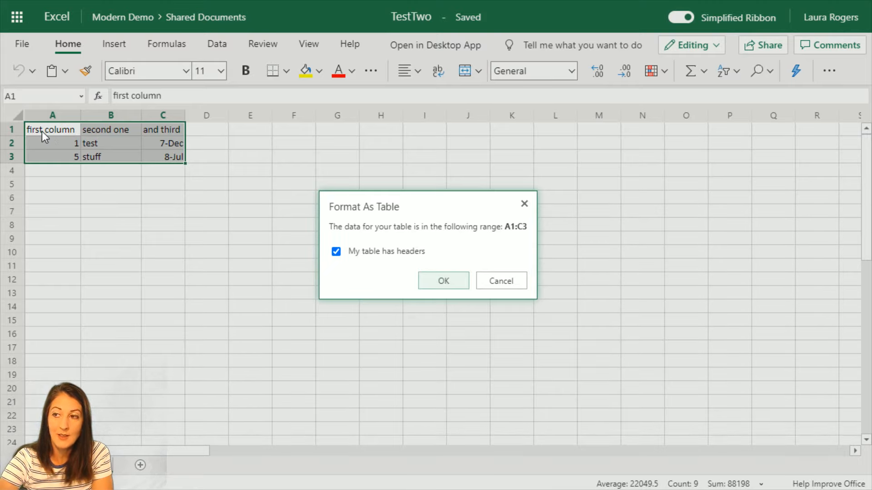
{"action": "left_click", "coordinate": [442, 281]}
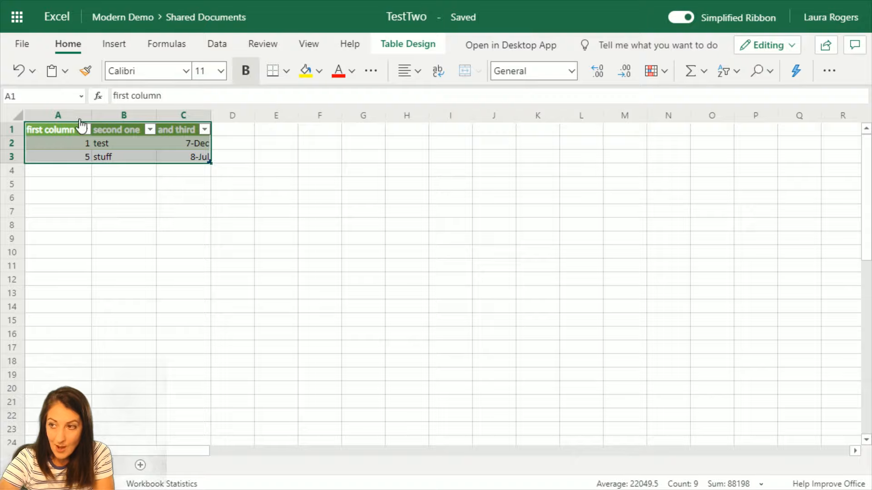
{"action": "left_click", "coordinate": [81, 97]}
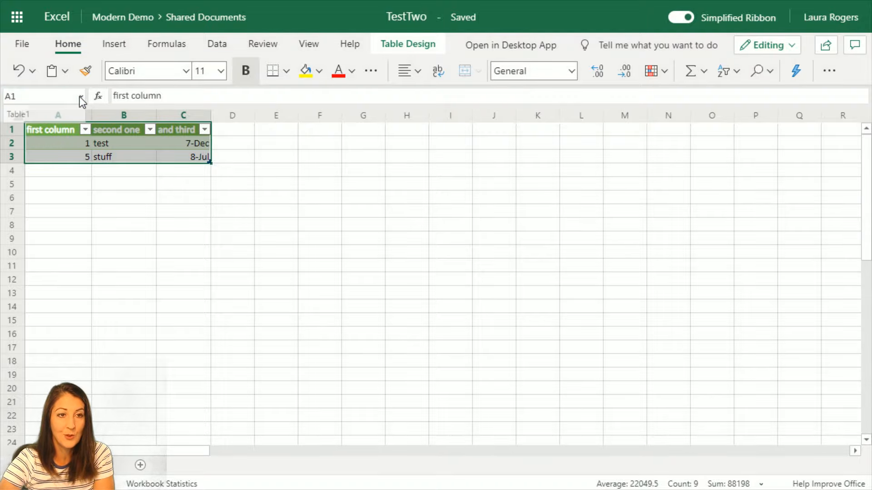
{"action": "left_click", "coordinate": [58, 111]}
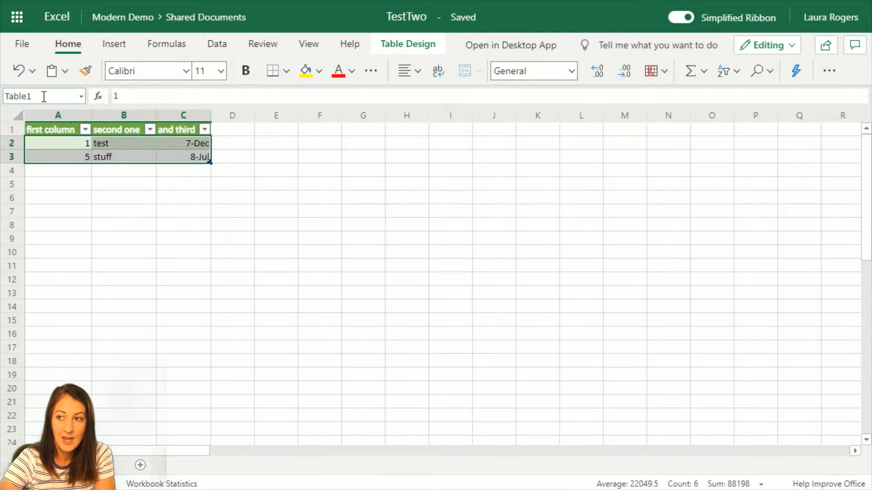
{"action": "left_click", "coordinate": [82, 96]}
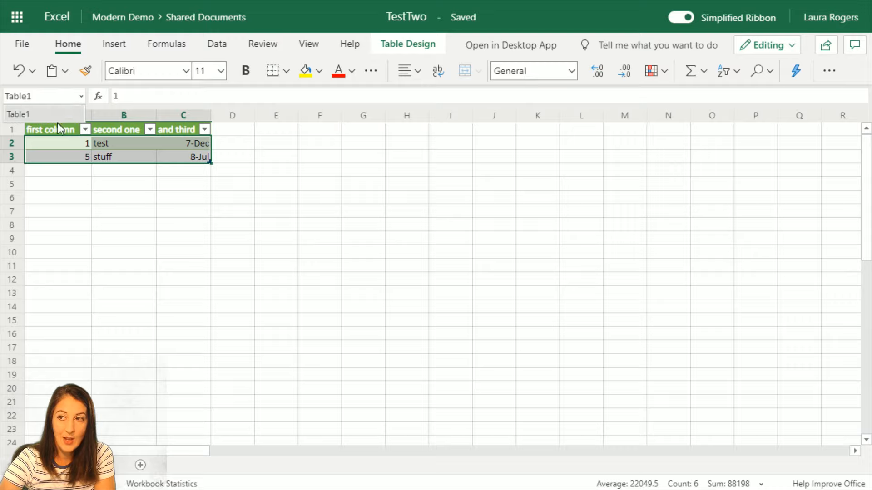
{"action": "left_click", "coordinate": [81, 96]}
{"action": "left_click", "coordinate": [425, 251]}
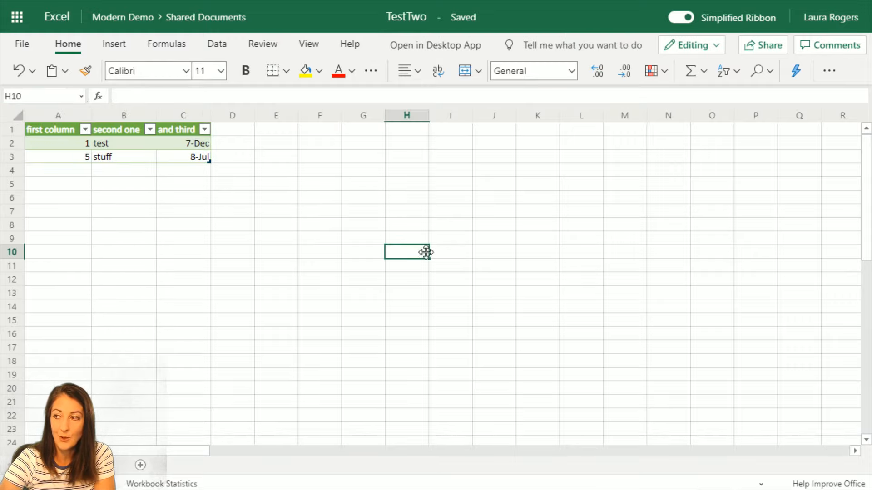
{"action": "left_click", "coordinate": [80, 96]}
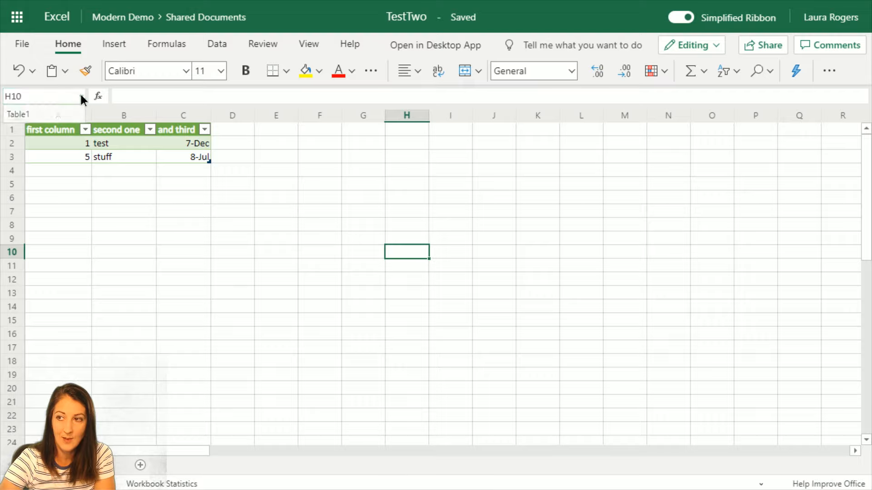
{"action": "left_click", "coordinate": [45, 114]}
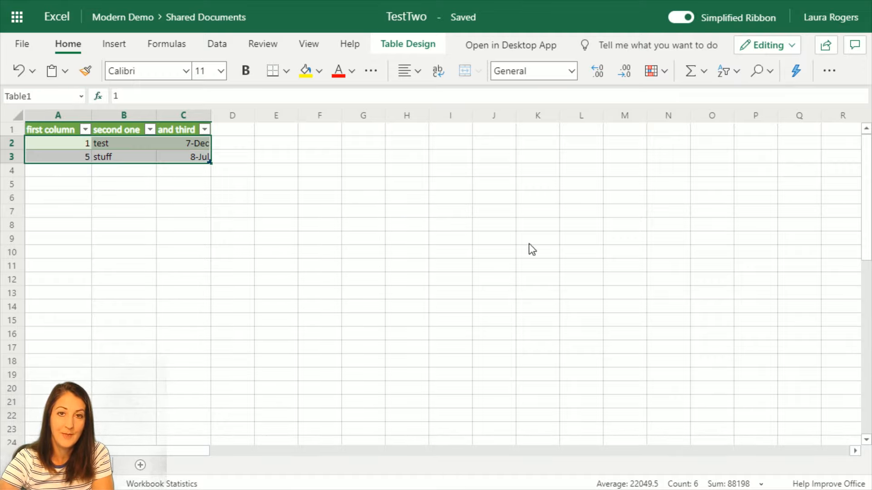
{"action": "left_click", "coordinate": [65, 94]}
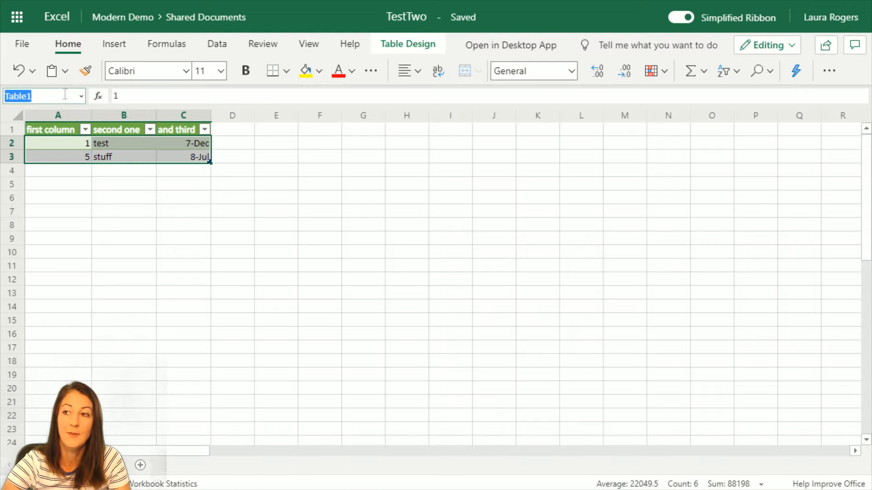
{"action": "type", "text": "Tes"}
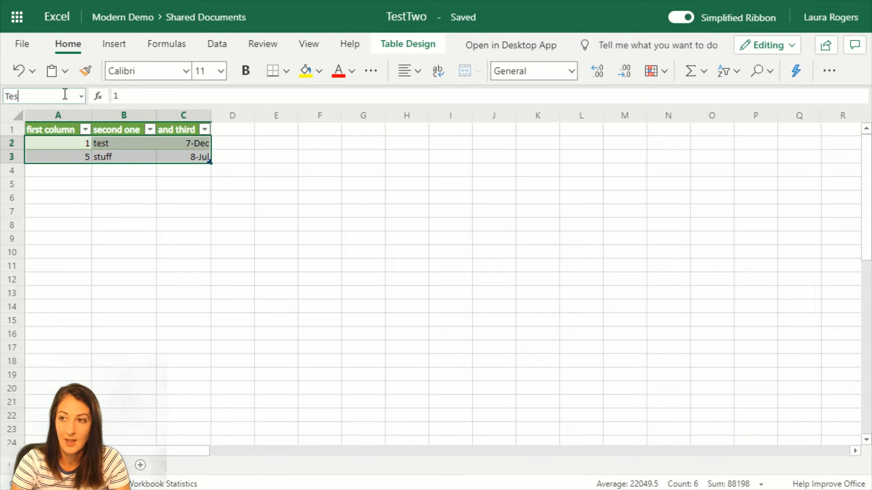
{"action": "type", "text": "tTable"}
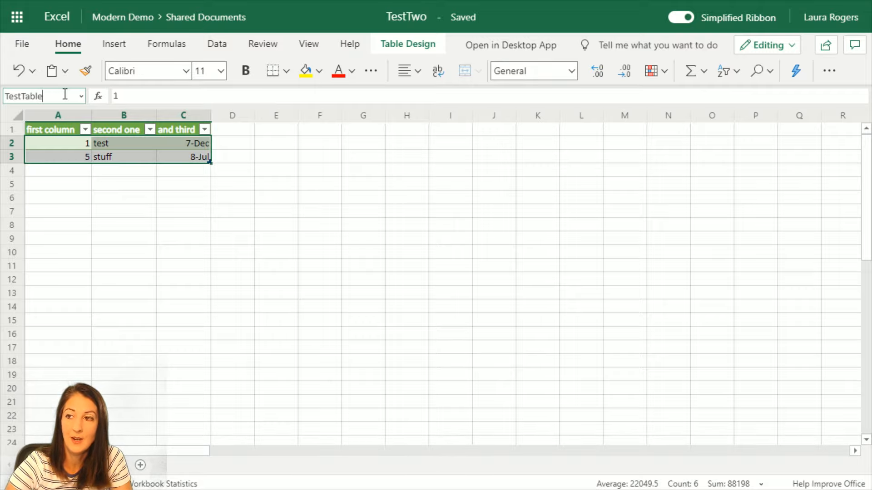
{"action": "key", "text": "Return"}
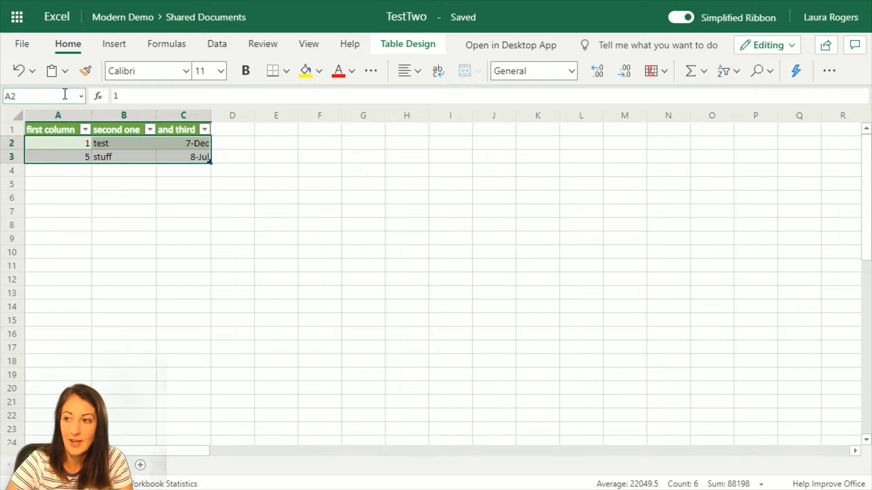
{"action": "left_click", "coordinate": [78, 164]}
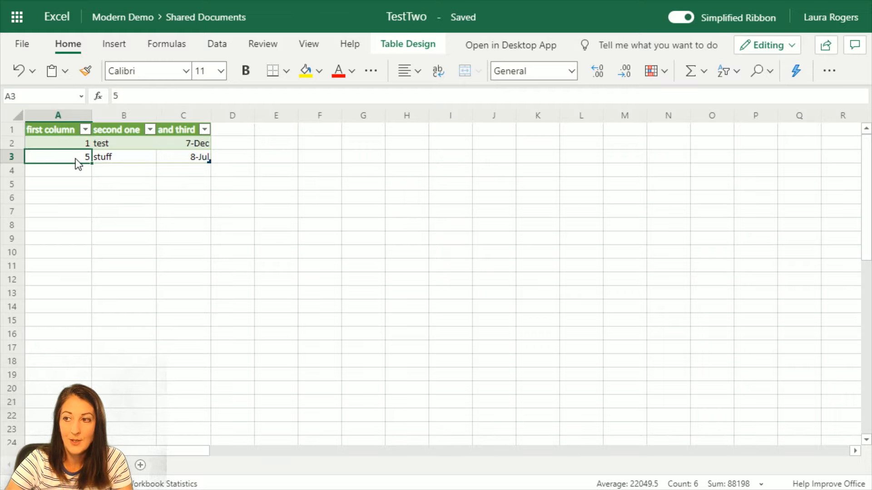
{"action": "left_click", "coordinate": [80, 96]}
{"action": "left_click", "coordinate": [27, 114]}
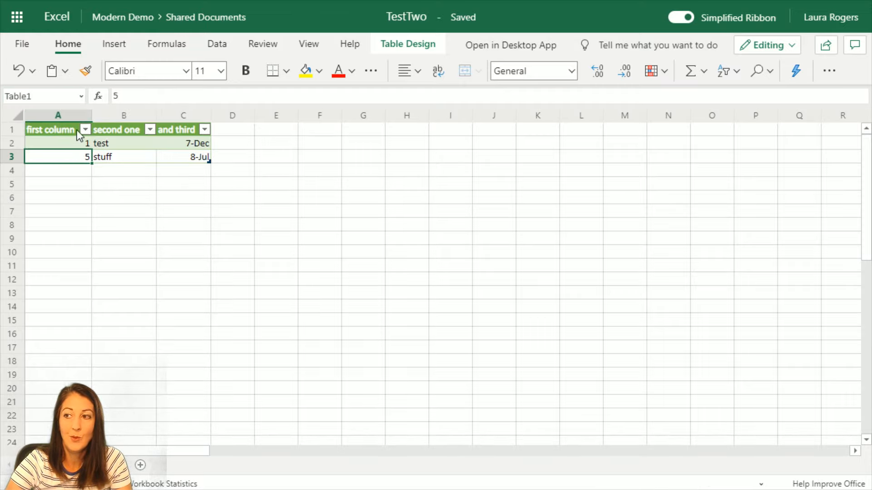
{"action": "left_click", "coordinate": [60, 133]}
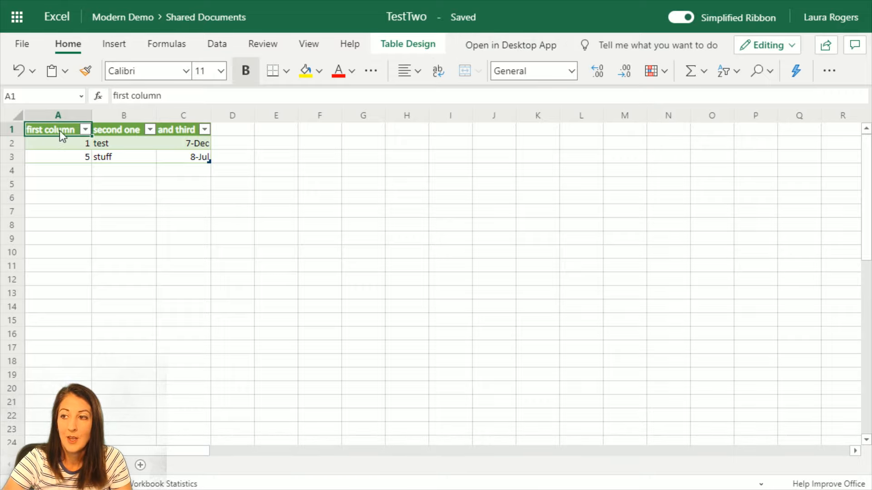
{"action": "left_click", "coordinate": [56, 119]}
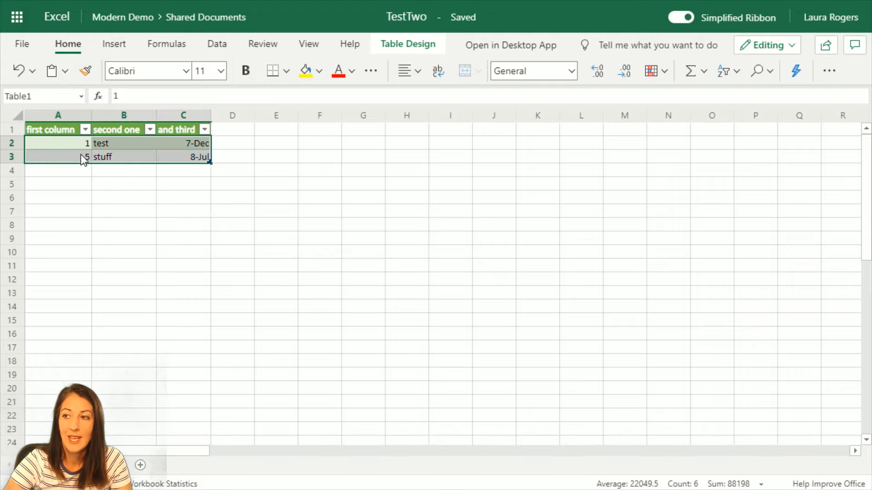
{"action": "left_click", "coordinate": [41, 96]}
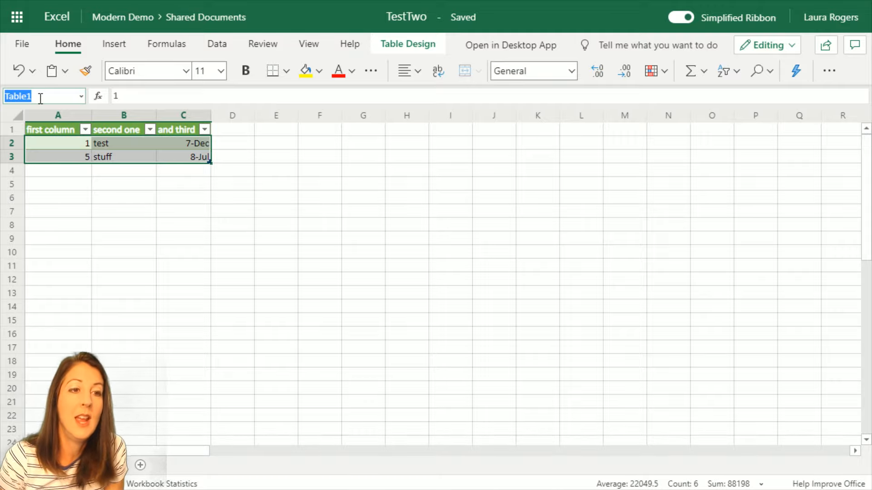
{"action": "left_click", "coordinate": [388, 227]}
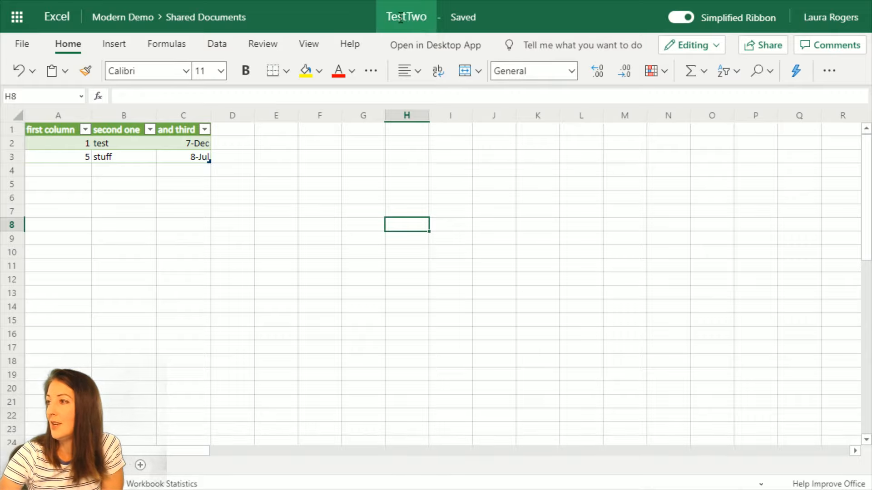
Return to the Site Contents tab's TestTwo list panel and close the duplicate Documents tab
{"action": "left_click", "coordinate": [209, 18]}
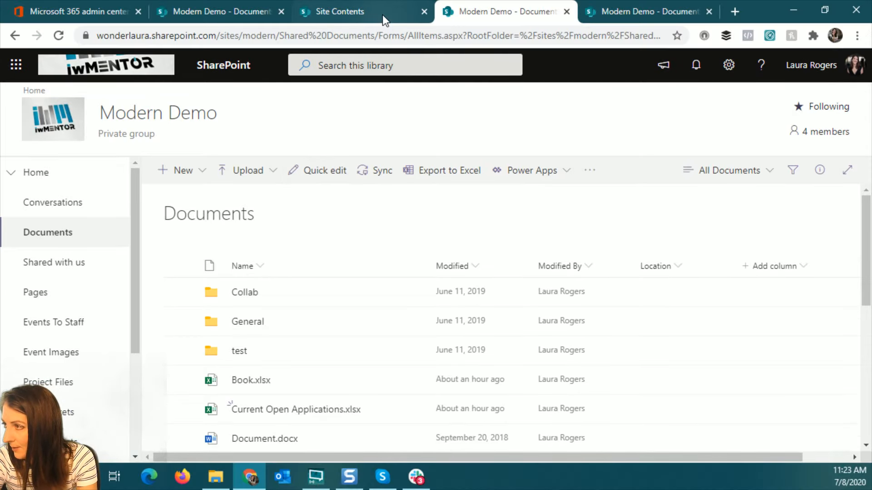
{"action": "left_click", "coordinate": [383, 15]}
{"action": "left_click", "coordinate": [500, 11]}
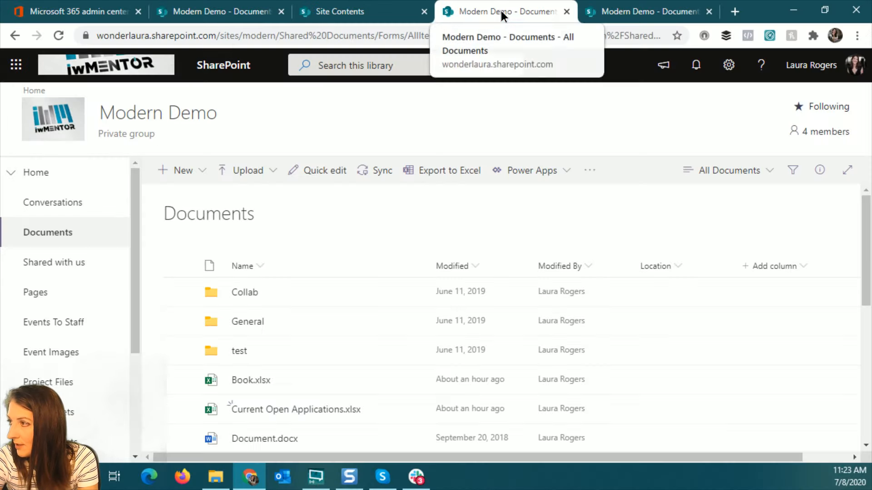
{"action": "left_click", "coordinate": [567, 12]}
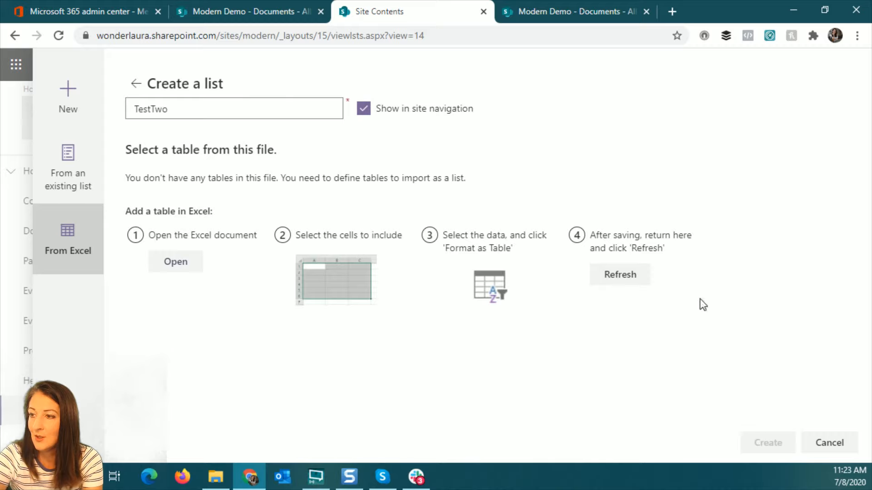
Refresh the Excel file's tables and keep Table1 as the source table
{"action": "left_click", "coordinate": [620, 275]}
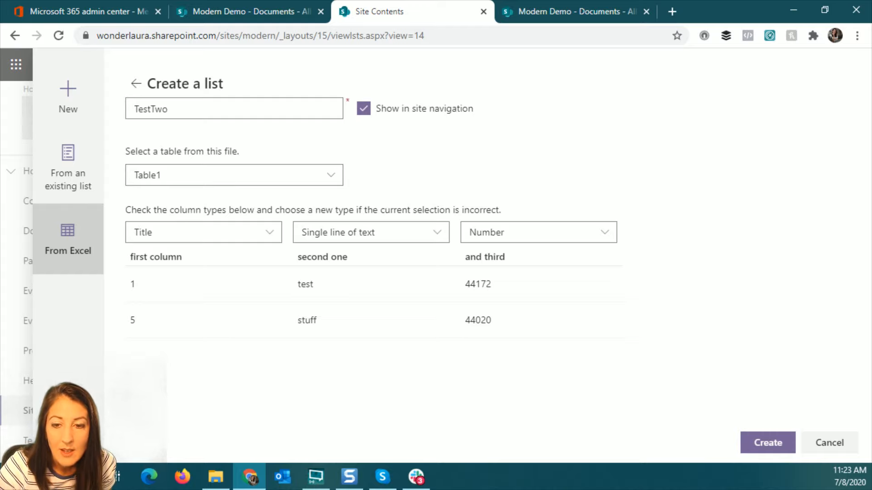
{"action": "key", "text": "alt+Tab"}
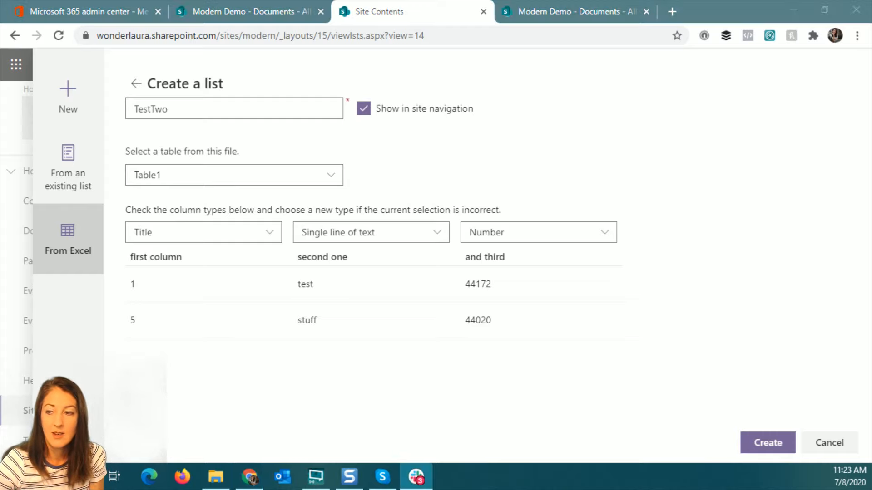
{"action": "key", "text": "alt+Tab"}
{"action": "left_click", "coordinate": [292, 180]}
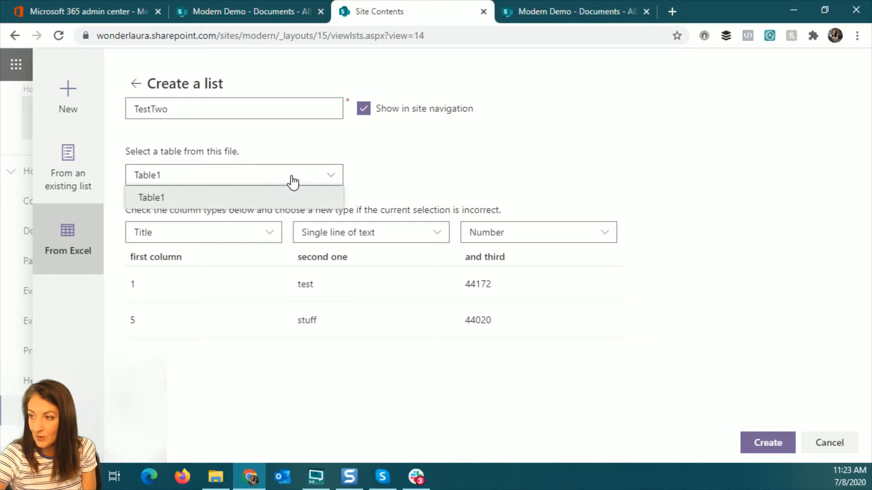
{"action": "left_click", "coordinate": [317, 183]}
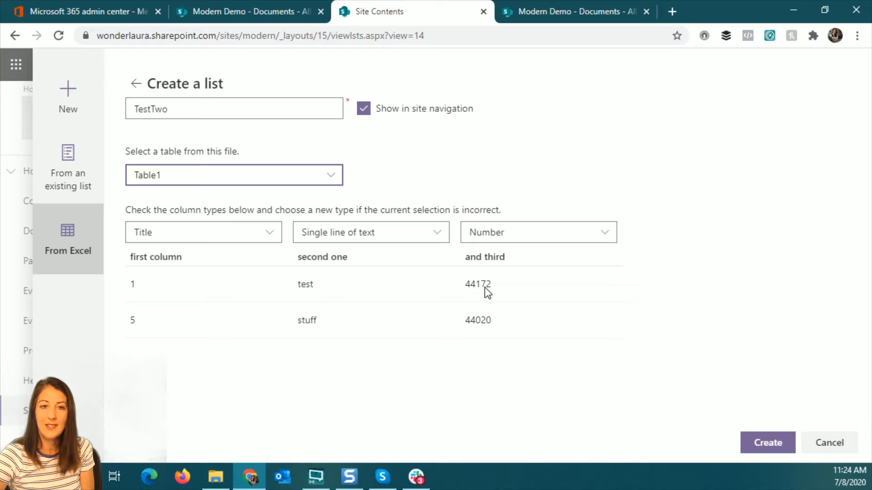
Change the third column's type from Number to Date and time
{"action": "left_click", "coordinate": [533, 239]}
{"action": "left_click", "coordinate": [529, 298]}
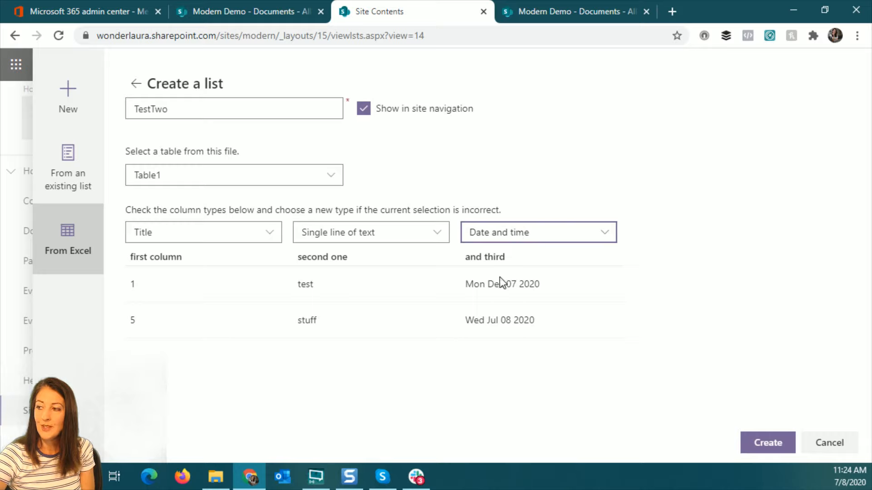
{"action": "left_click", "coordinate": [537, 234]}
{"action": "left_click", "coordinate": [530, 259]}
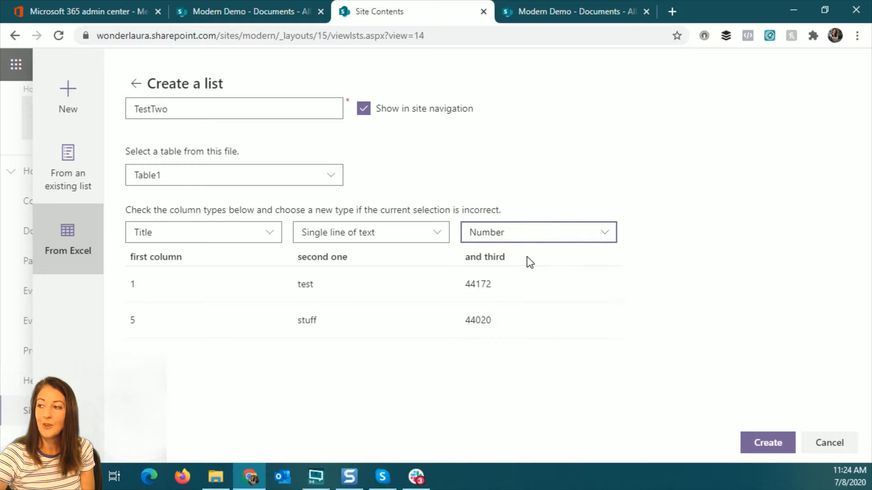
{"action": "left_click", "coordinate": [515, 234]}
{"action": "left_click", "coordinate": [521, 299]}
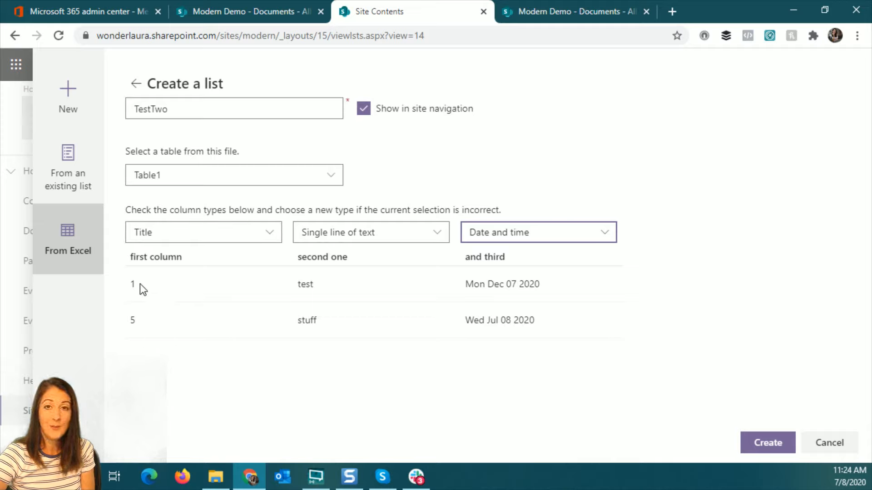
Make the second column Title, keep the first as Number, and create the TestTwo list
{"action": "left_click", "coordinate": [381, 236]}
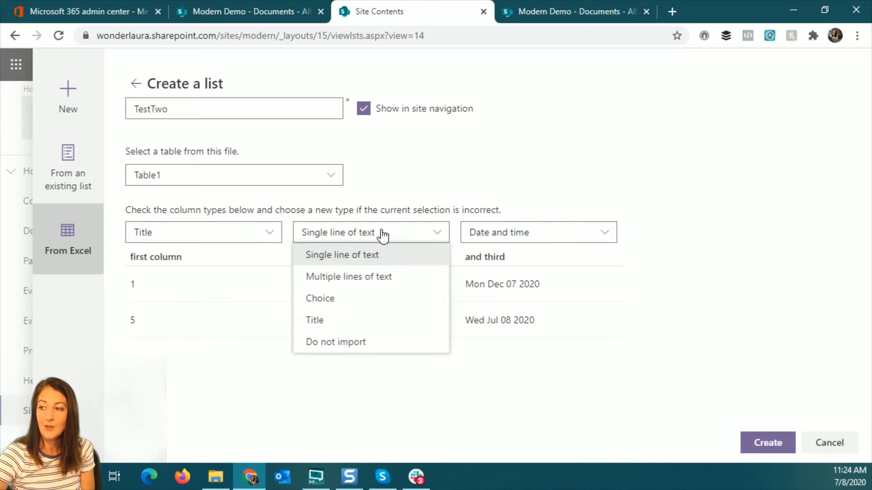
{"action": "left_click", "coordinate": [356, 327]}
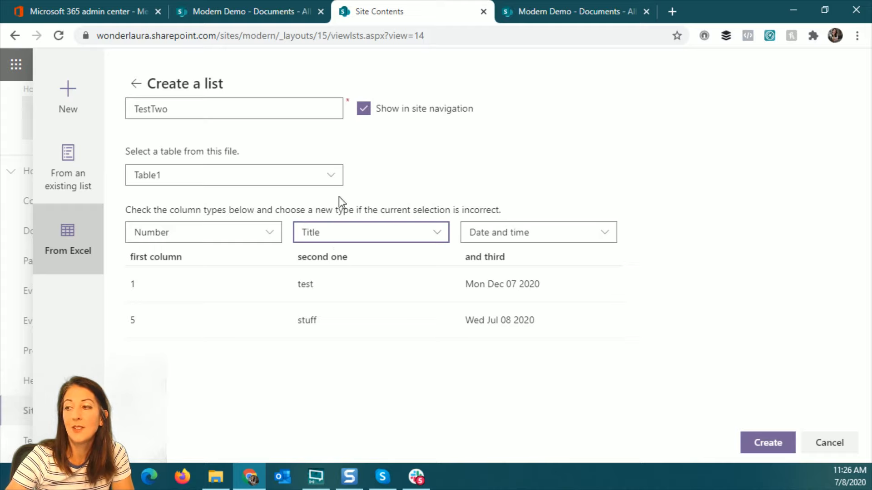
{"action": "left_click", "coordinate": [246, 236]}
{"action": "left_click", "coordinate": [234, 246]}
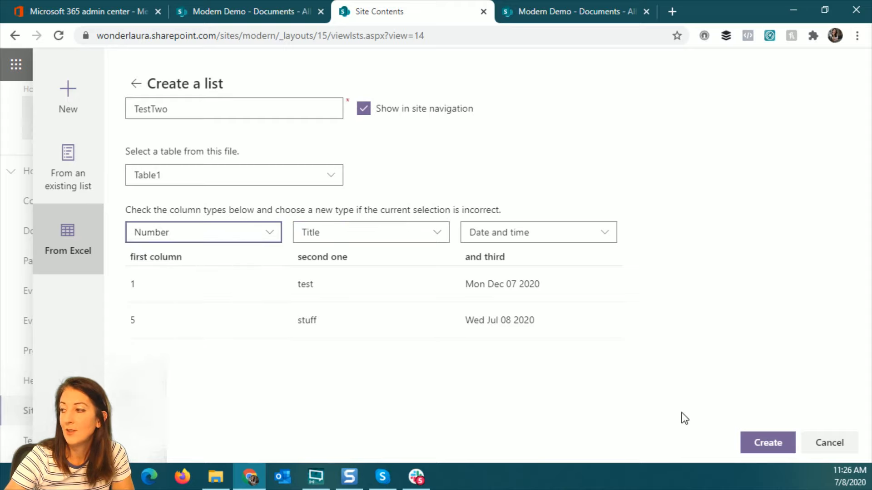
{"action": "left_click", "coordinate": [767, 441]}
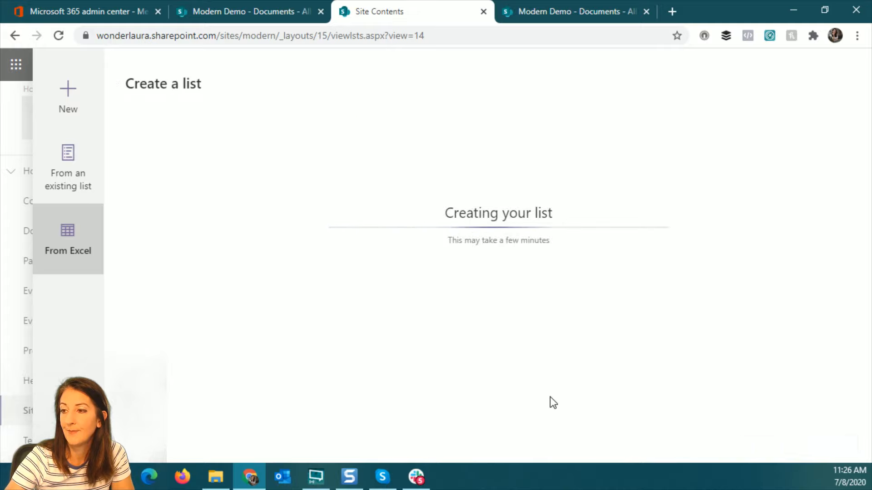
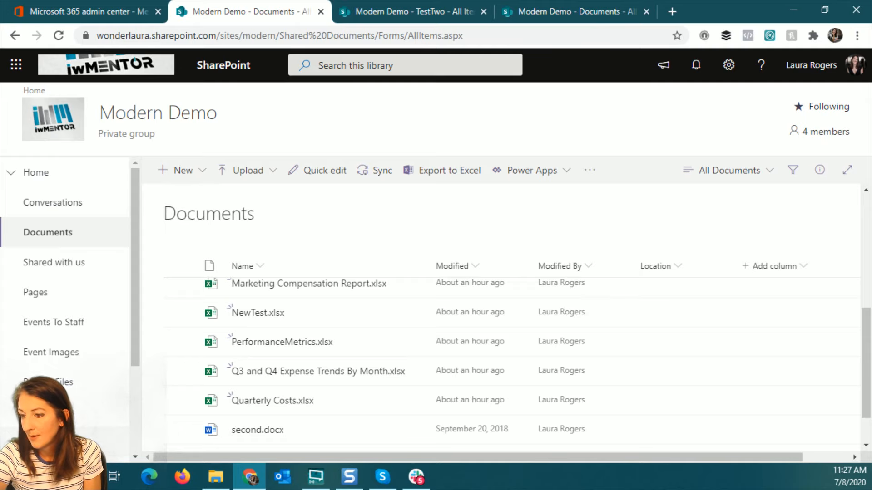
Go to the Modern Demo site's Site Contents page
{"action": "left_click", "coordinate": [51, 442]}
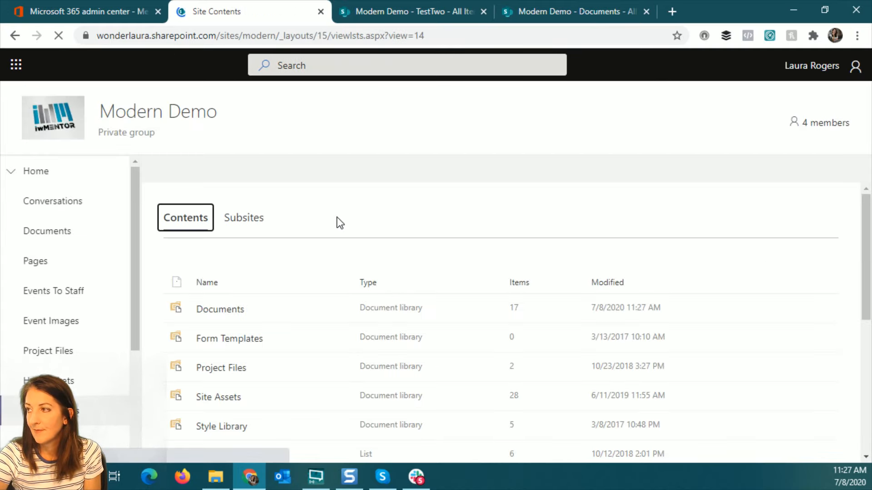
Start a new list from Excel using the site's Quarterly Costs.xlsx workbook
{"action": "left_click", "coordinate": [190, 170]}
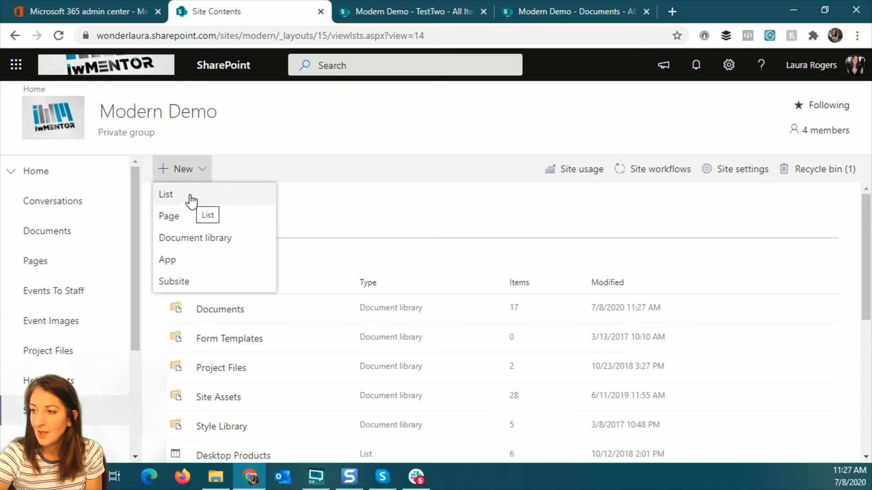
{"action": "left_click", "coordinate": [190, 195]}
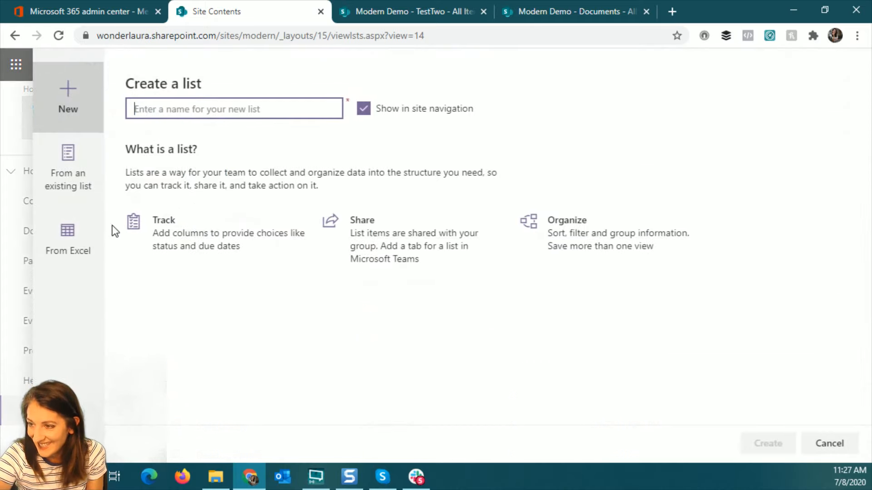
{"action": "left_click", "coordinate": [45, 242]}
{"action": "scroll", "coordinate": [318, 371], "scroll_direction": "down", "scroll_amount": 4}
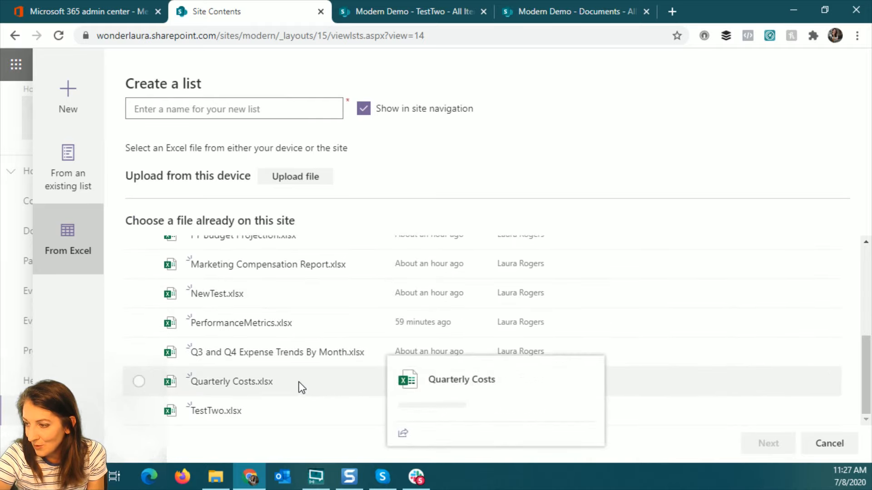
{"action": "left_click", "coordinate": [299, 382]}
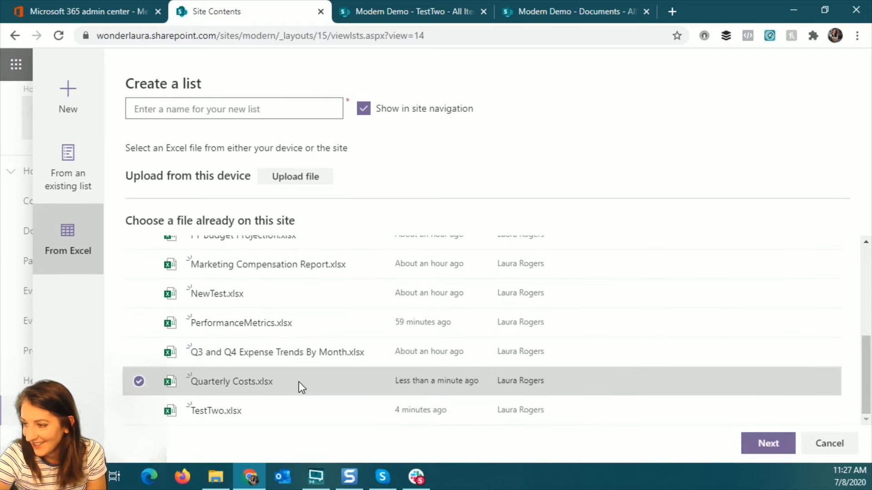
Name the list 'Costs' and move on to choosing the workbook's table
{"action": "left_click", "coordinate": [213, 110]}
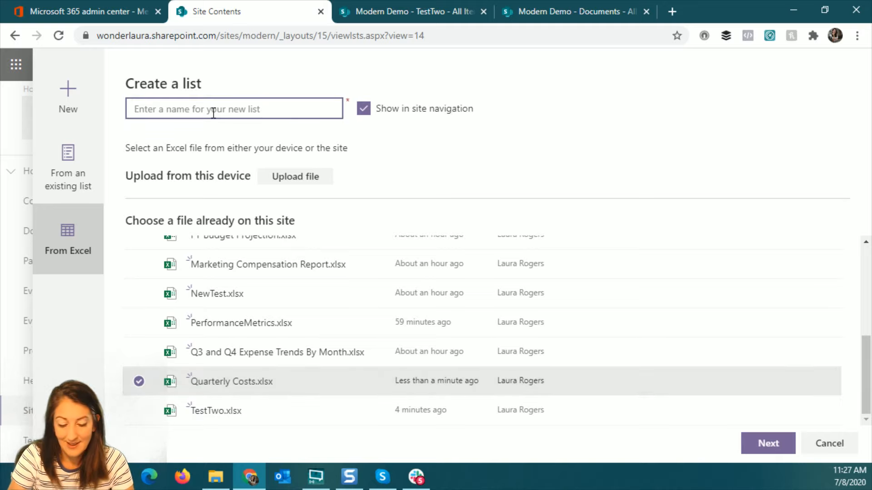
{"action": "type", "text": "Costs"}
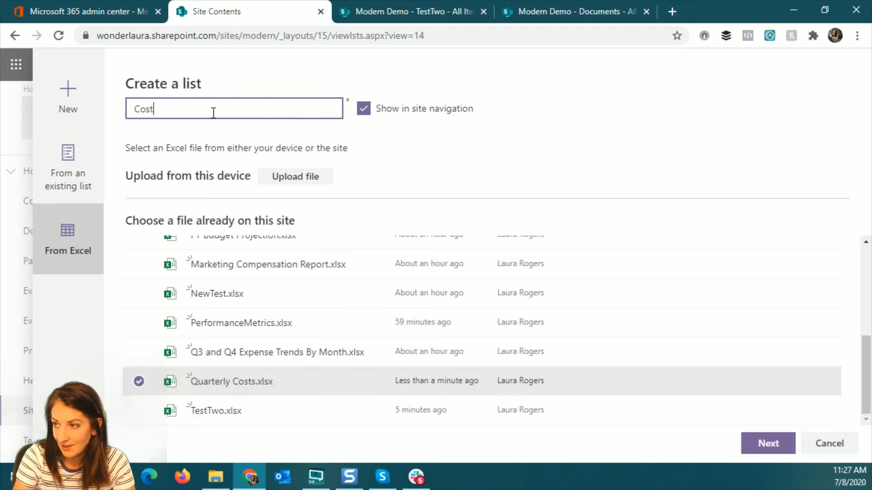
{"action": "left_click", "coordinate": [769, 444]}
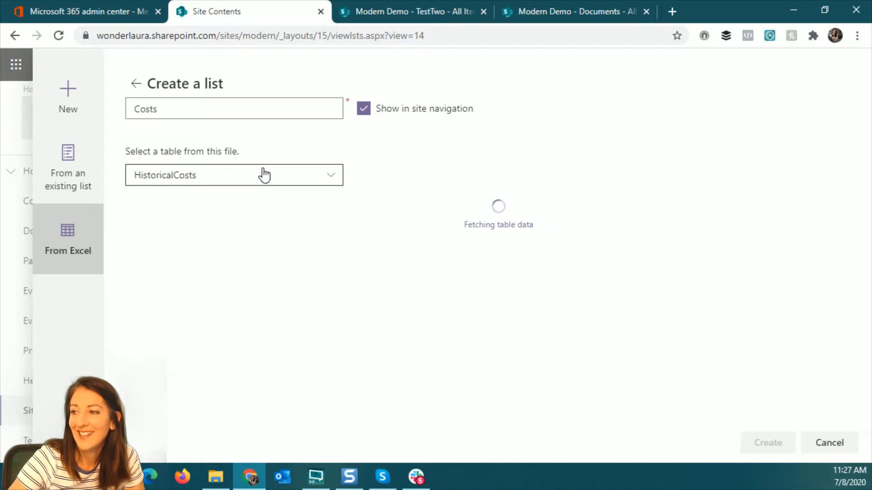
{"action": "left_click", "coordinate": [251, 172]}
Pick the FocusGroupResults table and make GENDER, PACKAGE SELECTION and SHELF IMPACT Choice columns
{"action": "left_click", "coordinate": [214, 219]}
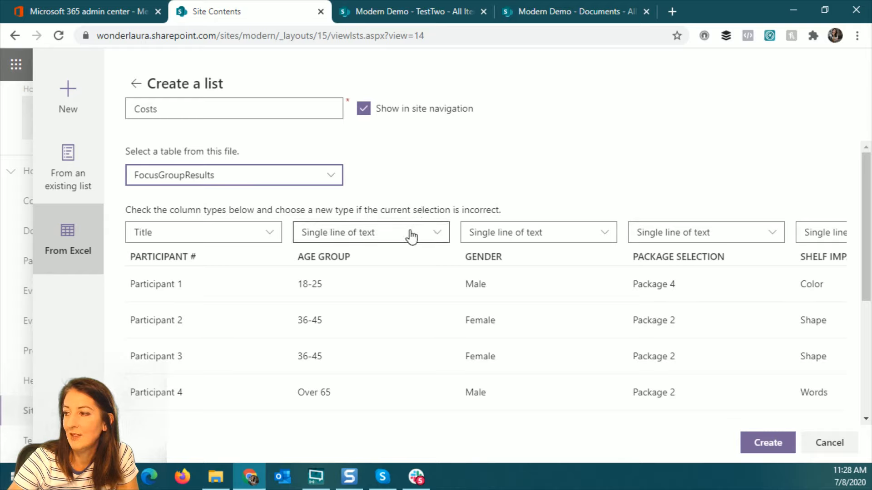
{"action": "left_click", "coordinate": [592, 234]}
{"action": "left_click", "coordinate": [513, 299]}
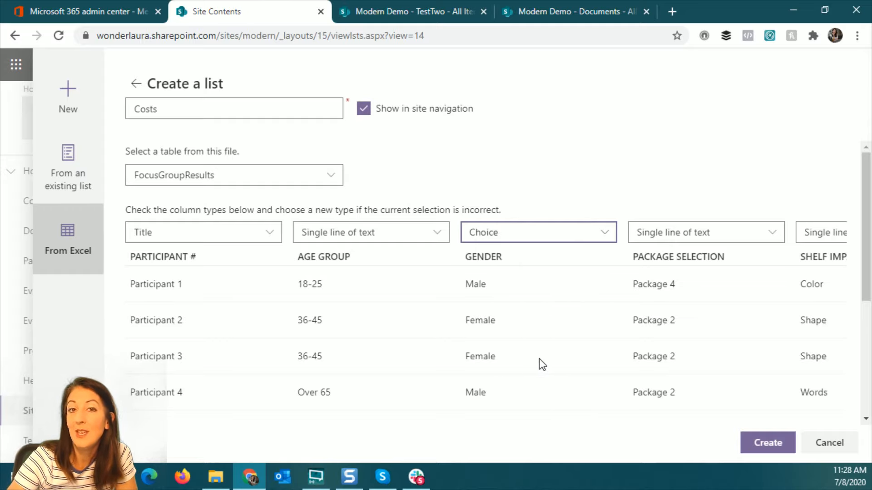
{"action": "left_click", "coordinate": [723, 240]}
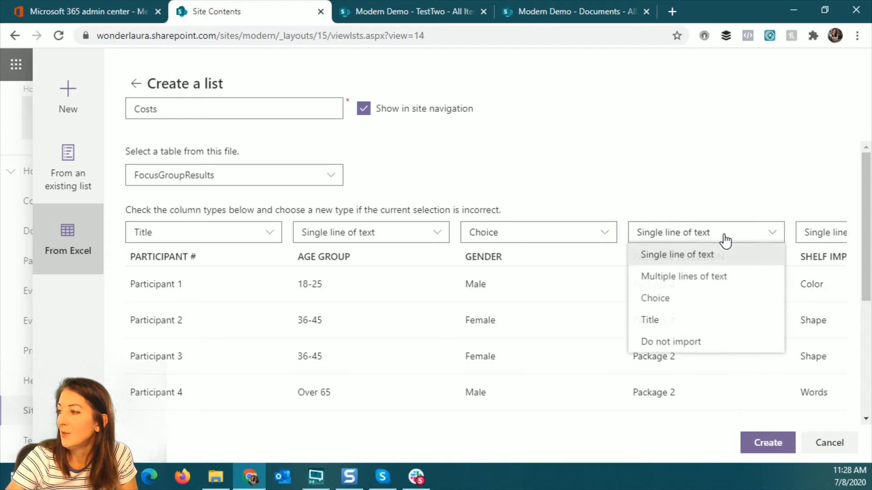
{"action": "left_click", "coordinate": [693, 300]}
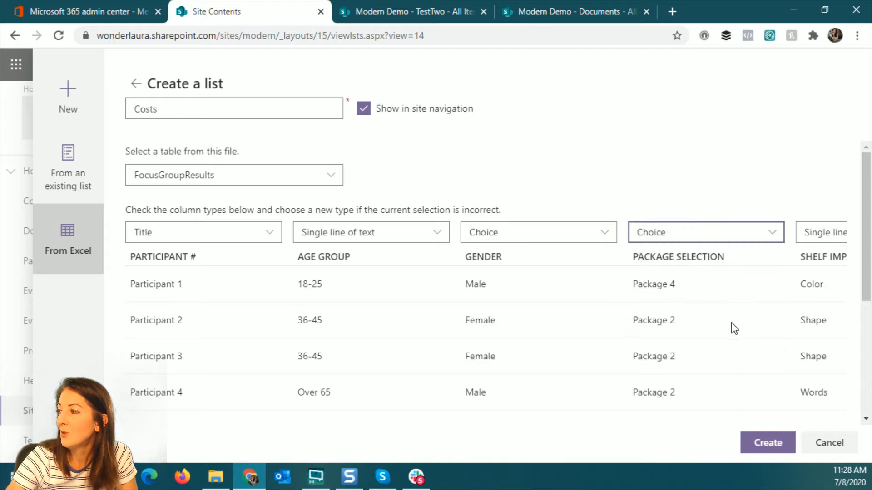
{"action": "left_click", "coordinate": [827, 234]}
{"action": "left_click", "coordinate": [772, 301]}
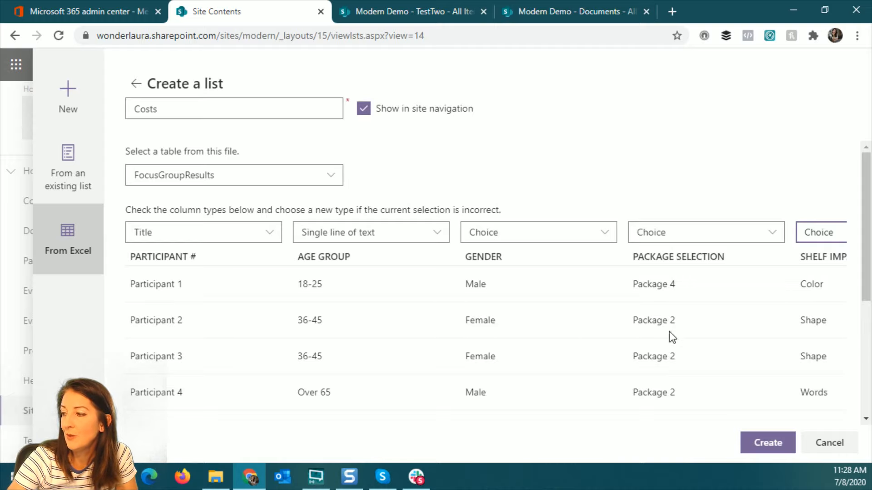
{"action": "left_click", "coordinate": [867, 347]}
{"action": "left_click_drag", "start_coordinate": [866, 346], "coordinate": [865, 390]}
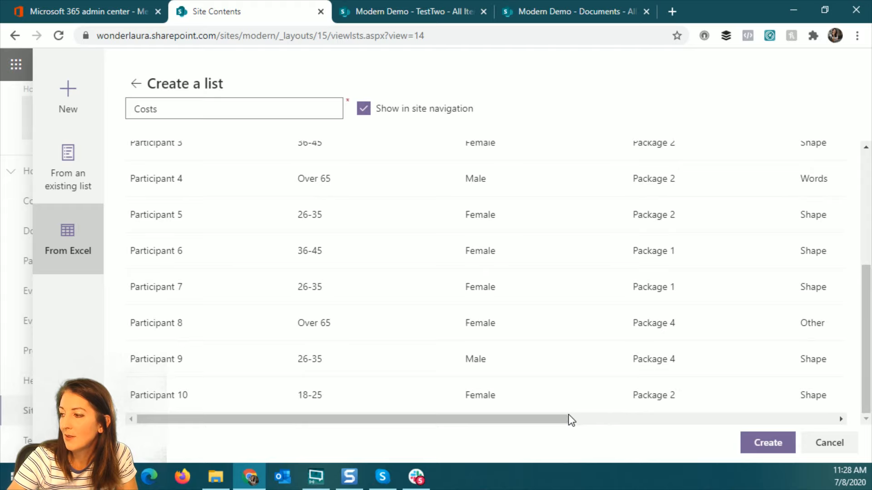
{"action": "left_click_drag", "start_coordinate": [570, 420], "coordinate": [844, 243]}
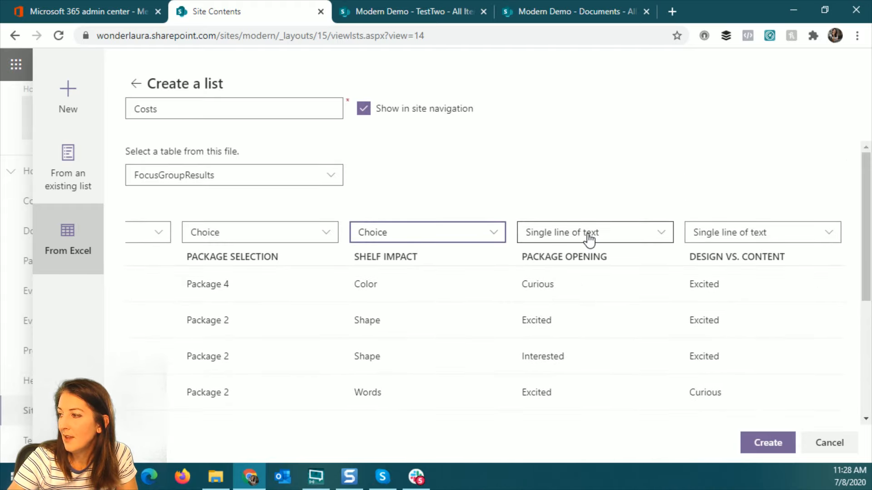
Make PACKAGE OPENING and DESIGN VS. CONTENT Choice columns and create the Costs list
{"action": "left_click", "coordinate": [589, 236]}
{"action": "left_click", "coordinate": [570, 300]}
{"action": "left_click", "coordinate": [765, 239]}
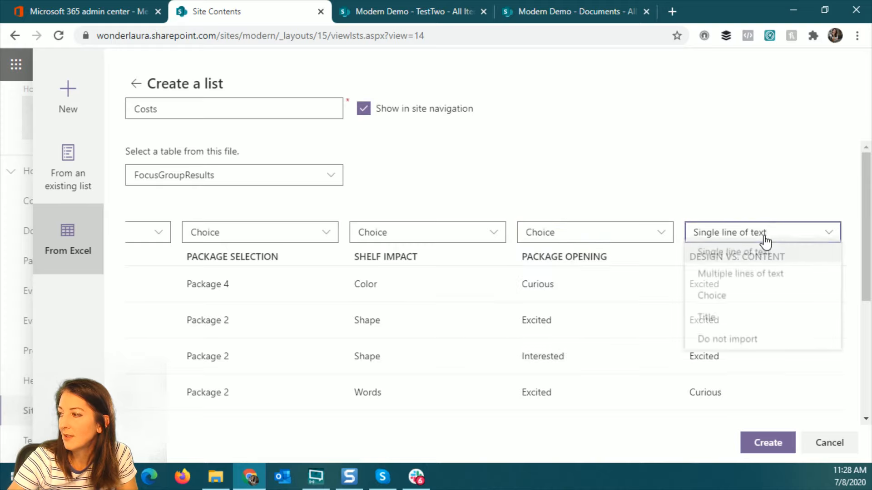
{"action": "left_click", "coordinate": [745, 300]}
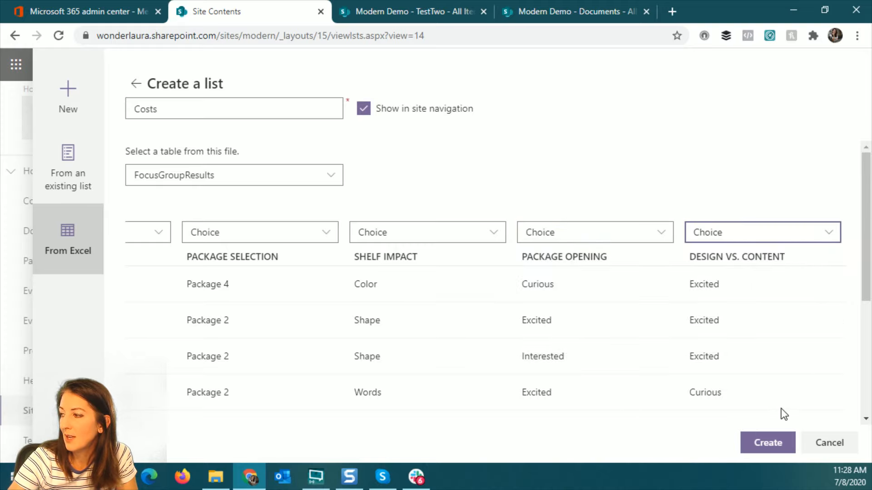
{"action": "scroll", "coordinate": [770, 350], "scroll_direction": "down", "scroll_amount": 5}
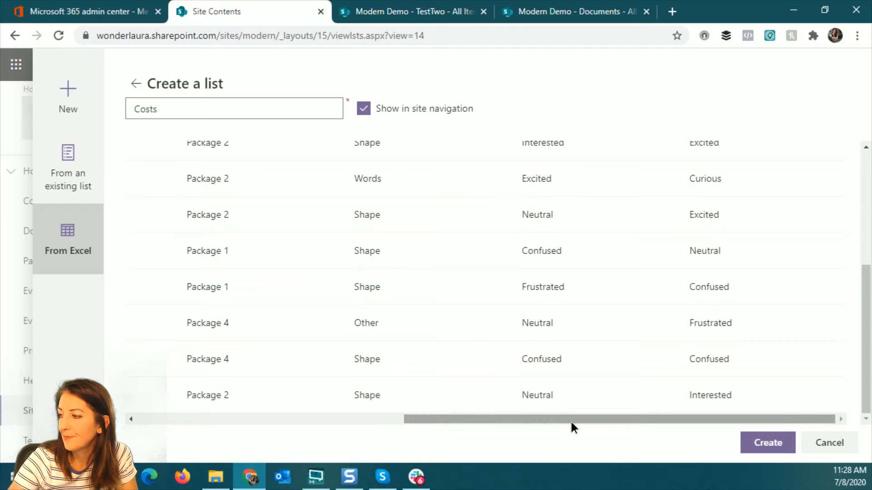
{"action": "left_click_drag", "start_coordinate": [572, 424], "coordinate": [321, 424]}
{"action": "scroll", "coordinate": [496, 287], "scroll_direction": "up", "scroll_amount": 5}
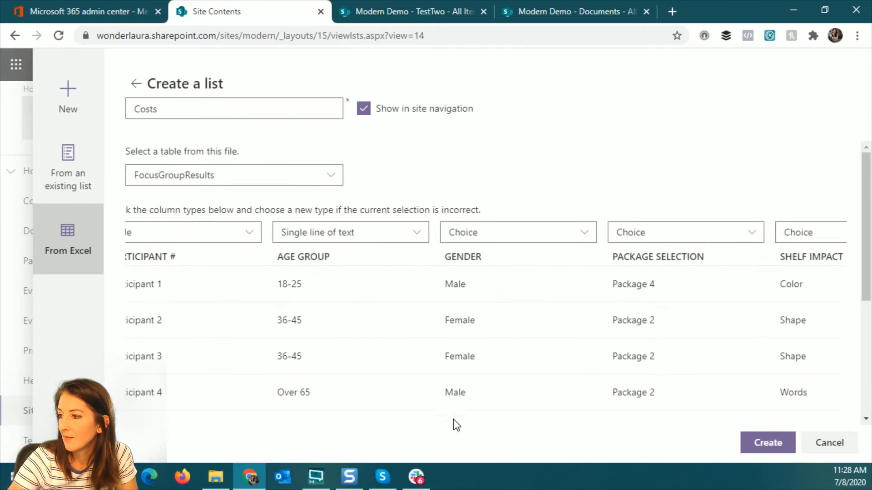
{"action": "left_click", "coordinate": [767, 443]}
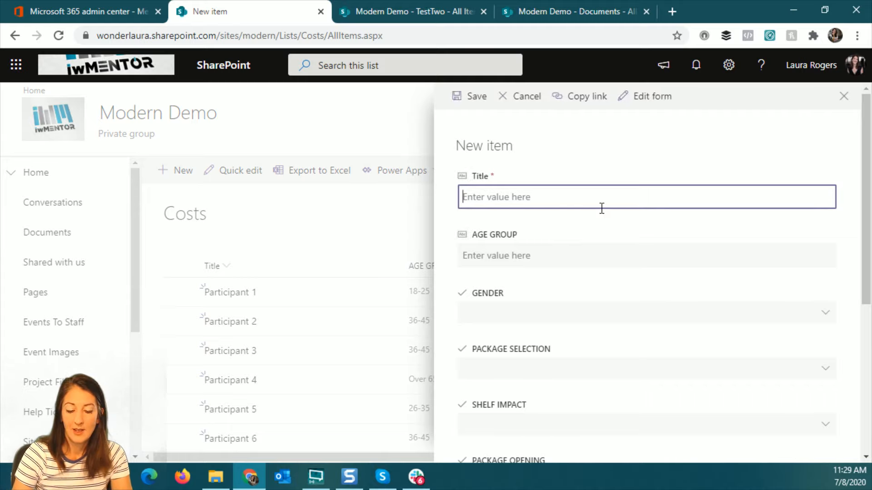
Enter 'tes' as the title, '4-' as the age group and Female as gender
{"action": "type", "text": "test"}
{"action": "left_click", "coordinate": [573, 251]}
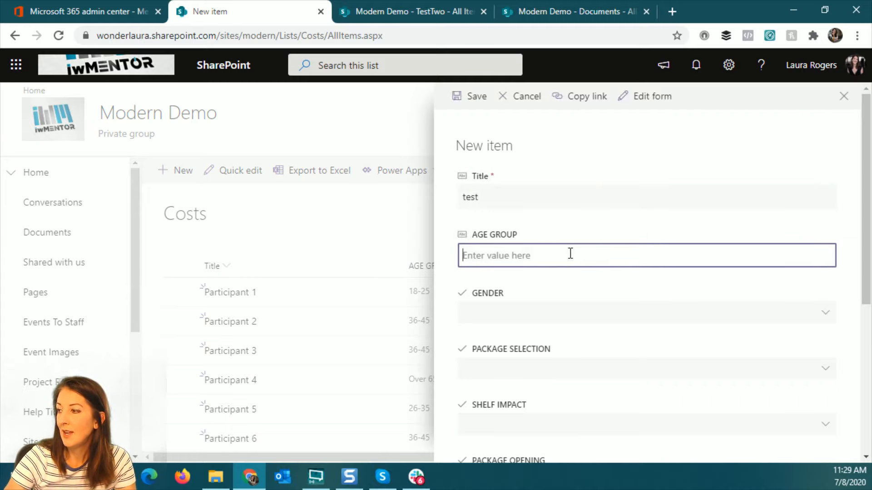
{"action": "type", "text": "4-5"}
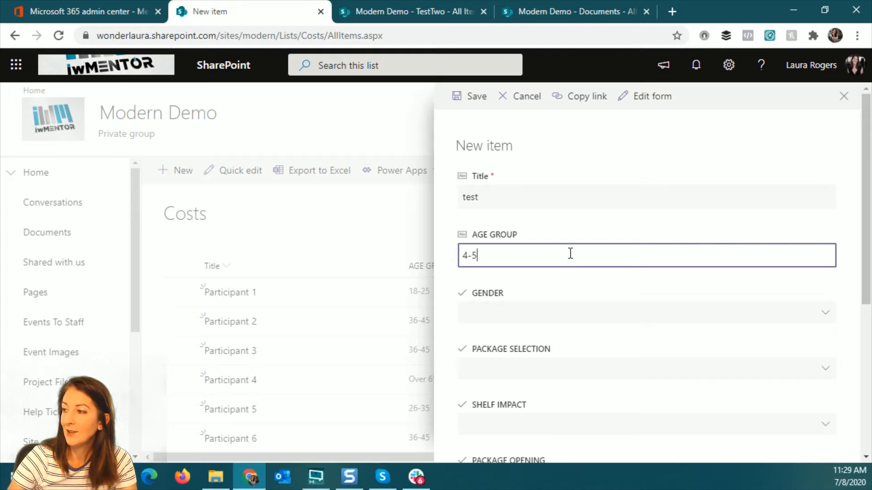
{"action": "left_click", "coordinate": [644, 313]}
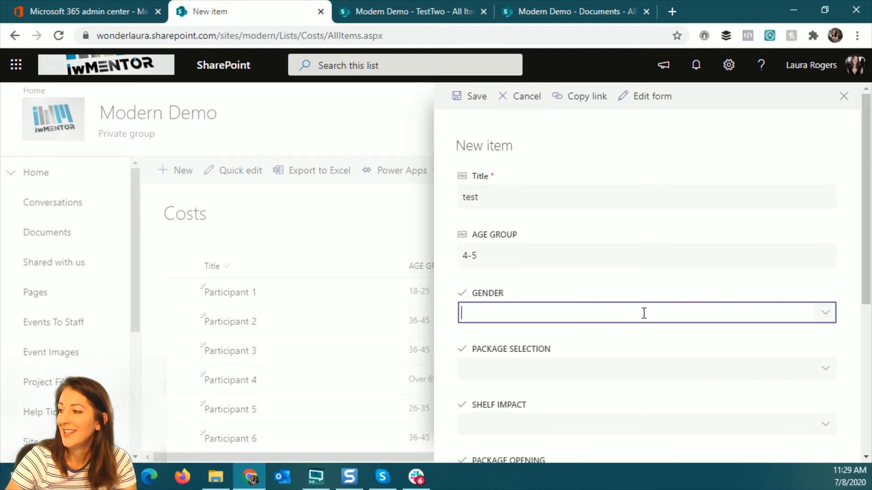
{"action": "left_click", "coordinate": [824, 312]}
{"action": "left_click", "coordinate": [486, 358]}
Choose Package 4, Symbols, Interested and Frustrated for the remaining fields and save the item
{"action": "scroll", "coordinate": [695, 357], "scroll_direction": "down", "scroll_amount": 1}
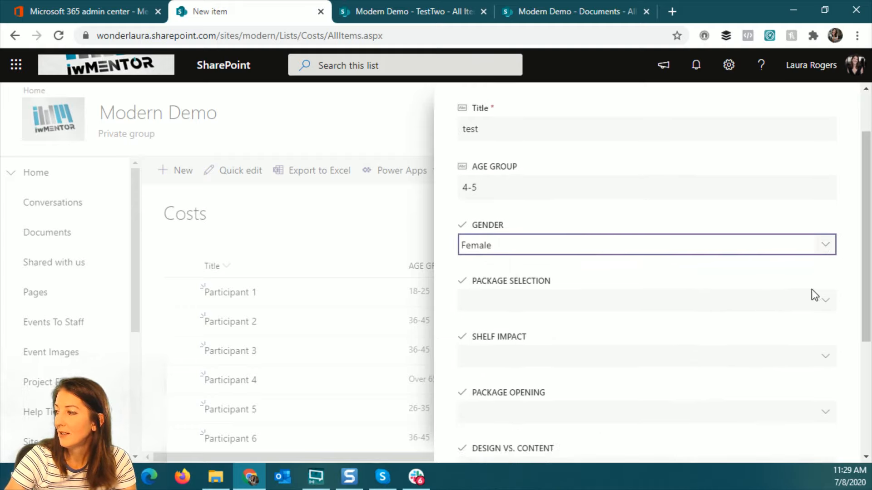
{"action": "left_click", "coordinate": [821, 301]}
{"action": "left_click", "coordinate": [500, 254]}
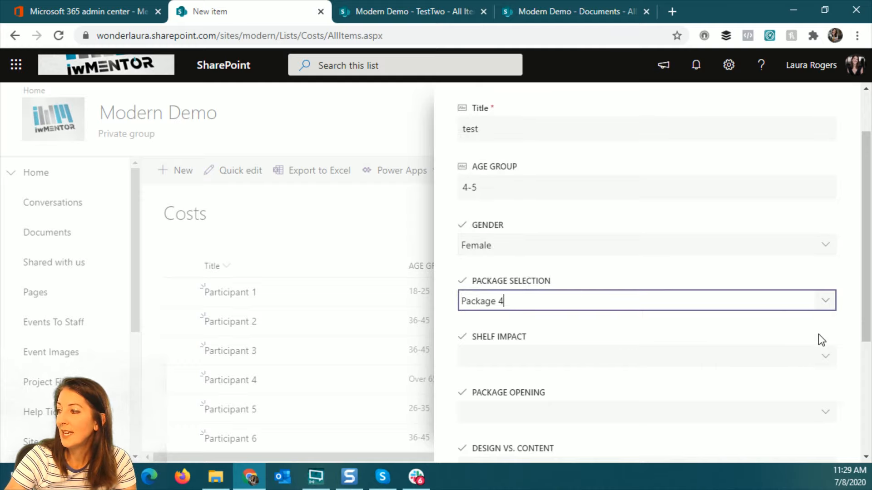
{"action": "left_click", "coordinate": [823, 357]}
{"action": "left_click", "coordinate": [508, 304]}
{"action": "scroll", "coordinate": [730, 352], "scroll_direction": "down", "scroll_amount": 2}
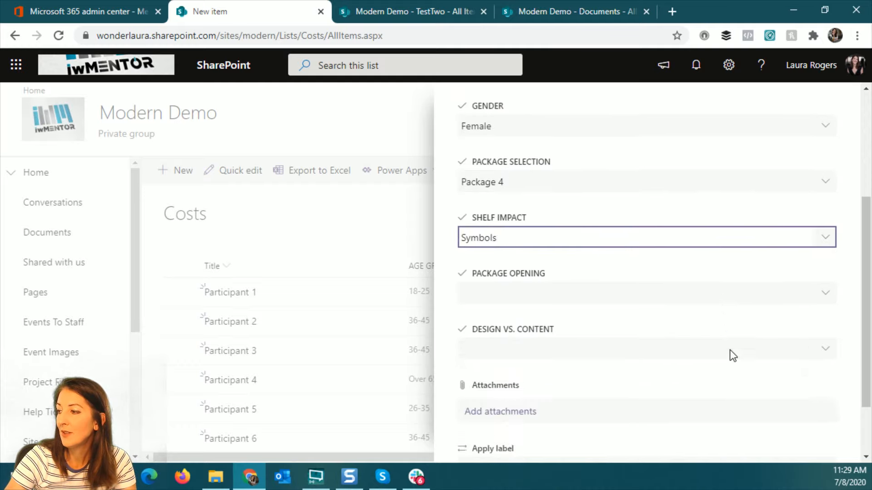
{"action": "left_click", "coordinate": [693, 285]}
{"action": "left_click", "coordinate": [492, 223]}
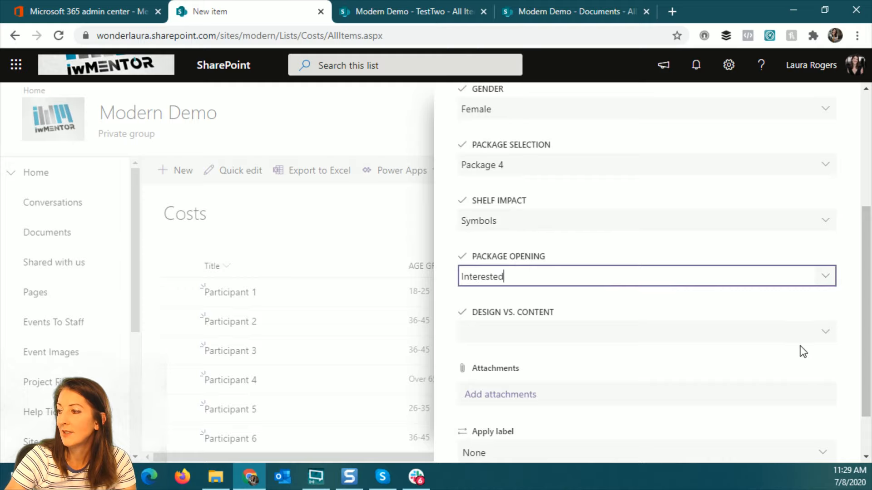
{"action": "left_click", "coordinate": [835, 336]}
{"action": "left_click", "coordinate": [483, 263]}
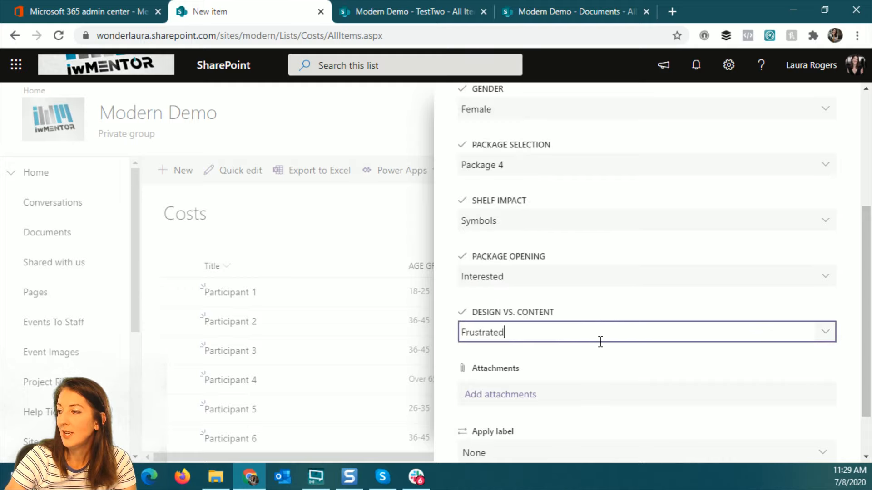
{"action": "scroll", "coordinate": [600, 341], "scroll_direction": "down", "scroll_amount": 2}
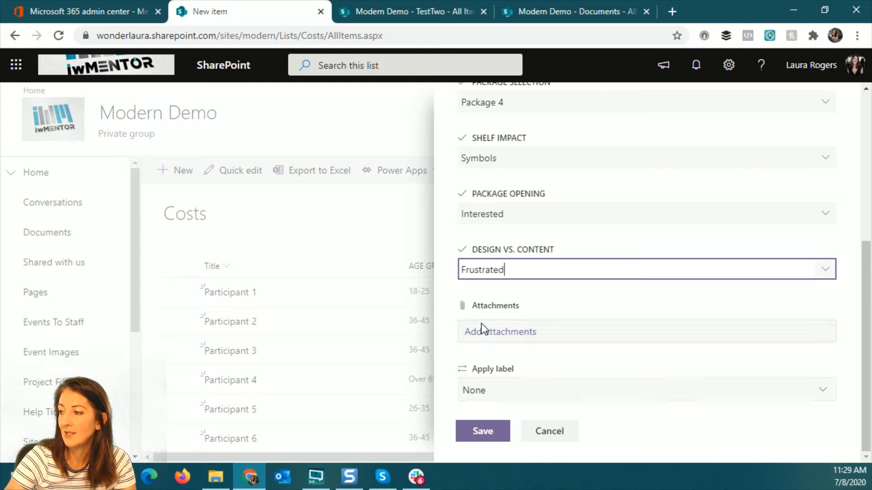
{"action": "left_click", "coordinate": [489, 435]}
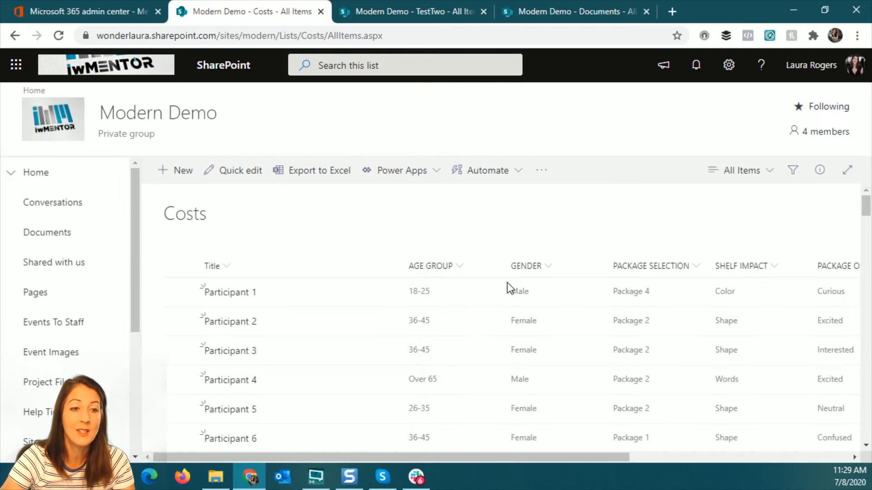
Disable attachments for the Costs list in its advanced settings
{"action": "left_click", "coordinate": [729, 65]}
{"action": "left_click", "coordinate": [689, 207]}
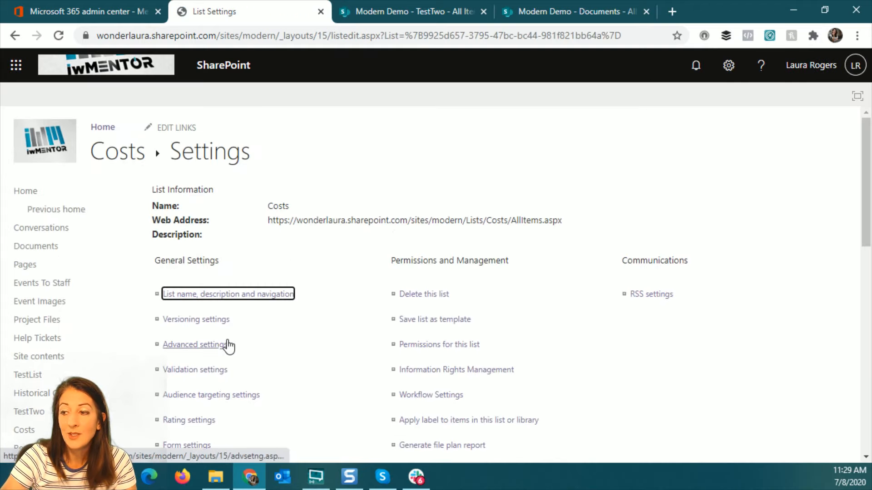
{"action": "left_click", "coordinate": [200, 349]}
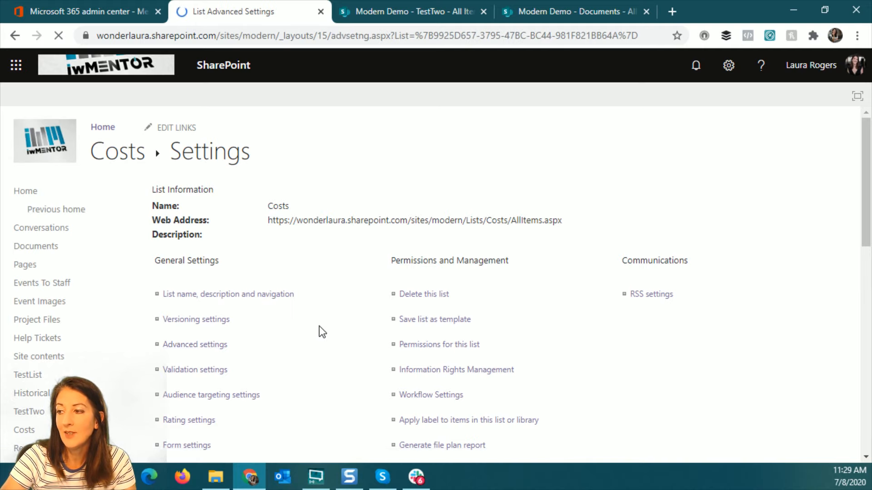
{"action": "scroll", "coordinate": [354, 327], "scroll_direction": "down", "scroll_amount": 6}
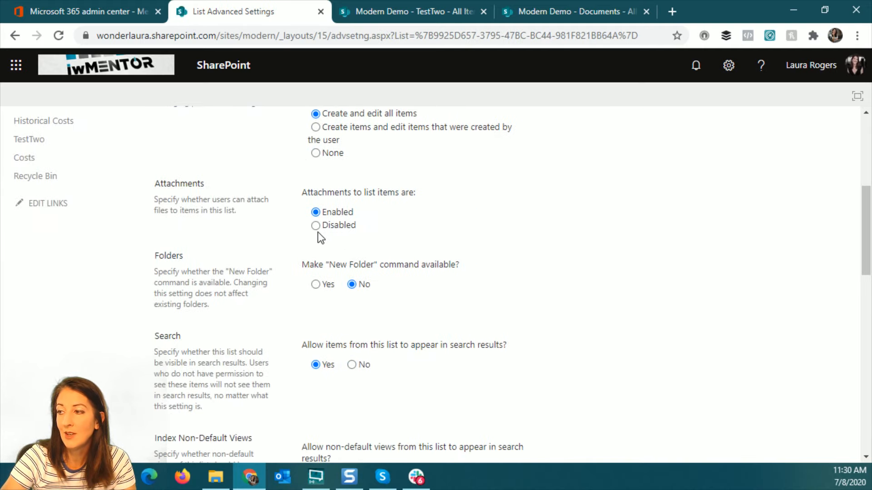
{"action": "scroll", "coordinate": [573, 291], "scroll_direction": "down", "scroll_amount": 10}
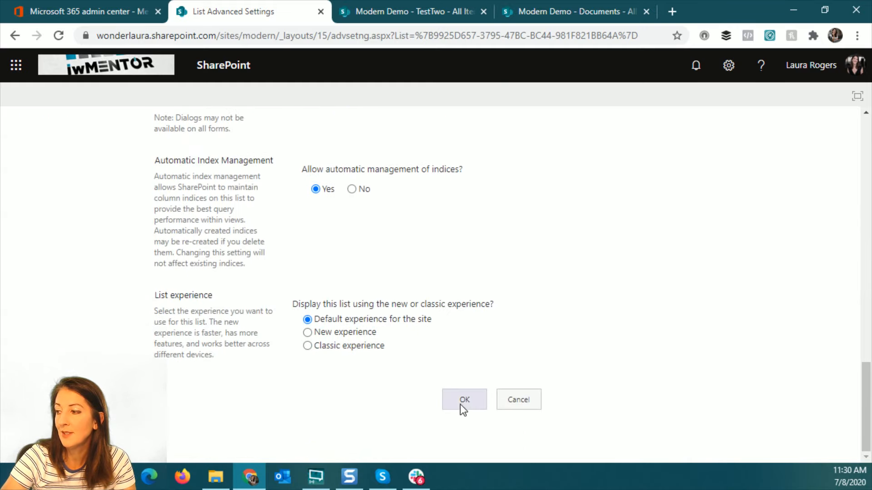
{"action": "left_click", "coordinate": [460, 405]}
{"action": "left_click", "coordinate": [502, 140]}
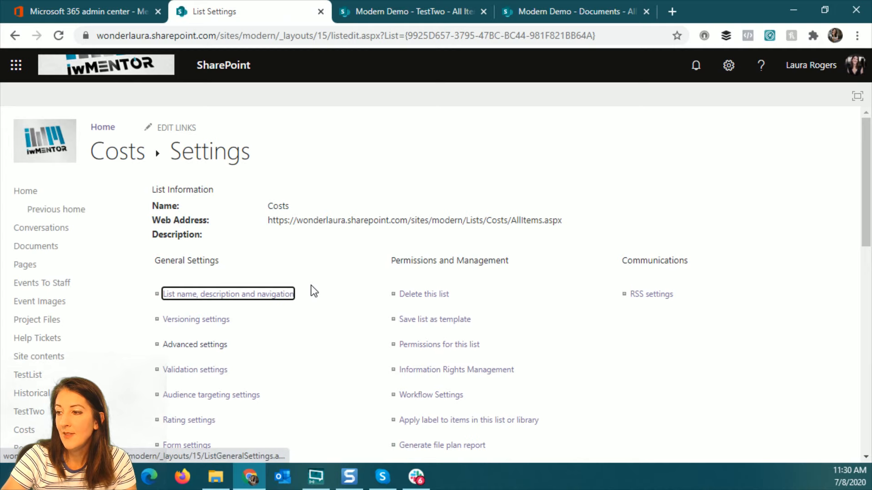
Turn on version history for the Costs list, keeping 100 versions
{"action": "scroll", "coordinate": [311, 285], "scroll_direction": "down", "scroll_amount": 1}
{"action": "left_click", "coordinate": [195, 251]}
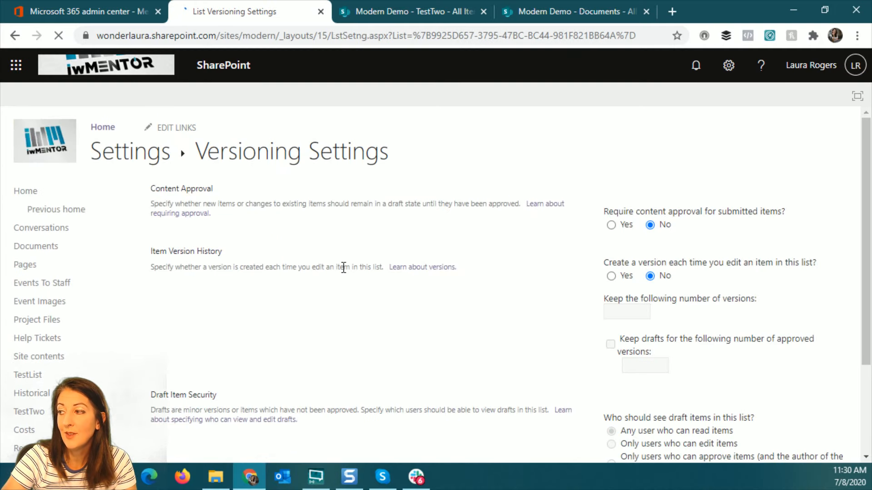
{"action": "left_click", "coordinate": [611, 277]}
{"action": "left_click", "coordinate": [617, 311]}
{"action": "type", "text": "100"}
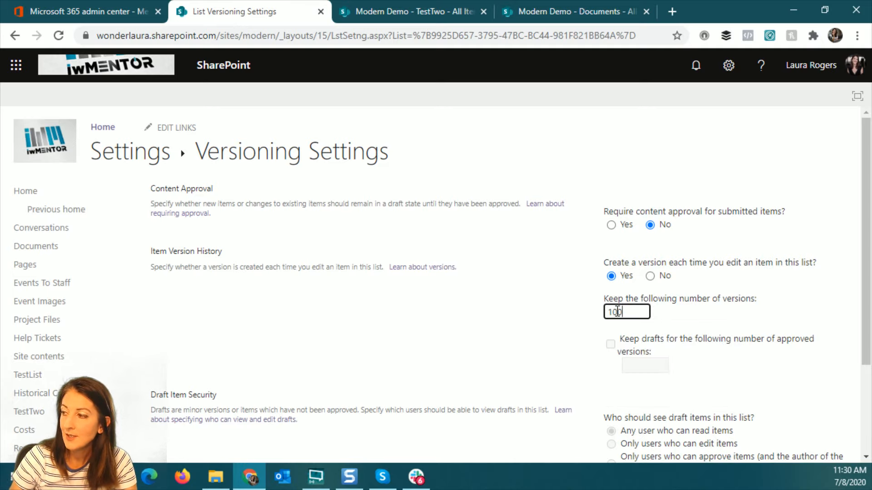
{"action": "scroll", "coordinate": [554, 306], "scroll_direction": "down", "scroll_amount": 3}
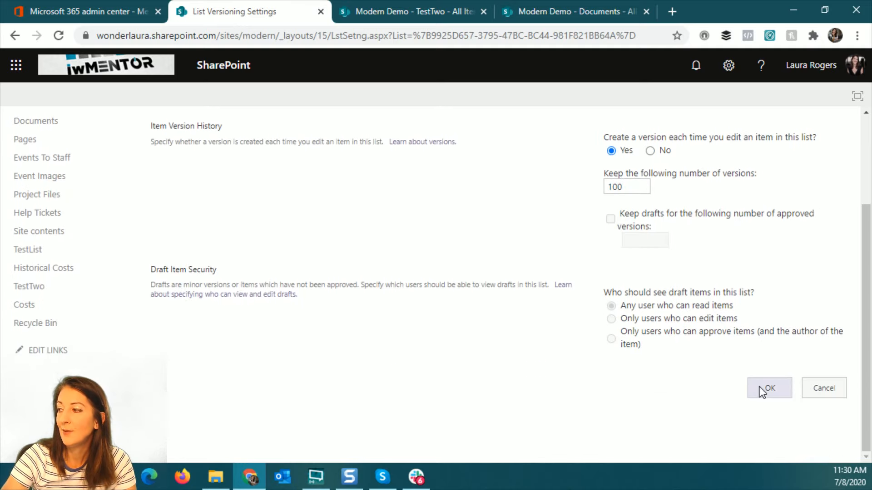
{"action": "left_click", "coordinate": [767, 388]}
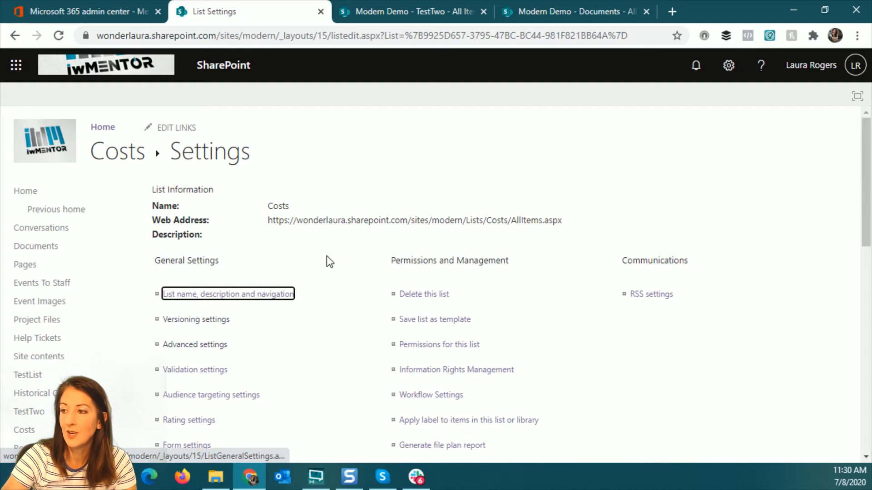
{"action": "scroll", "coordinate": [337, 262], "scroll_direction": "down", "scroll_amount": 6}
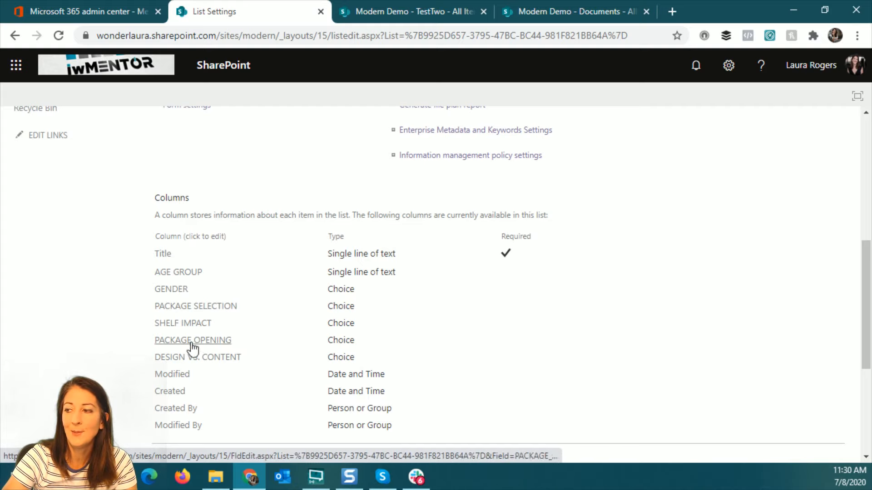
Rename the Costs list's Title column to 'Participant' and return to the list
{"action": "left_click", "coordinate": [162, 255]}
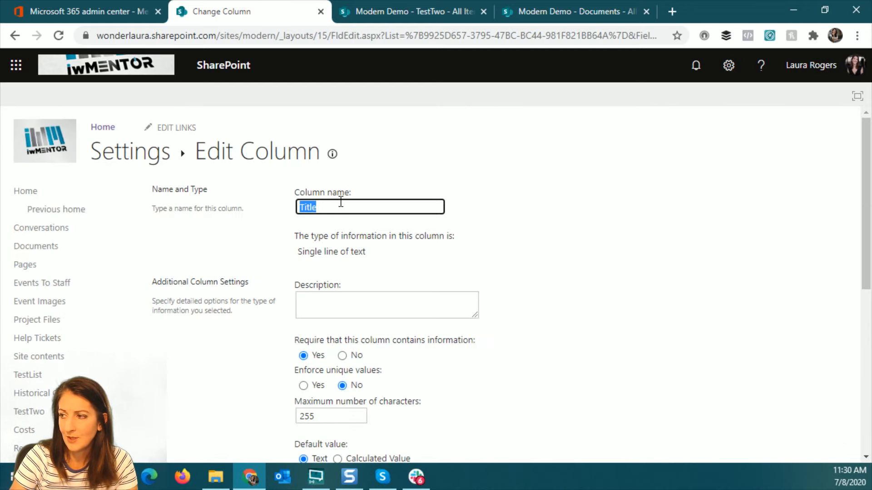
{"action": "type", "text": "W"}
{"action": "key", "text": "BackSpace"}
{"action": "type", "text": "Participant"}
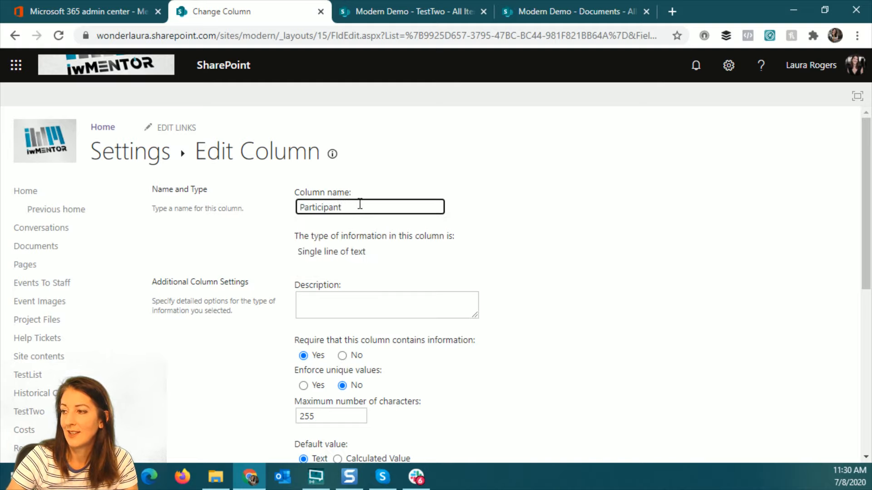
{"action": "scroll", "coordinate": [561, 256], "scroll_direction": "down", "scroll_amount": 7}
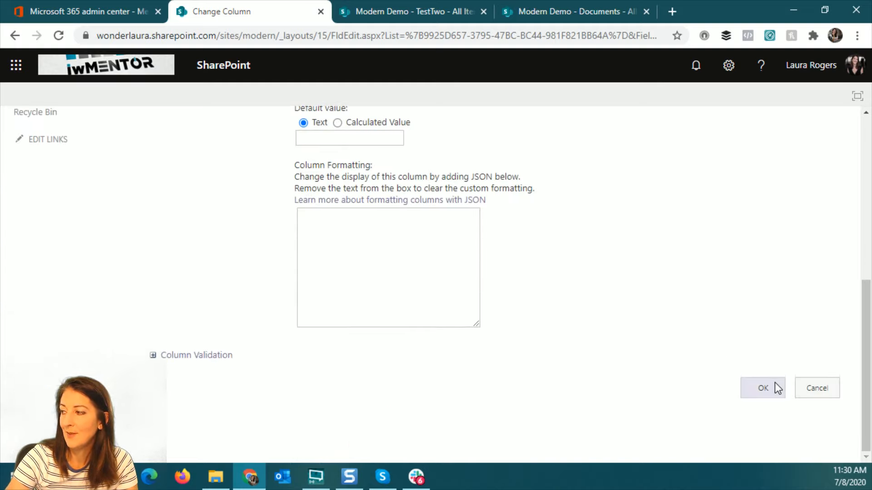
{"action": "left_click", "coordinate": [775, 382]}
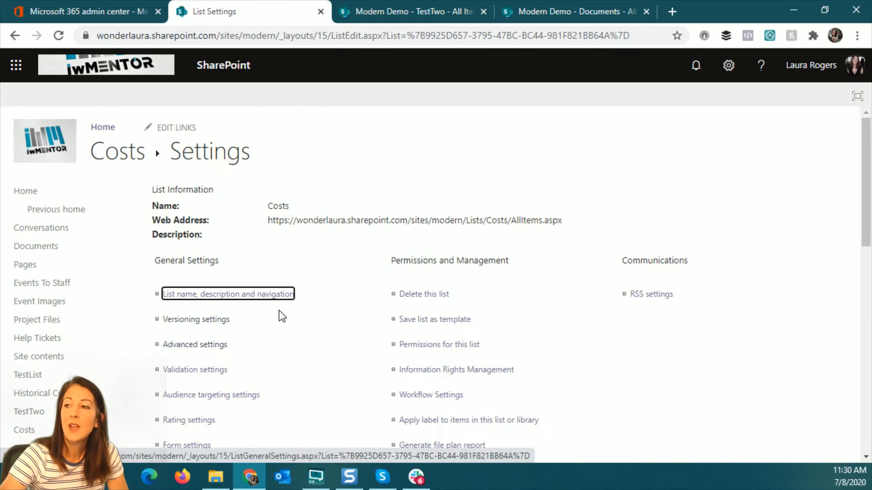
{"action": "left_click", "coordinate": [111, 161]}
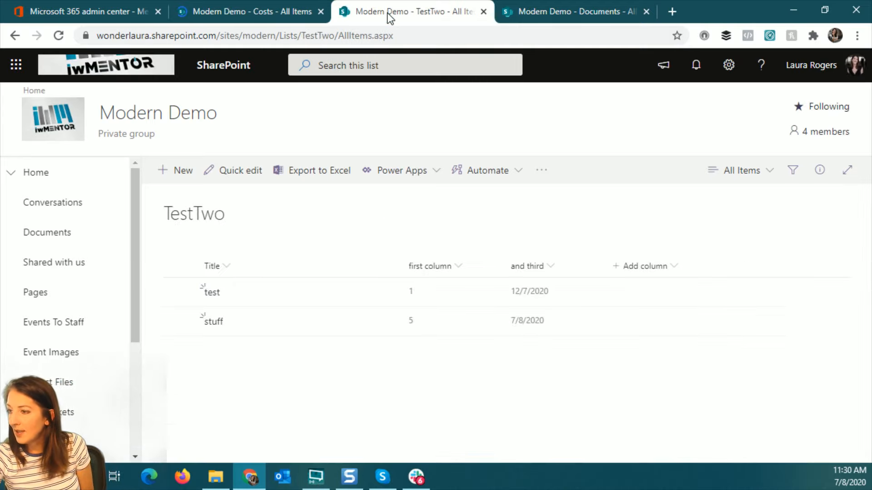
Find Marketing Compensation Report.xlsx in the Documents library and preview it
{"action": "left_click", "coordinate": [569, 14]}
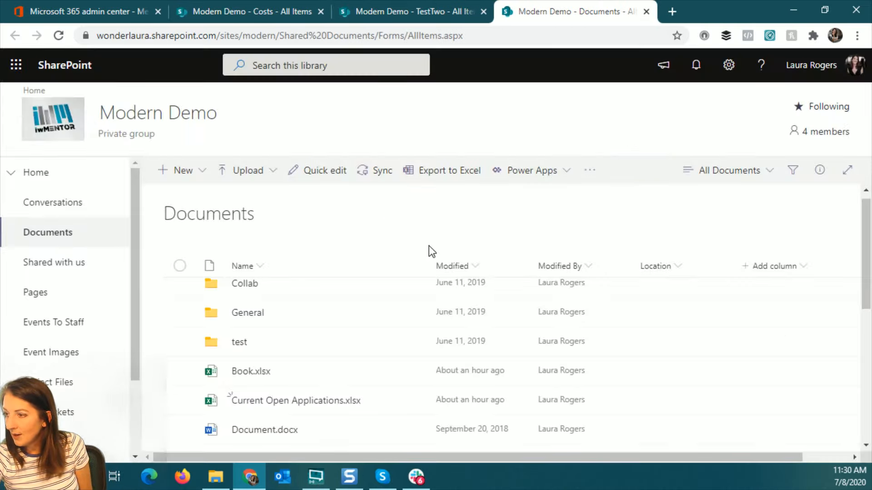
{"action": "scroll", "coordinate": [384, 363], "scroll_direction": "down", "scroll_amount": 2}
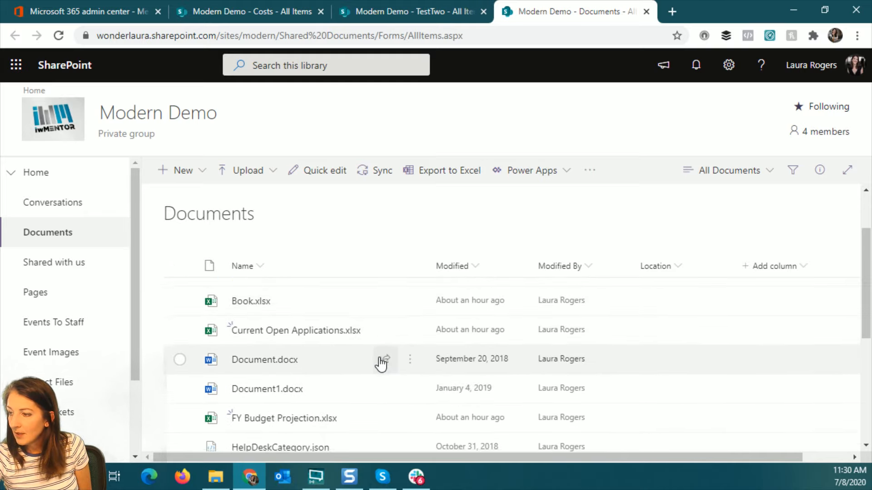
{"action": "scroll", "coordinate": [380, 362], "scroll_direction": "down", "scroll_amount": 2}
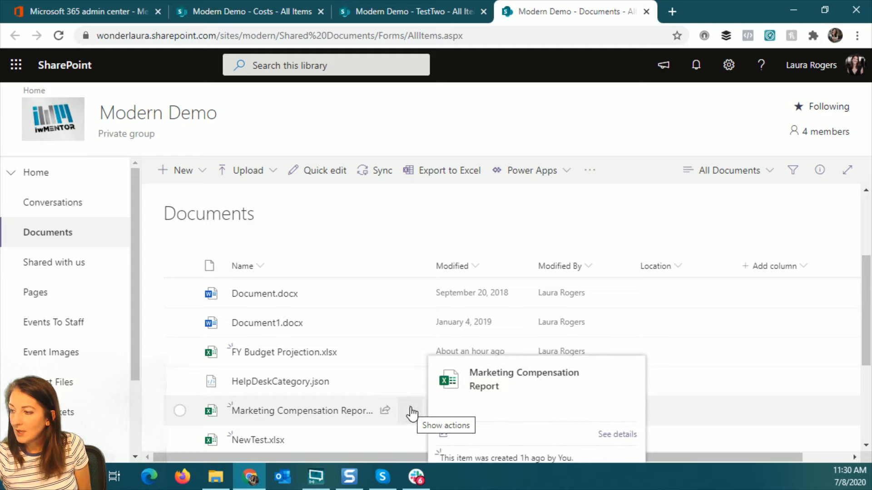
{"action": "left_click", "coordinate": [408, 413]}
{"action": "left_click", "coordinate": [408, 413]}
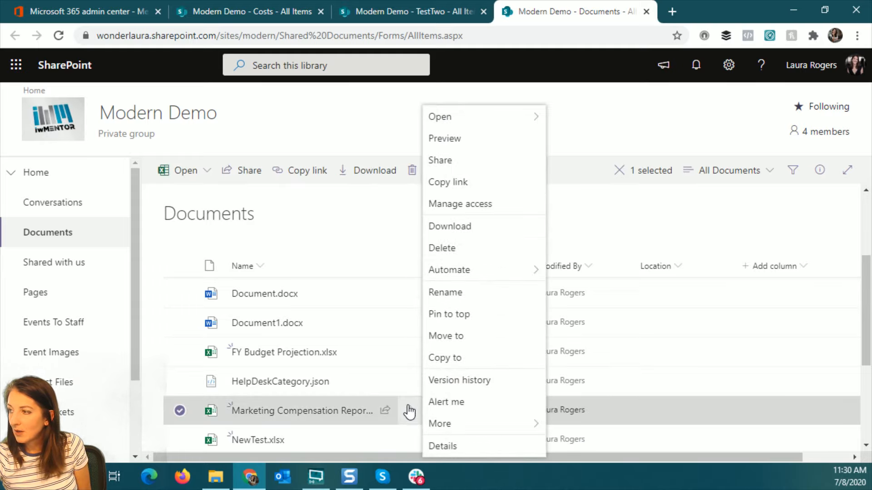
{"action": "left_click", "coordinate": [484, 132]}
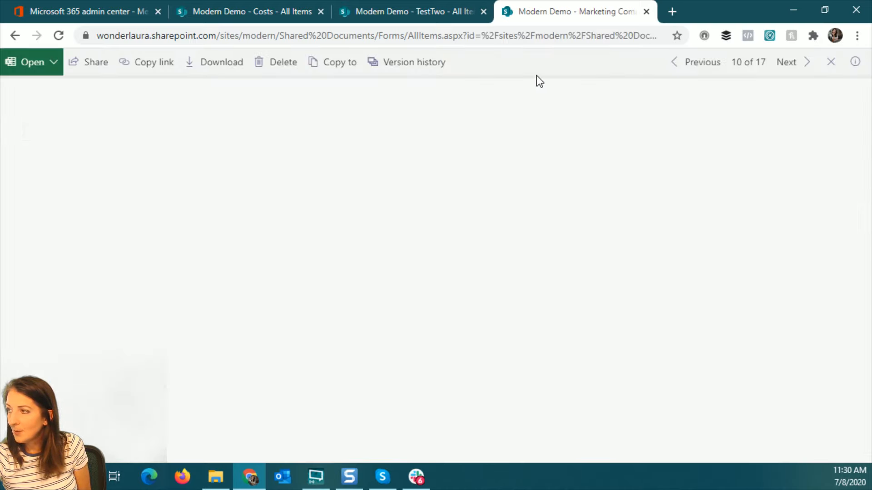
{"action": "left_click", "coordinate": [831, 62]}
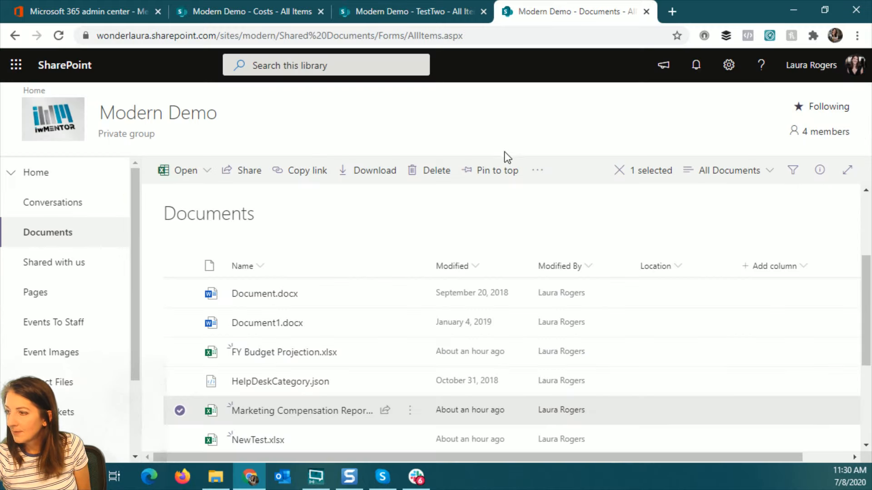
Open Marketing Compensation Report.xlsx in the Excel desktop app
{"action": "left_click", "coordinate": [410, 410]}
{"action": "mouse_move", "coordinate": [505, 129]}
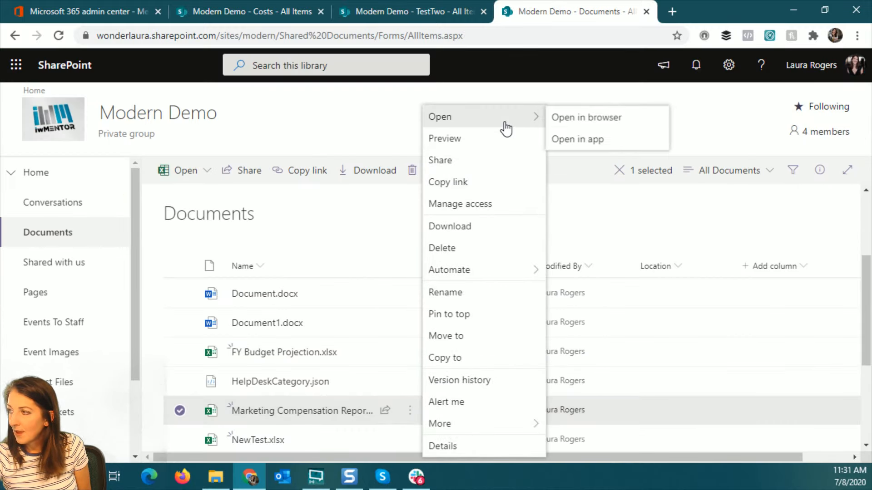
{"action": "left_click", "coordinate": [602, 148]}
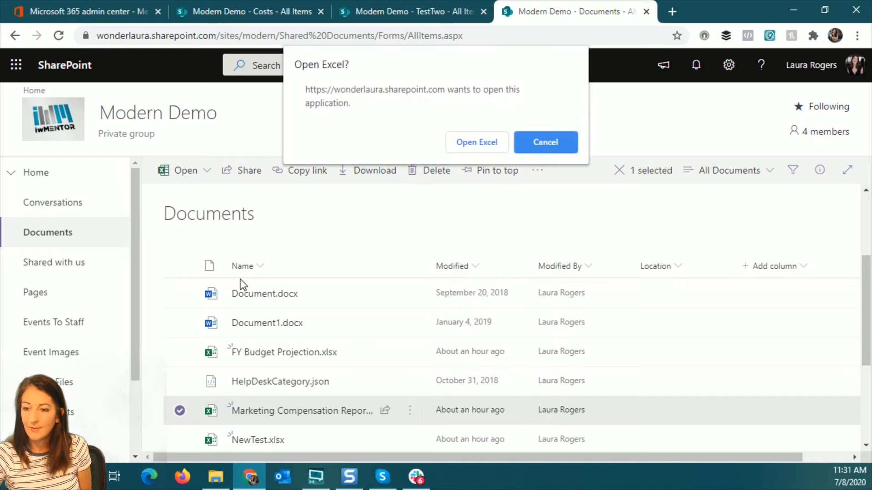
{"action": "left_click", "coordinate": [475, 142]}
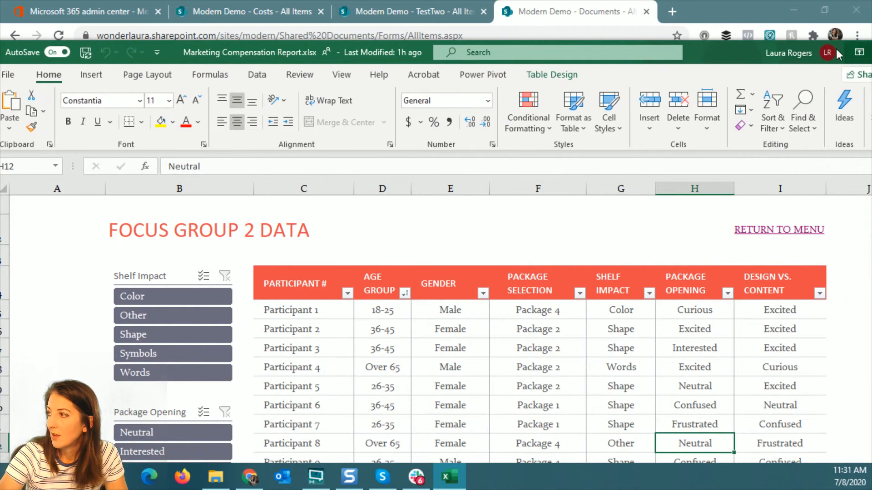
Copy Participant 14's row C18:I18 from the Focus Group Data table and go back to the browser
{"action": "double_click", "coordinate": [720, 47]}
{"action": "scroll", "coordinate": [524, 356], "scroll_direction": "down", "scroll_amount": 2}
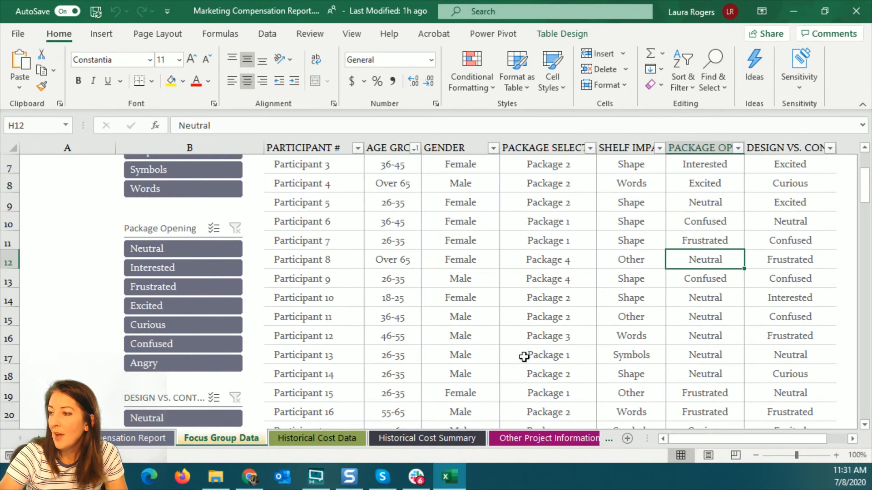
{"action": "scroll", "coordinate": [524, 356], "scroll_direction": "down", "scroll_amount": 2}
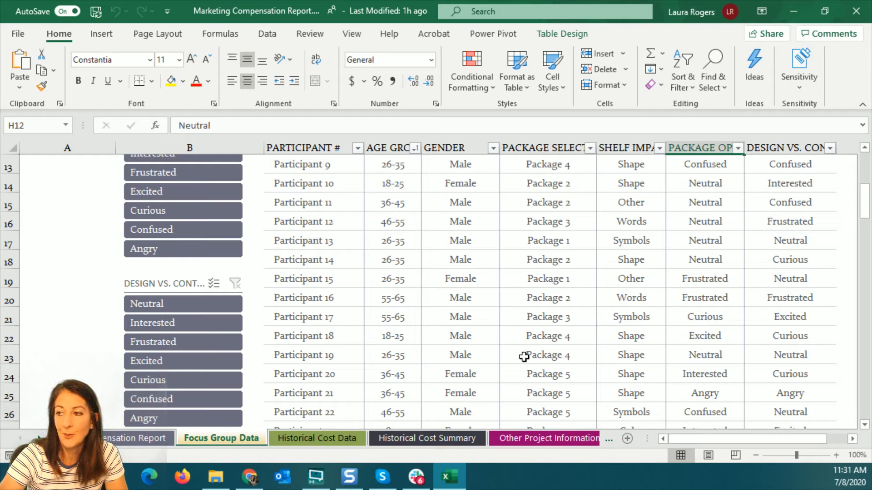
{"action": "left_click", "coordinate": [312, 437]}
{"action": "left_click", "coordinate": [211, 438]}
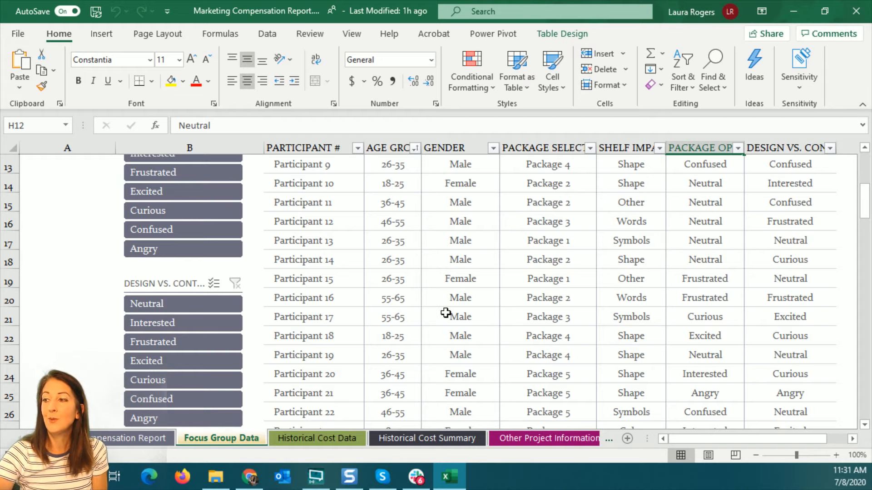
{"action": "left_click_drag", "start_coordinate": [298, 279], "coordinate": [769, 272]}
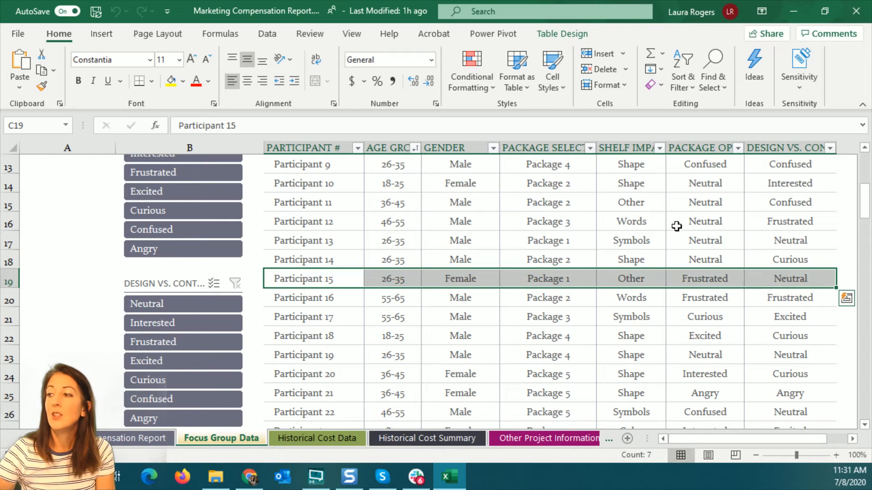
{"action": "left_click_drag", "start_coordinate": [313, 260], "coordinate": [778, 261]}
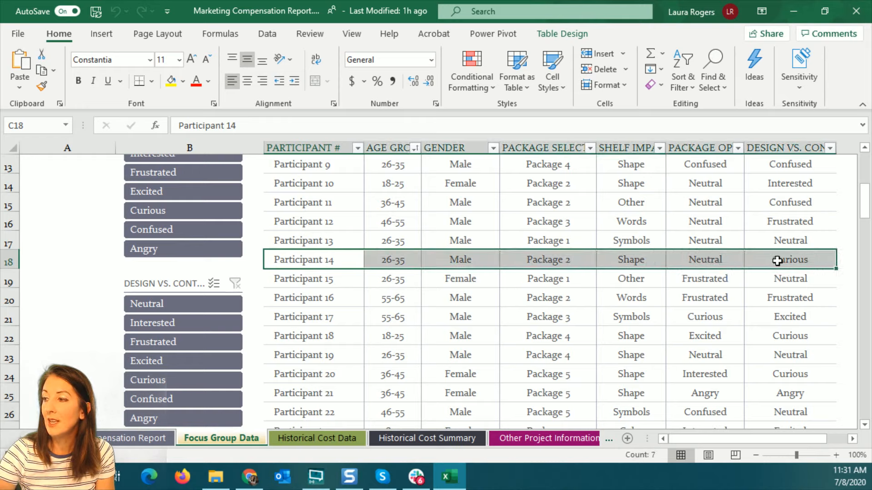
{"action": "key", "text": "ctrl+c"}
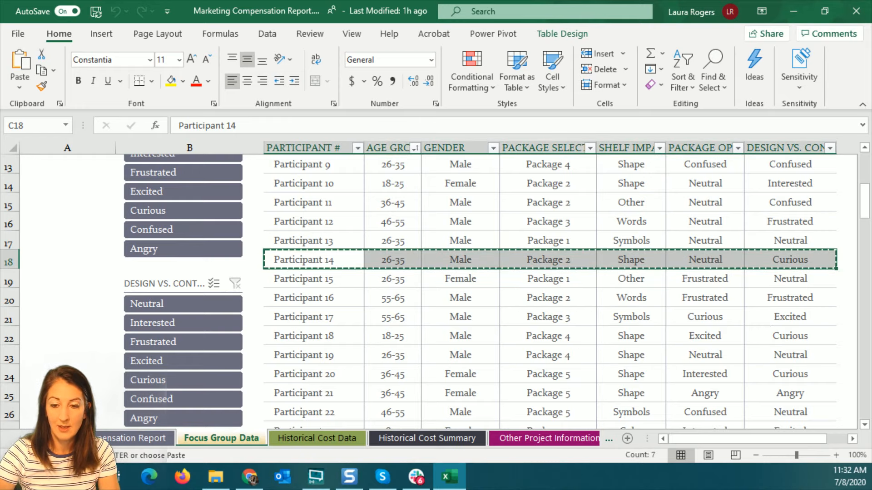
{"action": "key", "text": "alt+Tab"}
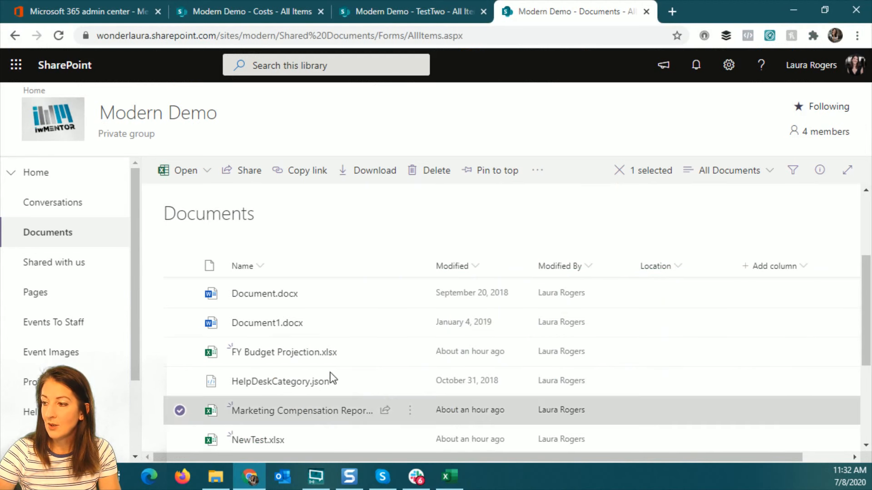
Open the Costs list in Quick edit grid view
{"action": "scroll", "coordinate": [53, 369], "scroll_direction": "down", "scroll_amount": 2}
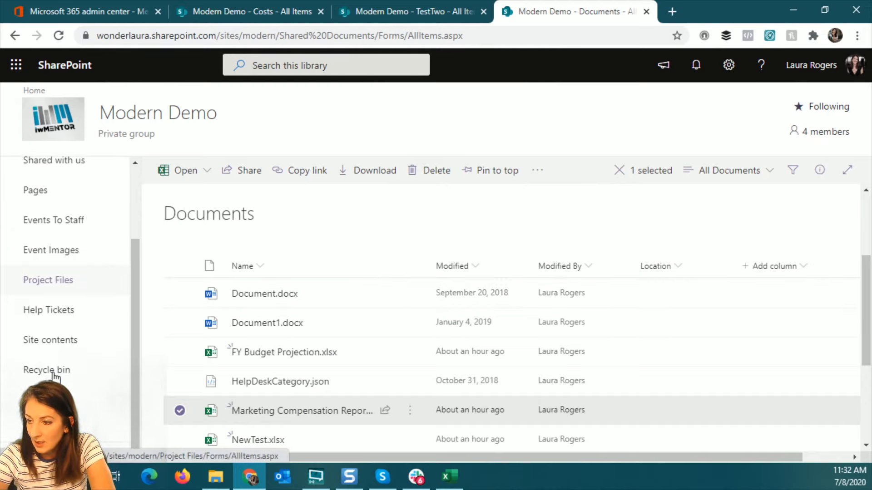
{"action": "left_click", "coordinate": [408, 10]}
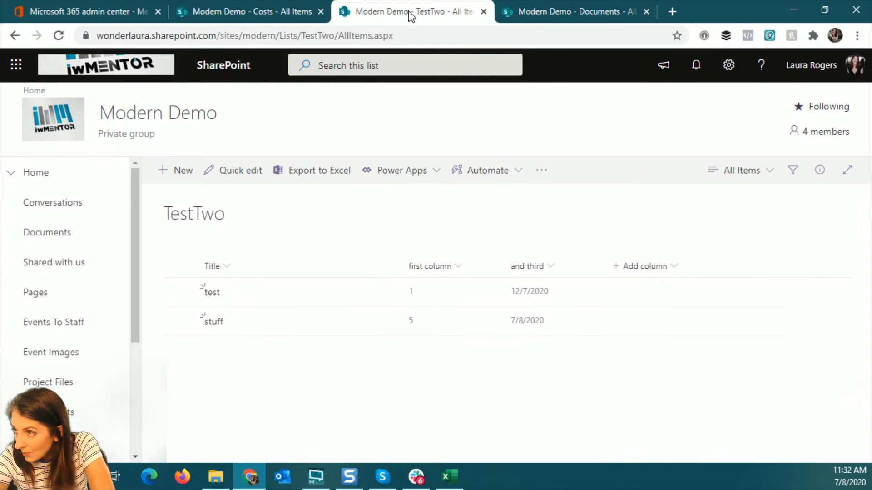
{"action": "left_click", "coordinate": [257, 13]}
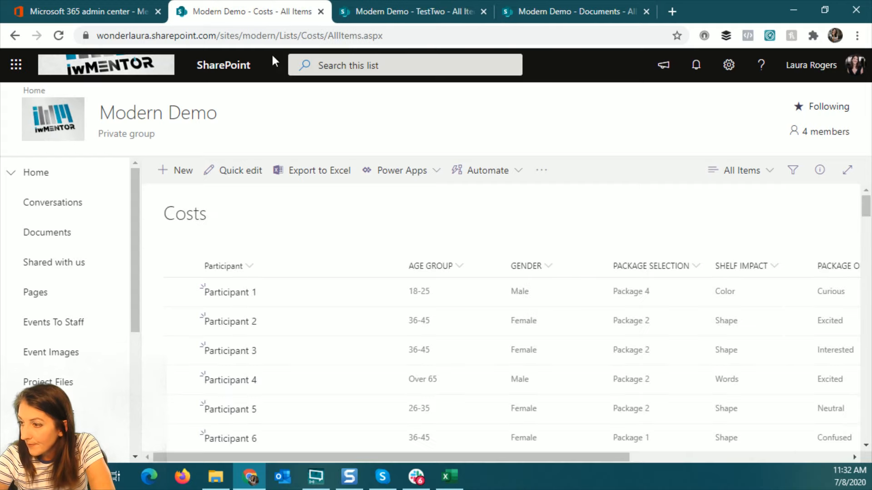
{"action": "left_click", "coordinate": [239, 171]}
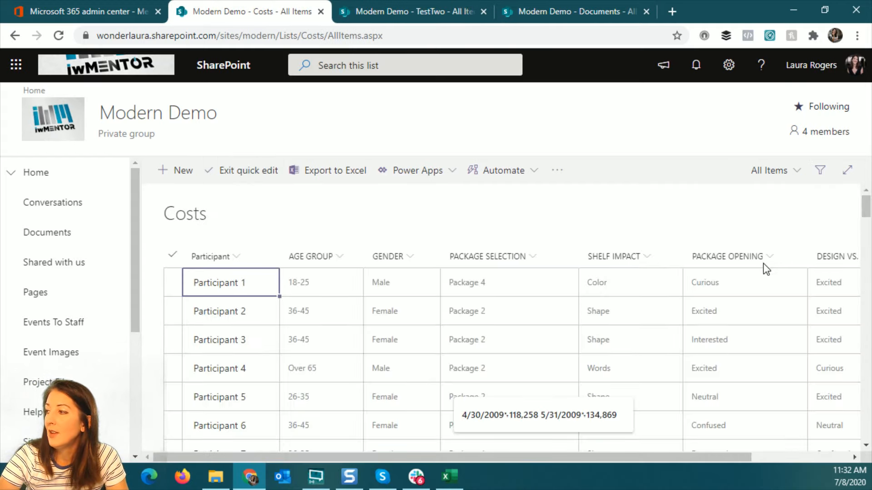
{"action": "scroll", "coordinate": [763, 277], "scroll_direction": "down", "scroll_amount": 5}
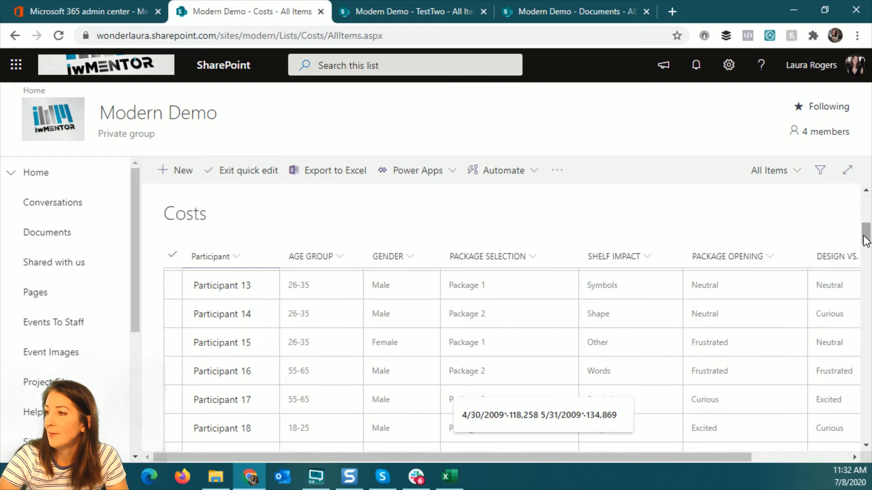
{"action": "left_click", "coordinate": [171, 170]}
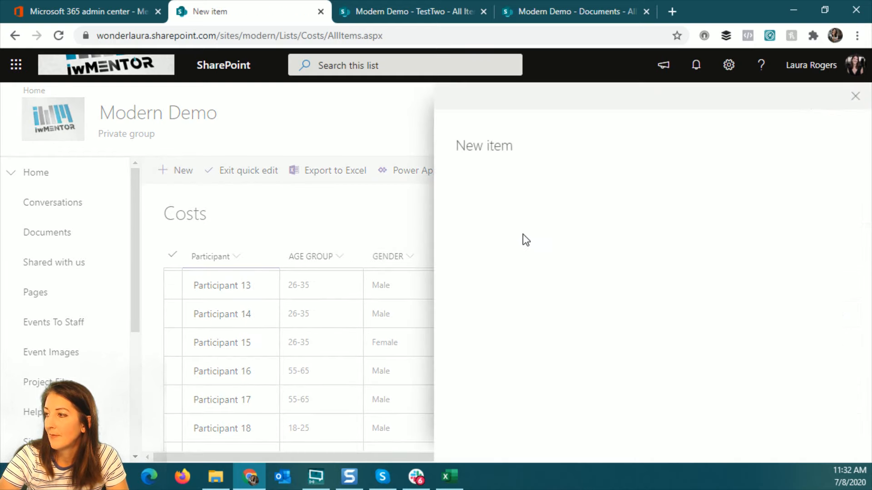
{"action": "left_click", "coordinate": [843, 96]}
Add Participant 14's row in the grid's empty last row, then return to Excel
{"action": "scroll", "coordinate": [525, 220], "scroll_direction": "down", "scroll_amount": 5}
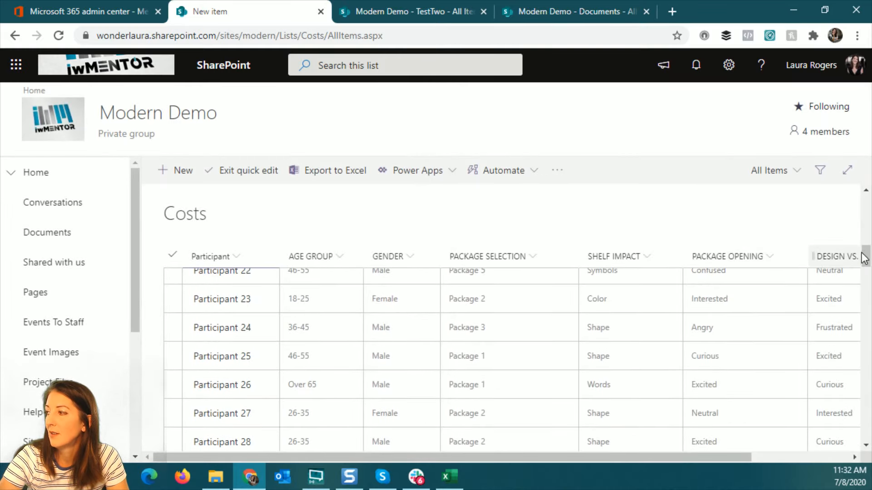
{"action": "left_click_drag", "start_coordinate": [864, 258], "coordinate": [864, 427]}
{"action": "left_click", "coordinate": [225, 412]}
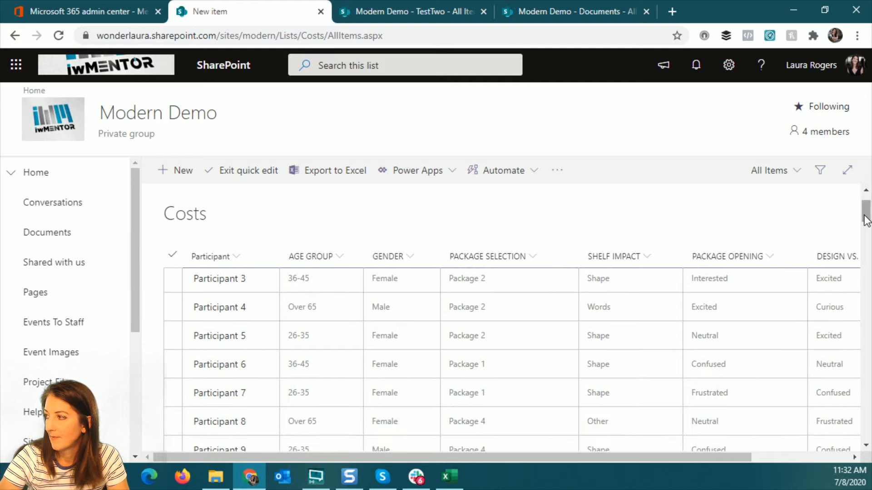
{"action": "left_click_drag", "start_coordinate": [866, 210], "coordinate": [866, 441]}
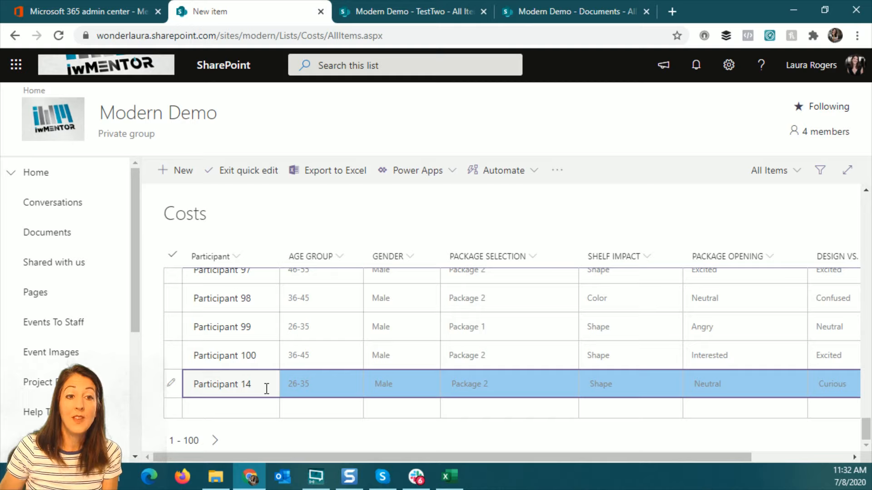
{"action": "left_click", "coordinate": [233, 411]}
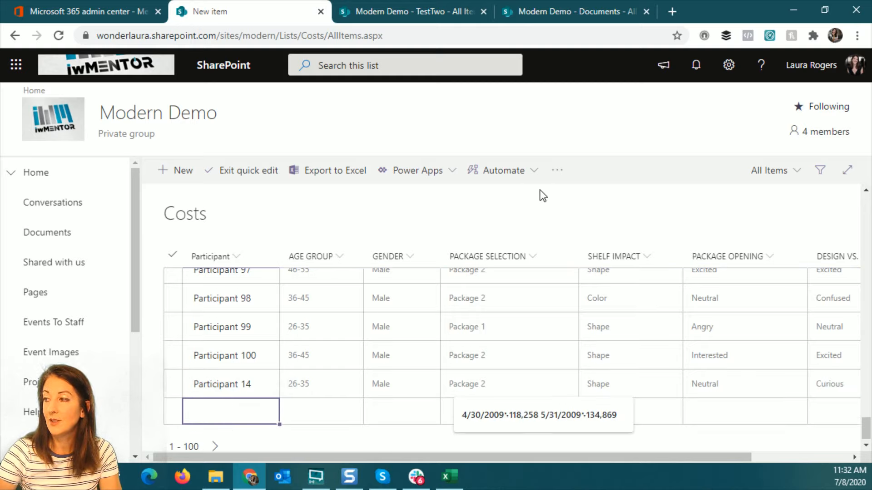
{"action": "key", "text": "alt+Tab"}
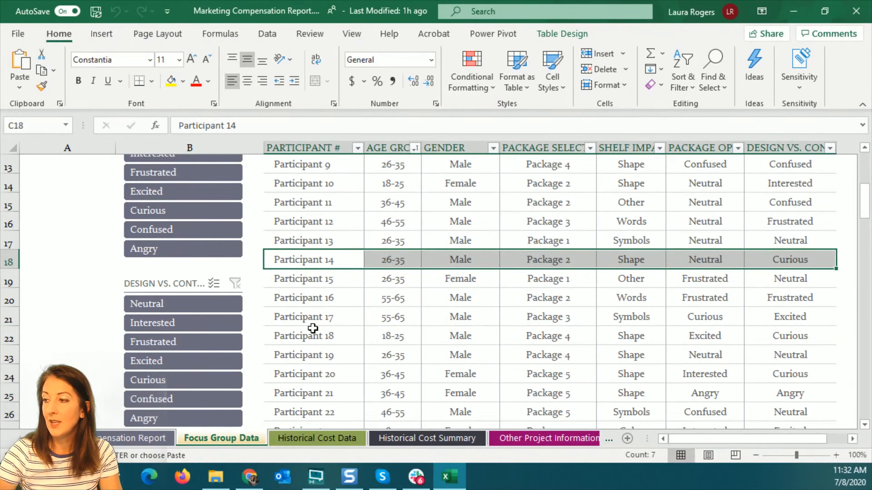
Copy the Excel rows for Participants 17 through 21
{"action": "left_click_drag", "start_coordinate": [312, 322], "coordinate": [788, 395]}
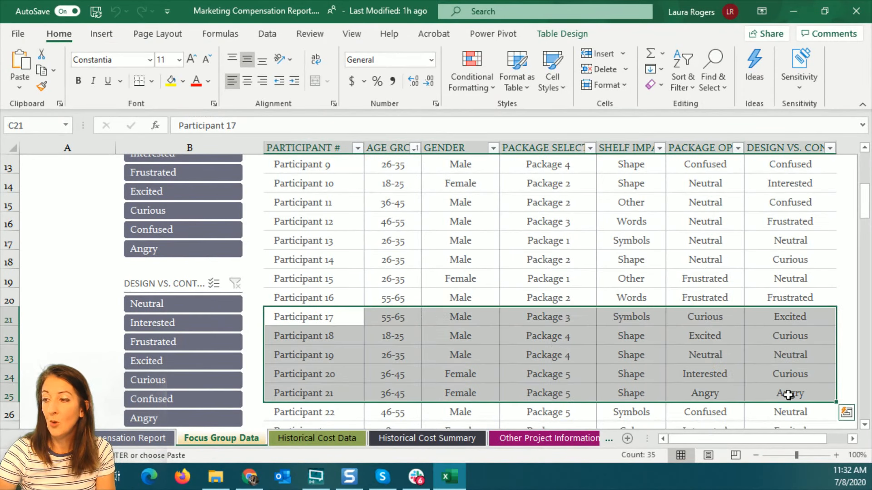
{"action": "key", "text": "ctrl+c"}
{"action": "key", "text": "alt+Tab"}
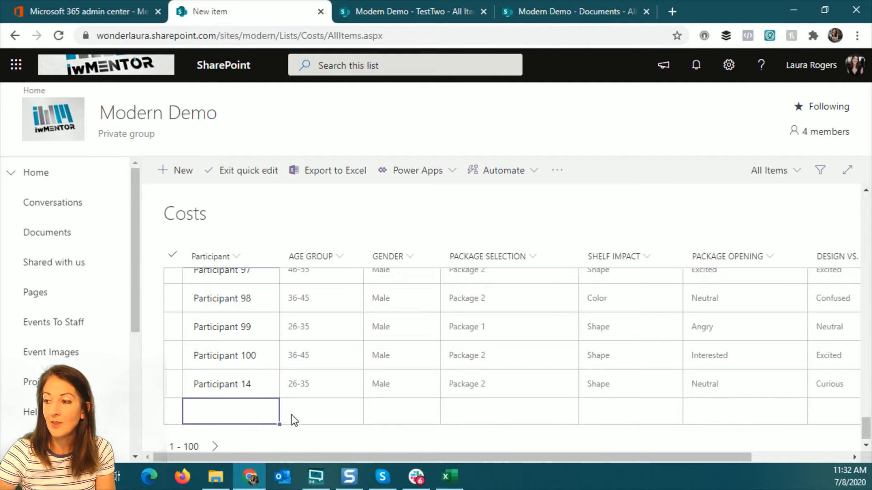
Paste those rows into the Costs grid's empty Participant cell and exit Quick edit
{"action": "left_click", "coordinate": [294, 416]}
{"action": "left_click", "coordinate": [235, 415]}
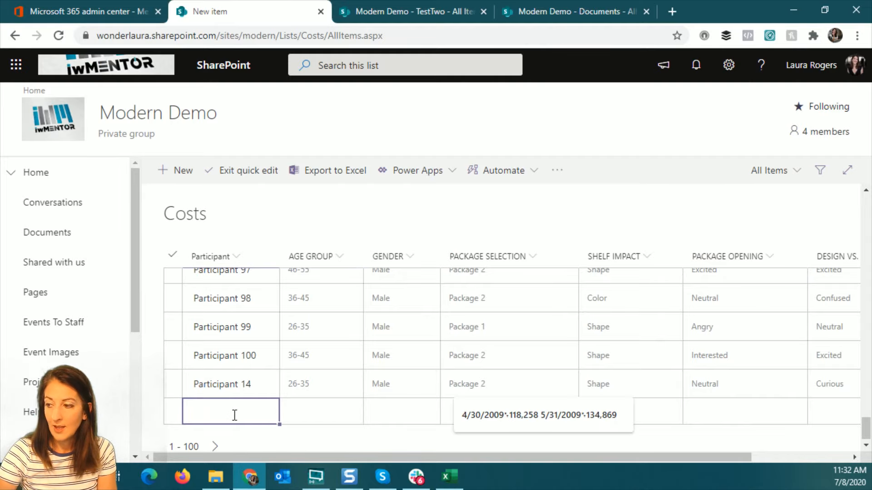
{"action": "scroll", "coordinate": [376, 389], "scroll_direction": "down", "scroll_amount": 15}
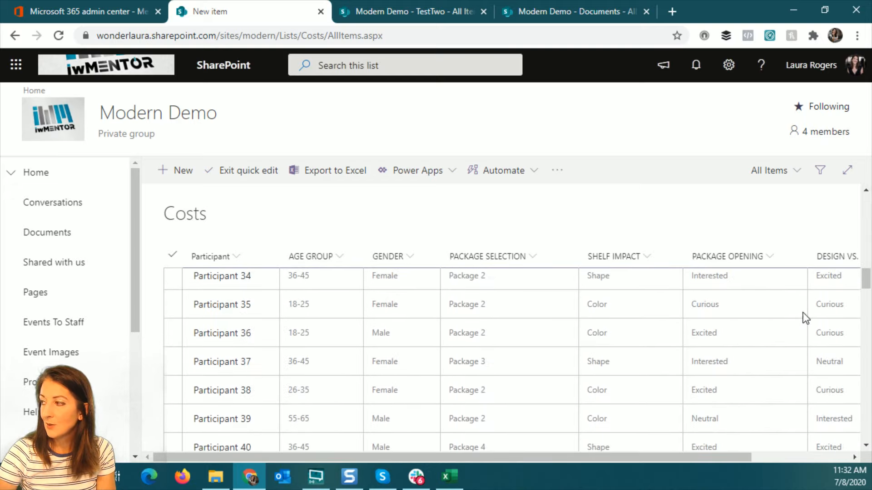
{"action": "scroll", "coordinate": [805, 318], "scroll_direction": "down", "scroll_amount": 20}
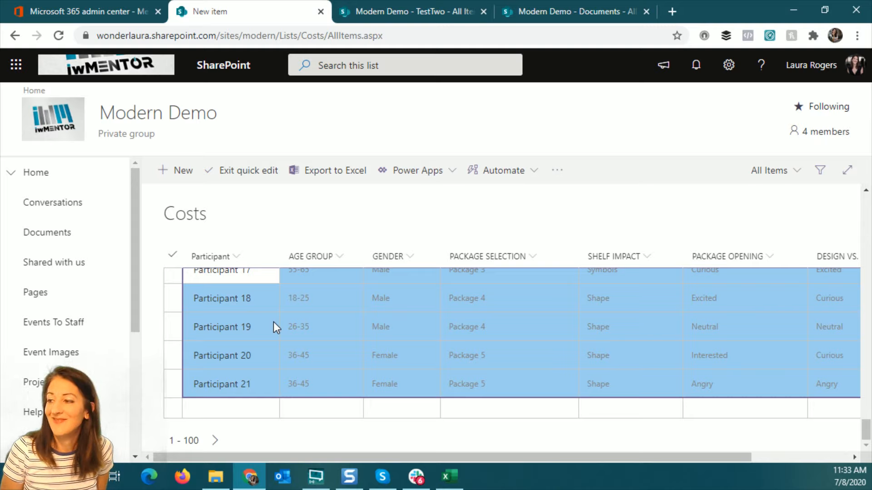
{"action": "left_click", "coordinate": [245, 171]}
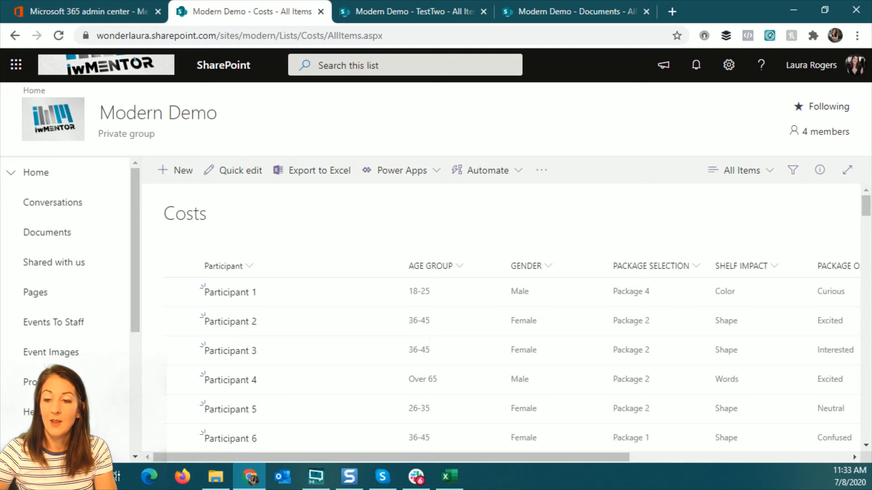
{"action": "key", "text": "alt+Tab"}
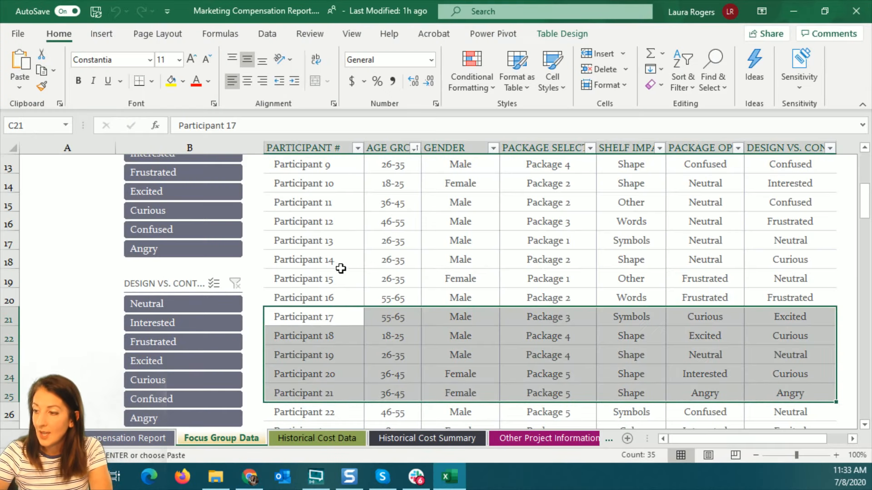
Open PerformanceMetrics.xlsx from the Documents library and hand it off to desktop Excel
{"action": "key", "text": "alt+Tab"}
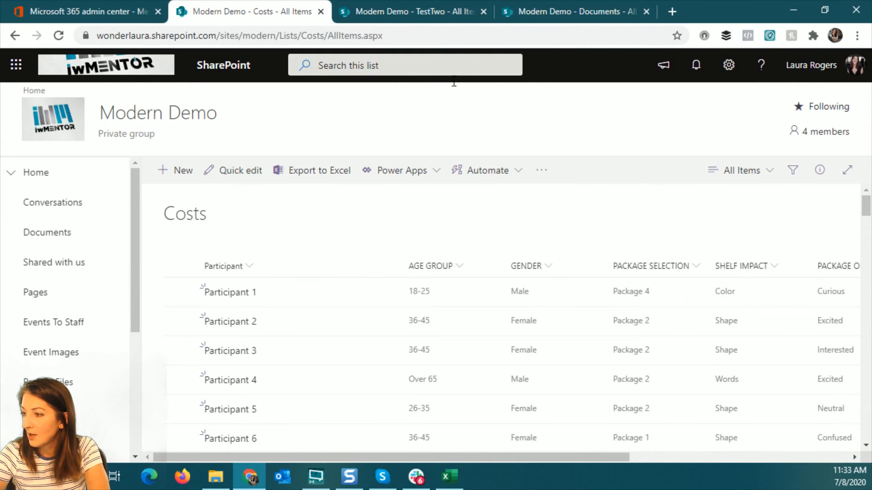
{"action": "scroll", "coordinate": [345, 311], "scroll_direction": "down", "scroll_amount": 5}
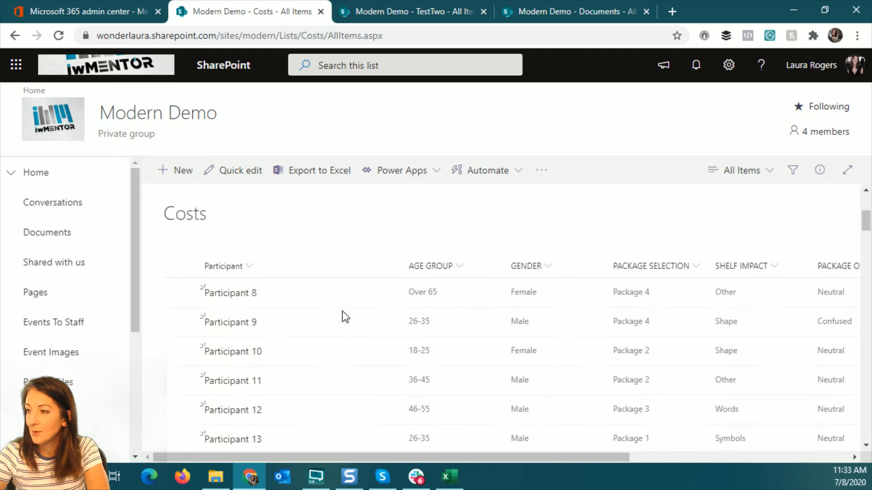
{"action": "left_click", "coordinate": [565, 13]}
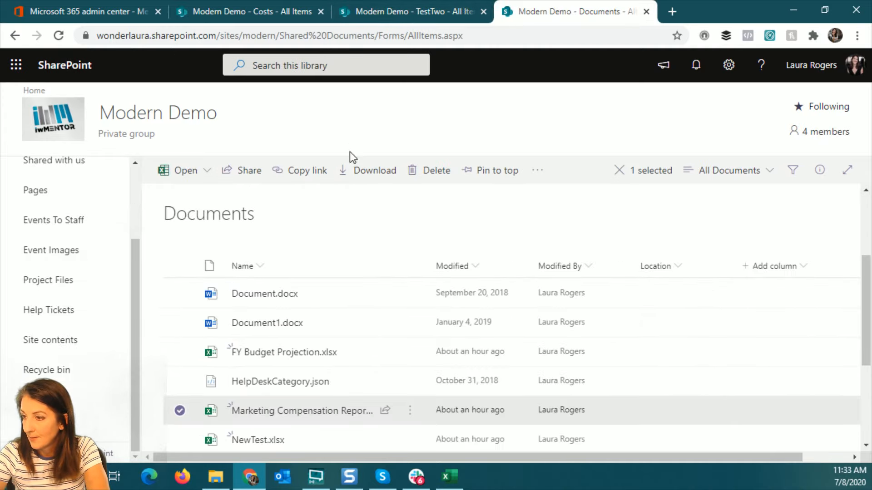
{"action": "scroll", "coordinate": [414, 309], "scroll_direction": "down", "scroll_amount": 2}
{"action": "left_click", "coordinate": [320, 402]}
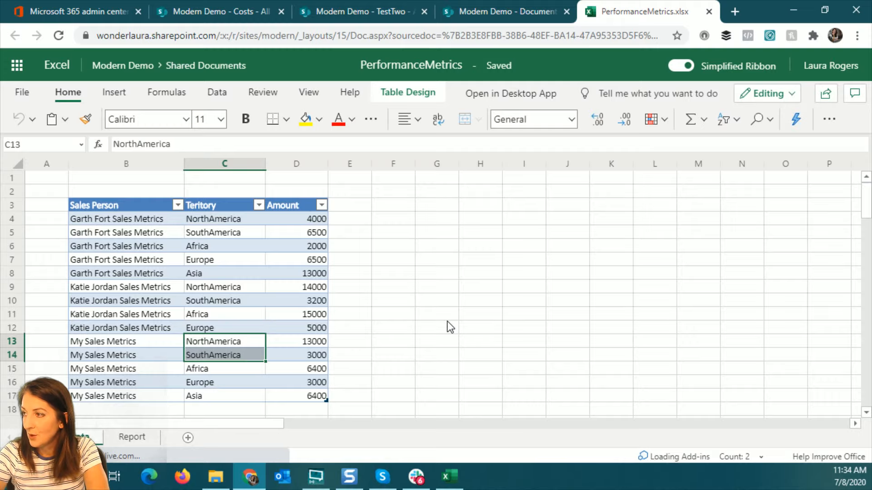
{"action": "left_click", "coordinate": [512, 100]}
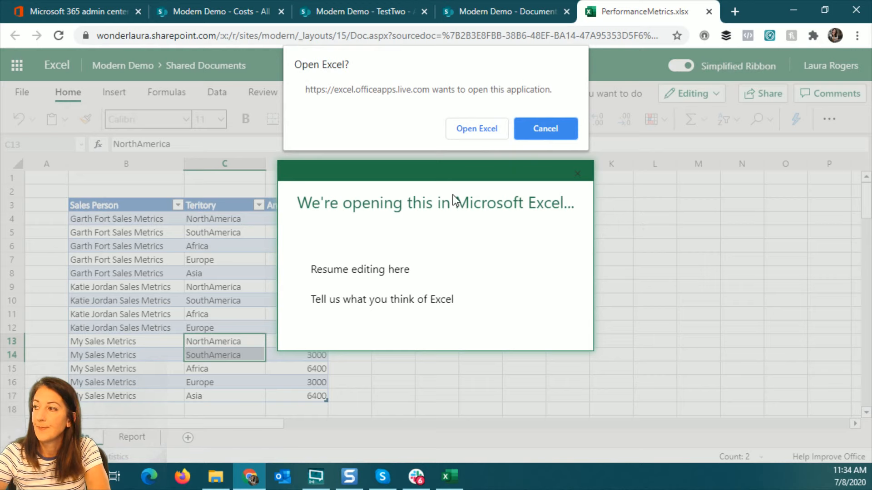
Let desktop Excel open the workbook and inspect the Report sheet's region labels and sums
{"action": "left_click", "coordinate": [485, 128]}
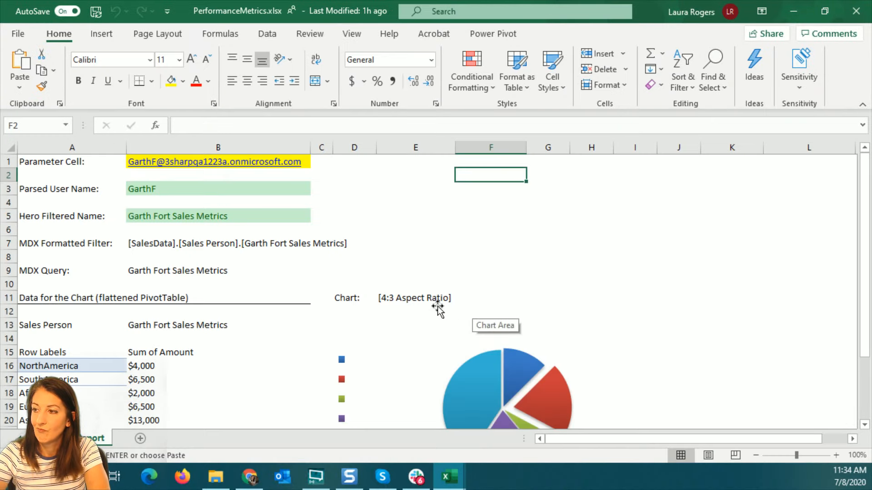
{"action": "scroll", "coordinate": [383, 307], "scroll_direction": "down", "scroll_amount": 2}
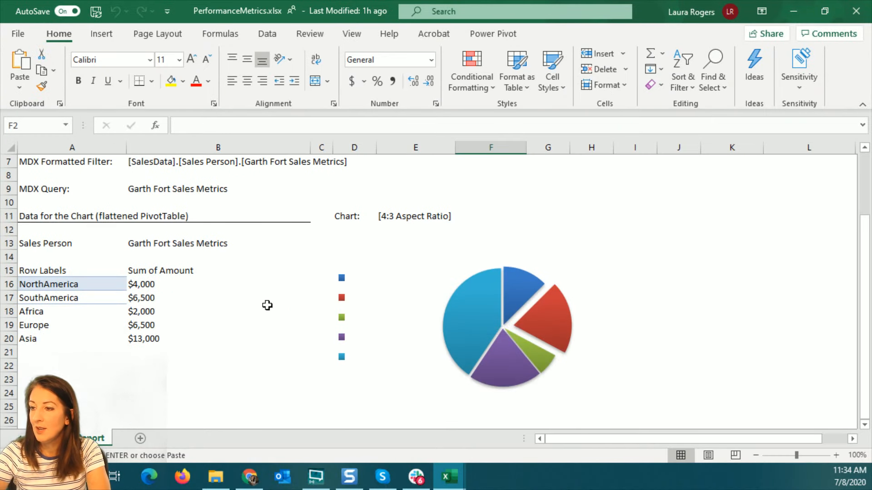
{"action": "left_click", "coordinate": [21, 270]}
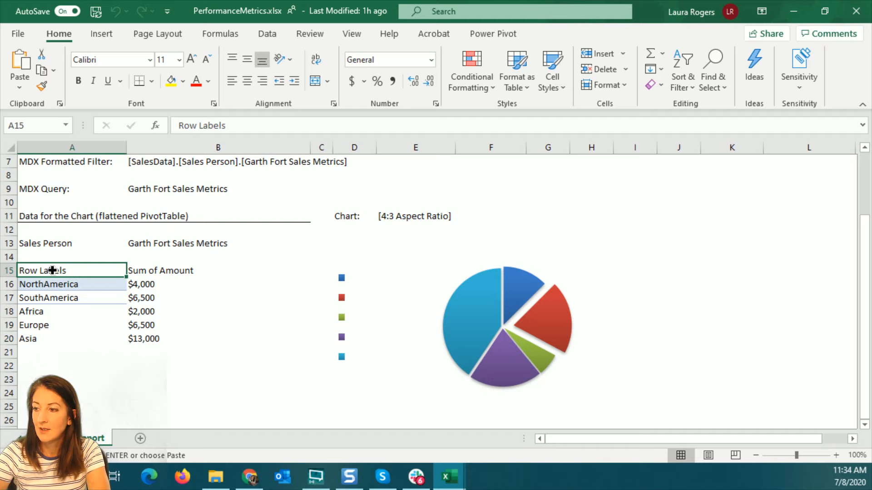
{"action": "left_click_drag", "start_coordinate": [58, 271], "coordinate": [197, 340]}
{"action": "left_click", "coordinate": [106, 324]}
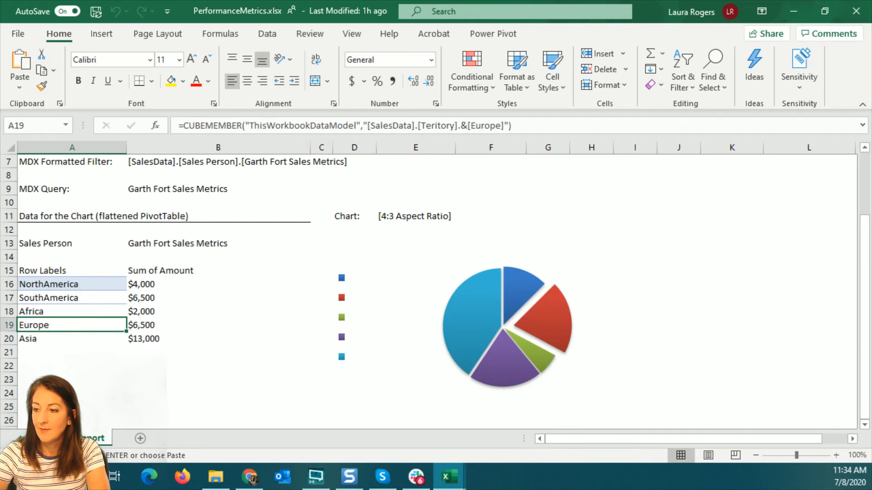
Review the Sales Person, Territory and Amount sales table on its sheet
{"action": "left_click", "coordinate": [57, 438]}
{"action": "left_click", "coordinate": [102, 183]}
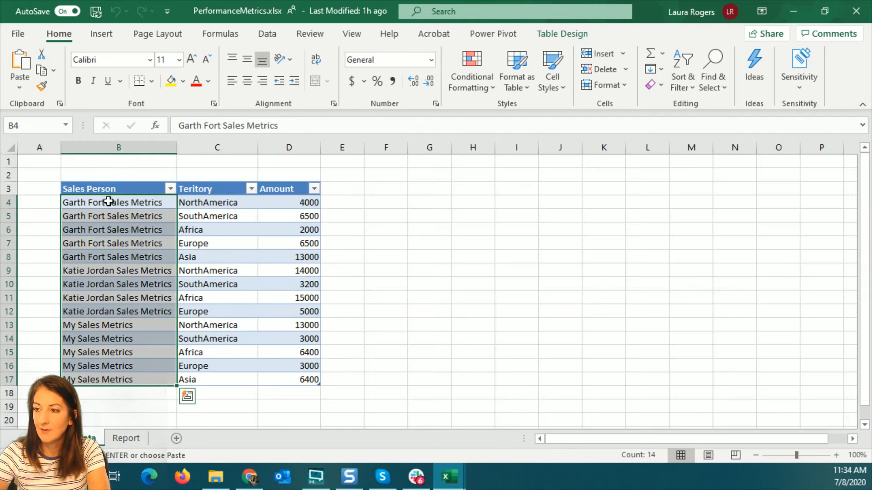
{"action": "left_click", "coordinate": [406, 270]}
{"action": "left_click", "coordinate": [470, 188]}
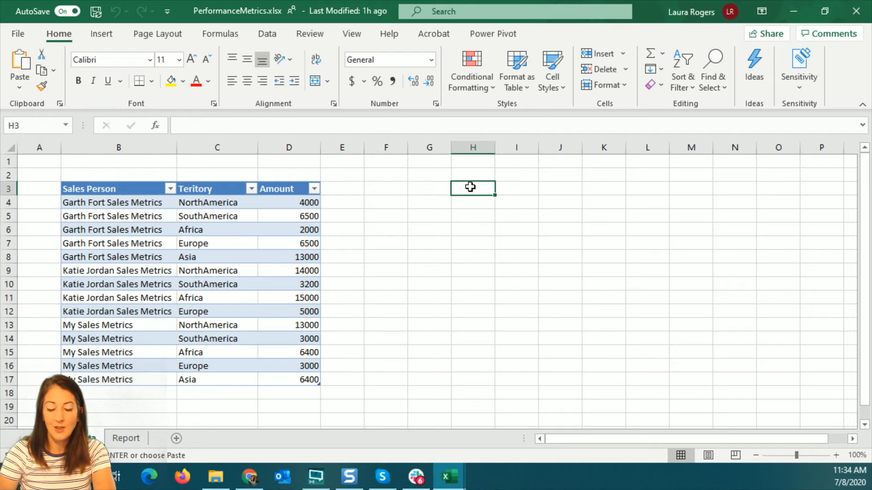
{"action": "left_click_drag", "start_coordinate": [120, 191], "coordinate": [299, 378]}
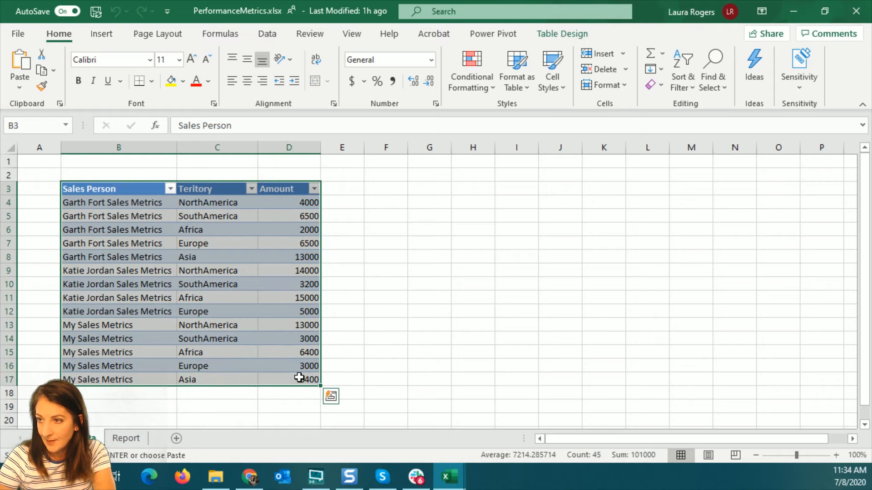
Check the SalesPerson and SalesData named ranges, then insert a new blank Sheet1
{"action": "left_click", "coordinate": [66, 126]}
{"action": "left_click", "coordinate": [52, 139]}
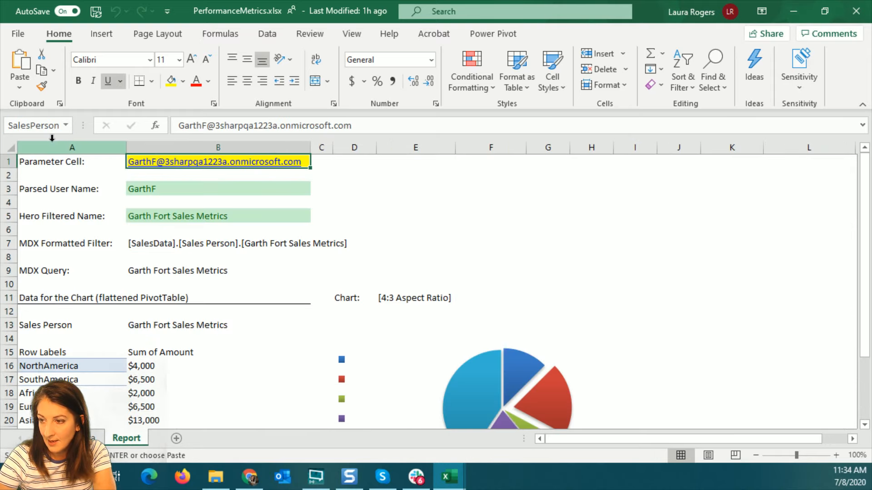
{"action": "left_click", "coordinate": [65, 125]}
{"action": "left_click", "coordinate": [45, 156]}
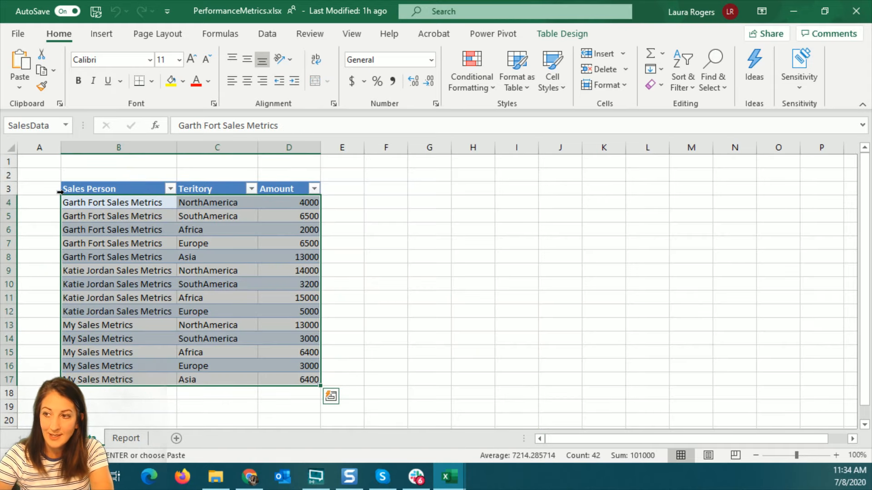
{"action": "left_click", "coordinate": [102, 183]}
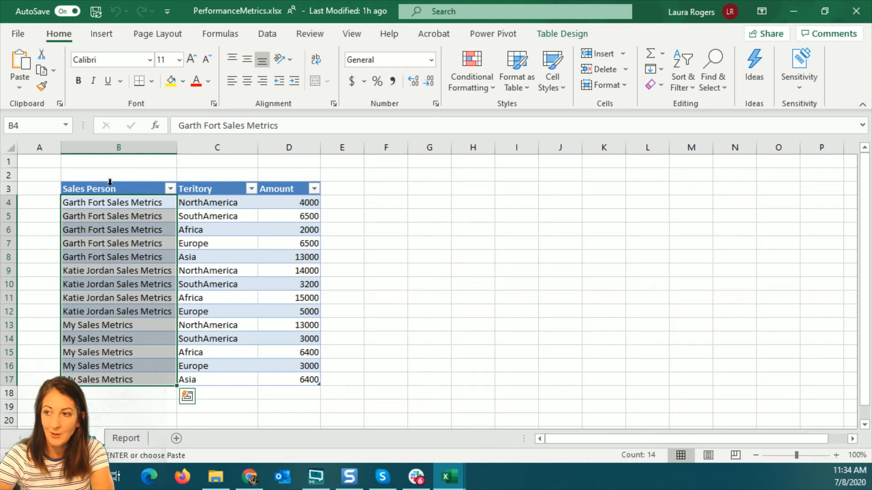
{"action": "left_click", "coordinate": [352, 203]}
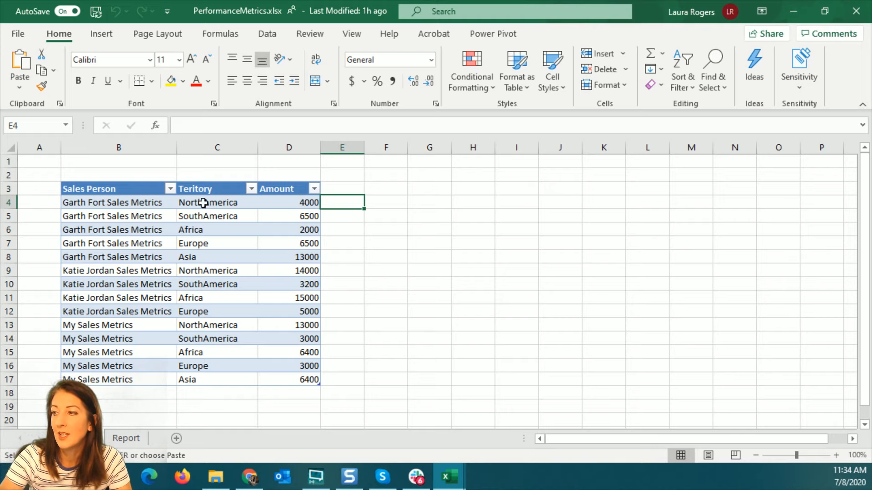
{"action": "left_click", "coordinate": [435, 203]}
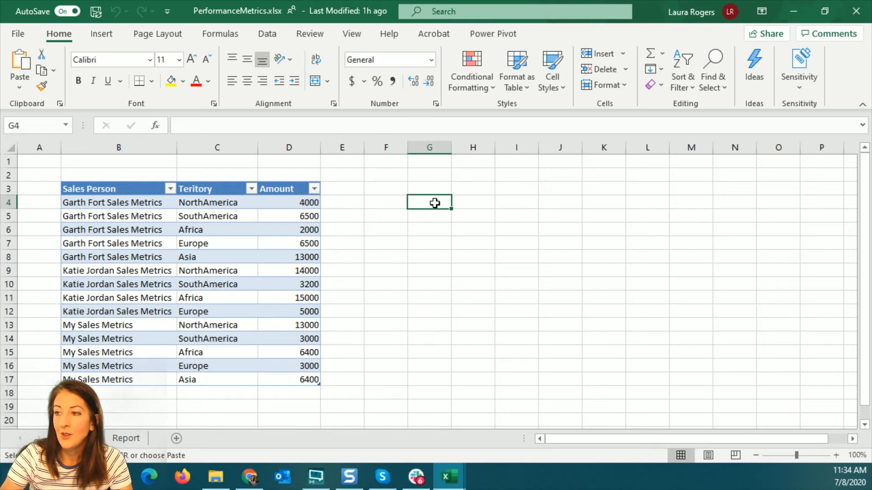
{"action": "left_click", "coordinate": [428, 162]}
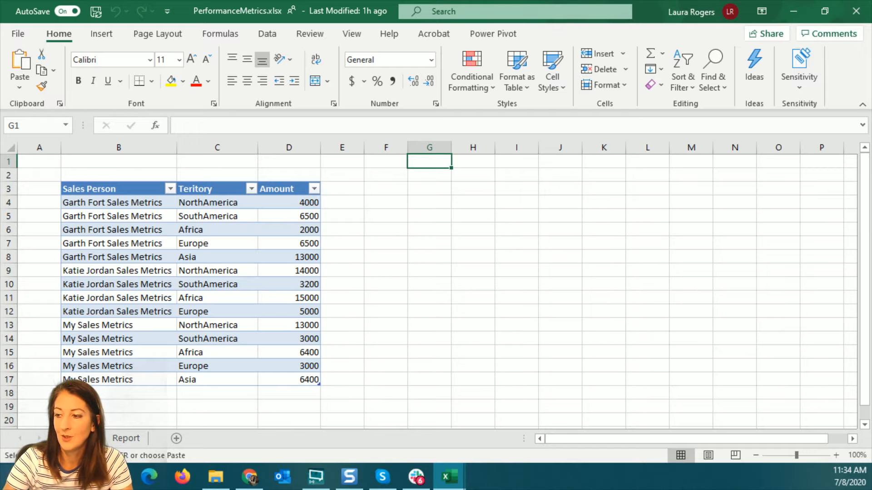
{"action": "left_click", "coordinate": [176, 439]}
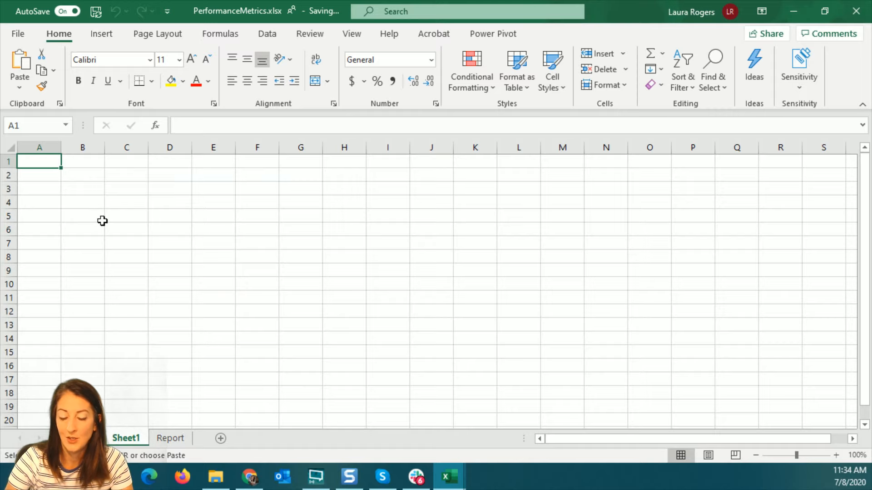
Type the headers First, Second, Date, Amount and Person into A1 through E1
{"action": "type", "text": "First"}
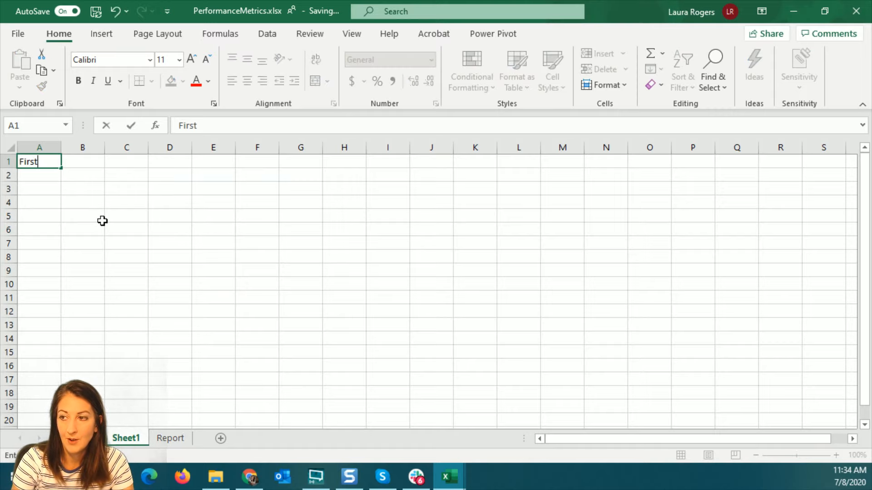
{"action": "key", "text": "Tab"}
{"action": "type", "text": "Second"}
{"action": "key", "text": "Tab"}
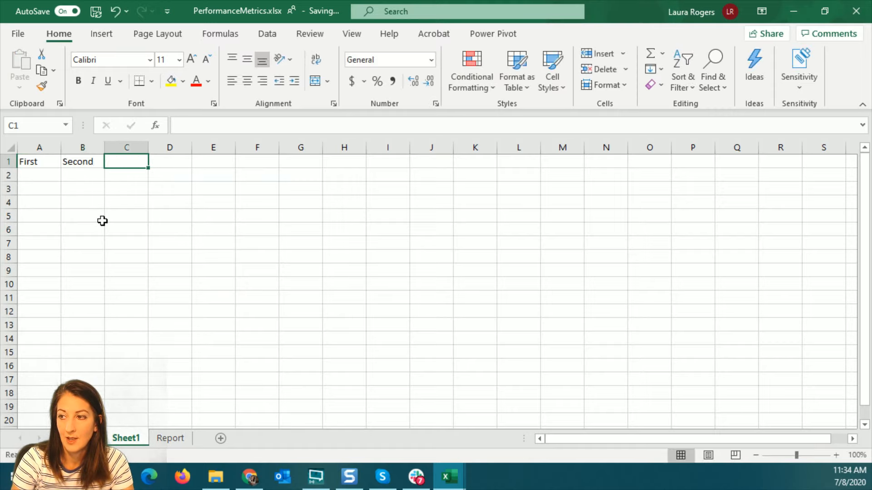
{"action": "type", "text": "Date"}
{"action": "key", "text": "Tab"}
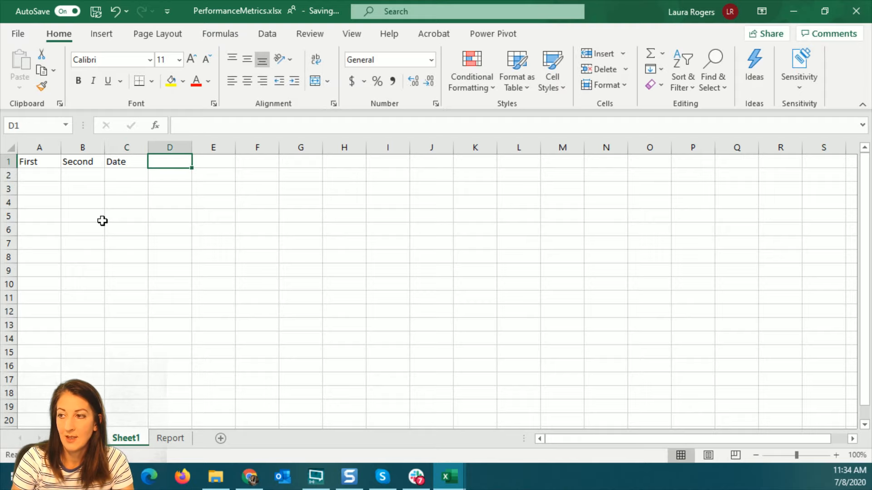
{"action": "type", "text": "Amount"}
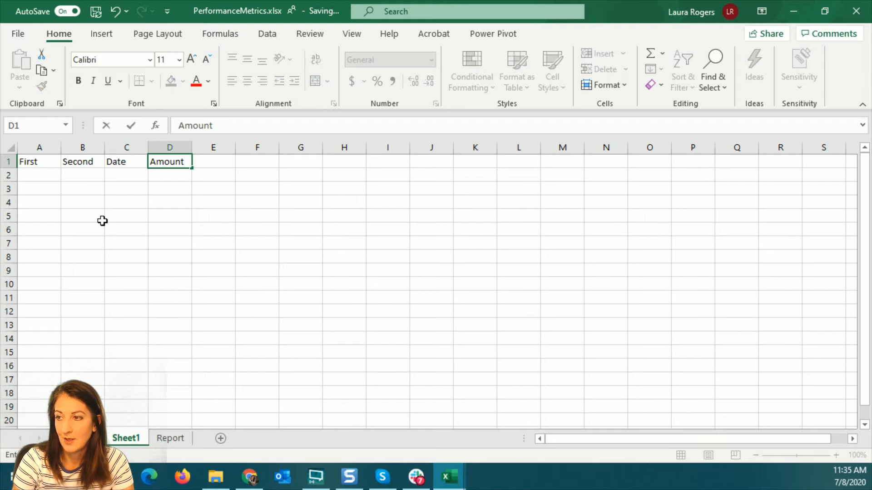
{"action": "key", "text": "Tab"}
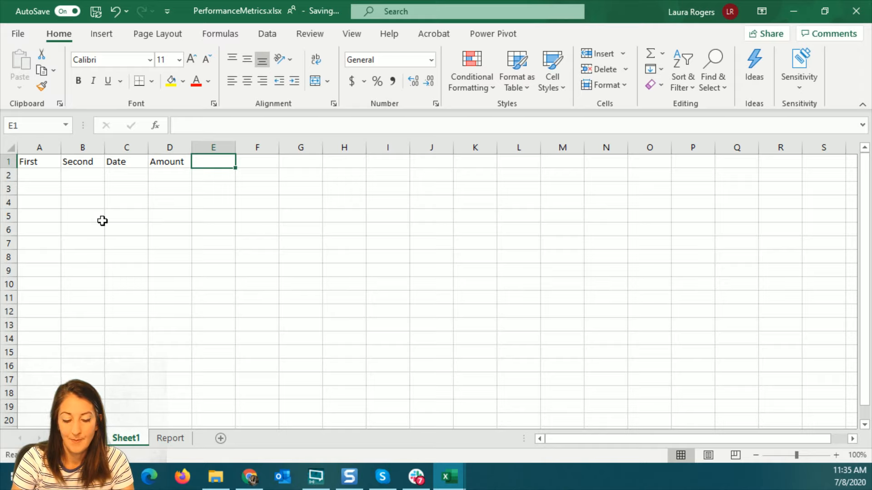
{"action": "type", "text": "Person"}
{"action": "key", "text": "Return"}
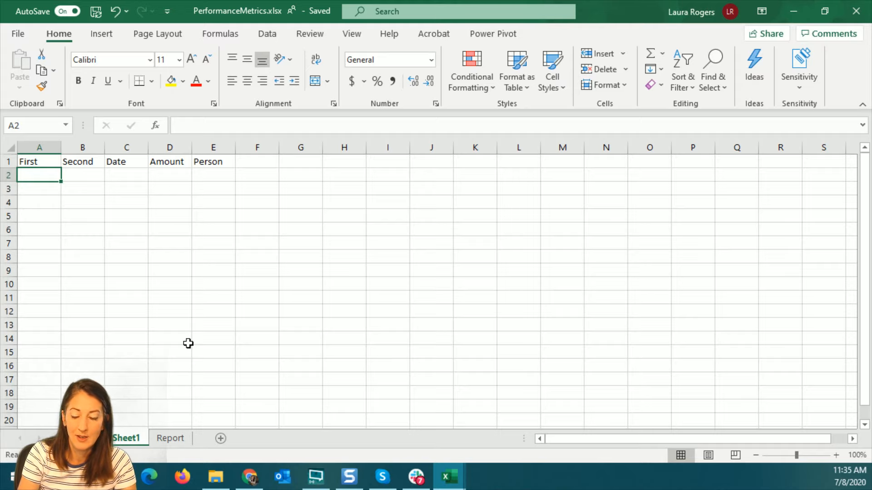
Fill row 2 with stuff, more, 4/5, 456 and an e-mail address as plain text
{"action": "type", "text": "stuff"}
{"action": "key", "text": "Tab"}
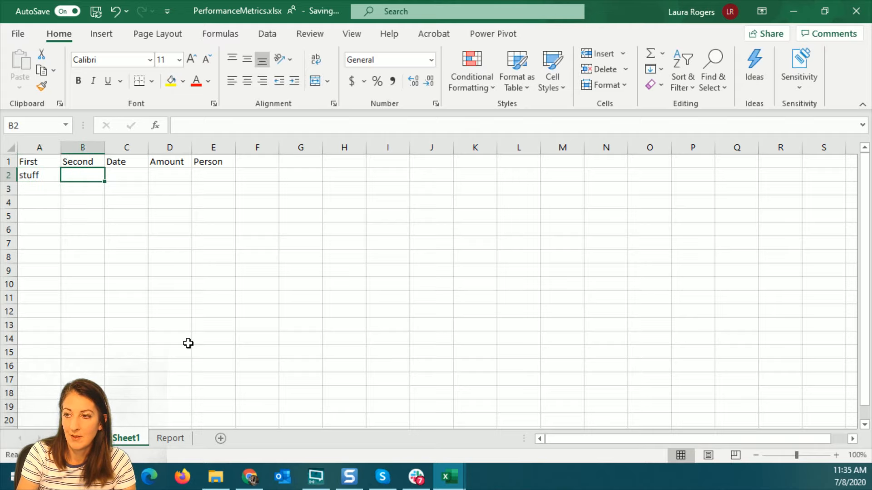
{"action": "type", "text": "more"}
{"action": "key", "text": "Tab"}
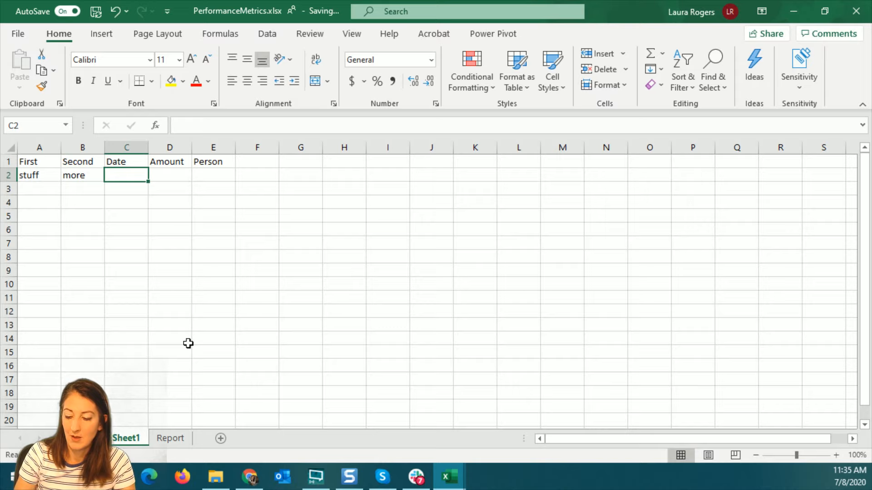
{"action": "type", "text": "4/5"}
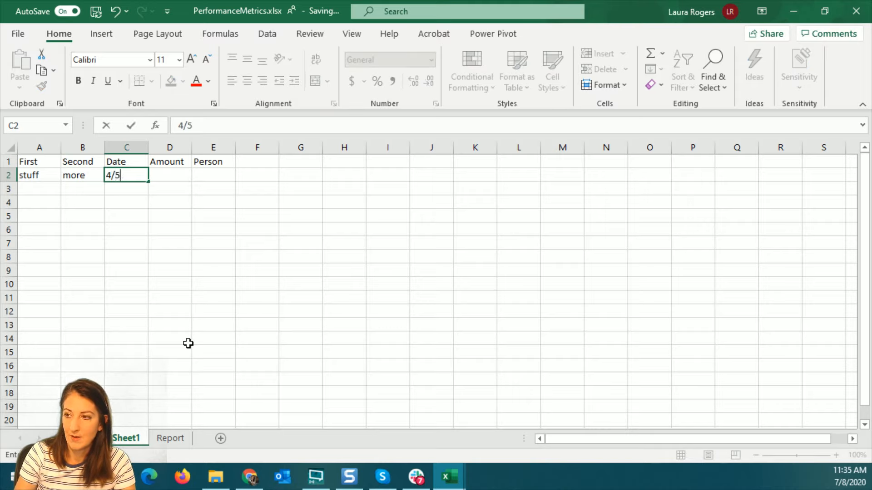
{"action": "key", "text": "Tab"}
{"action": "type", "text": "456"}
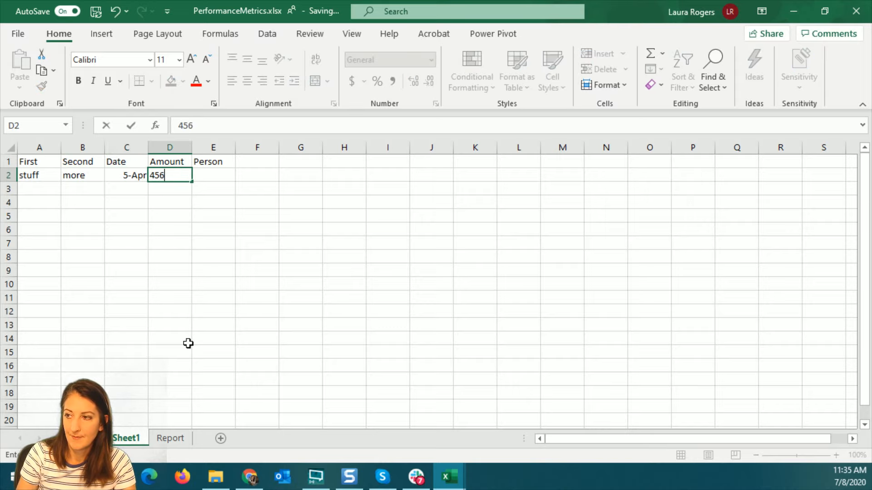
{"action": "key", "text": "Tab"}
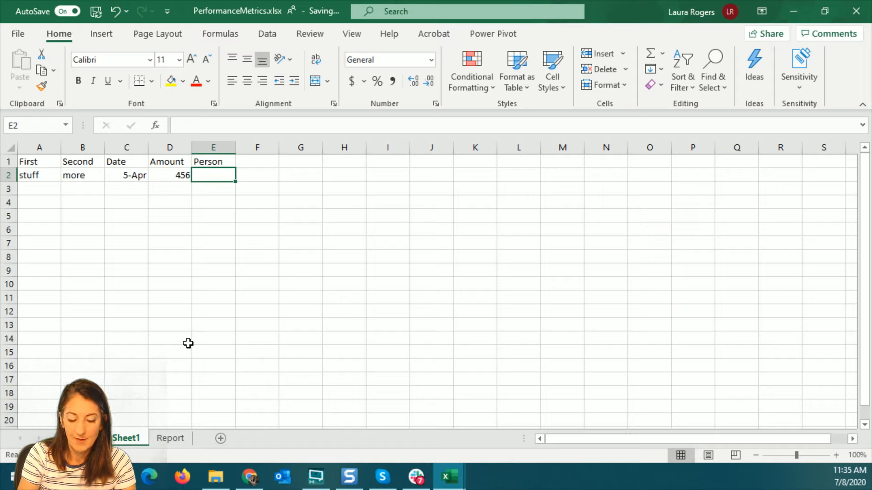
{"action": "type", "text": "laura@"}
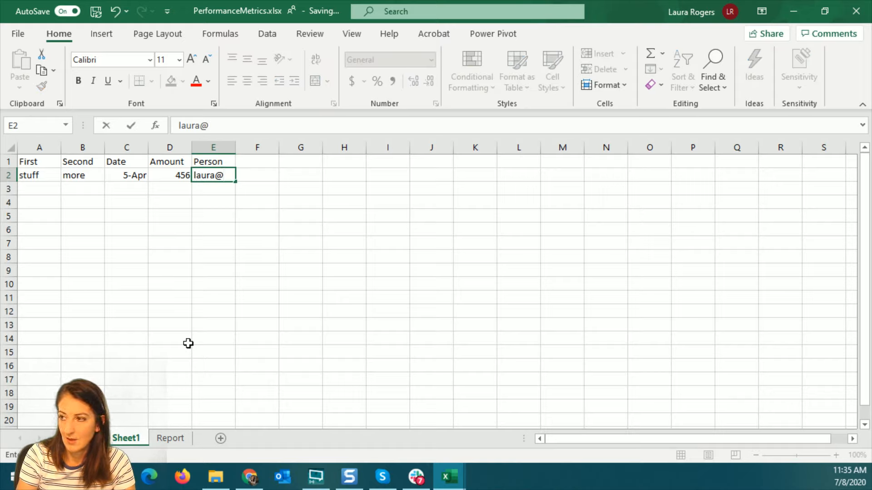
{"action": "key", "text": "BackSpace"}
{"action": "key", "text": "BackSpace"}
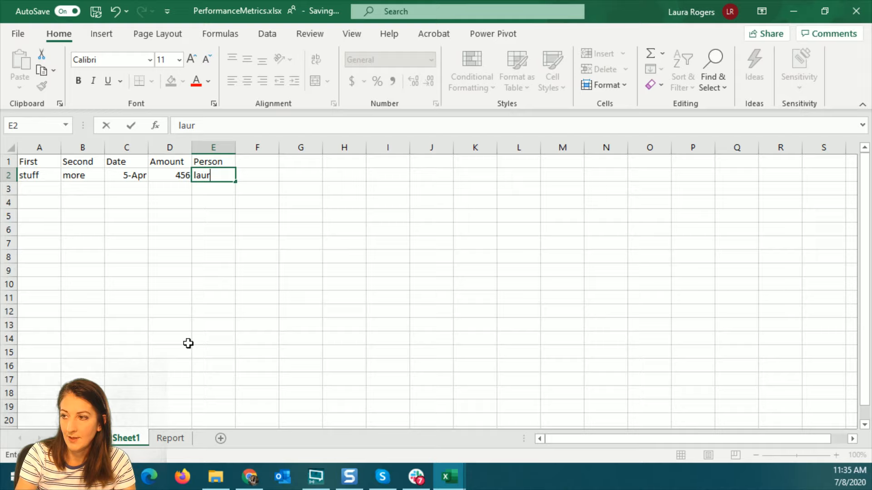
{"action": "key", "text": "BackSpace"}
{"action": "key", "text": "BackSpace"}
{"action": "key", "text": "BackSpace"}
{"action": "key", "text": "BackSpace"}
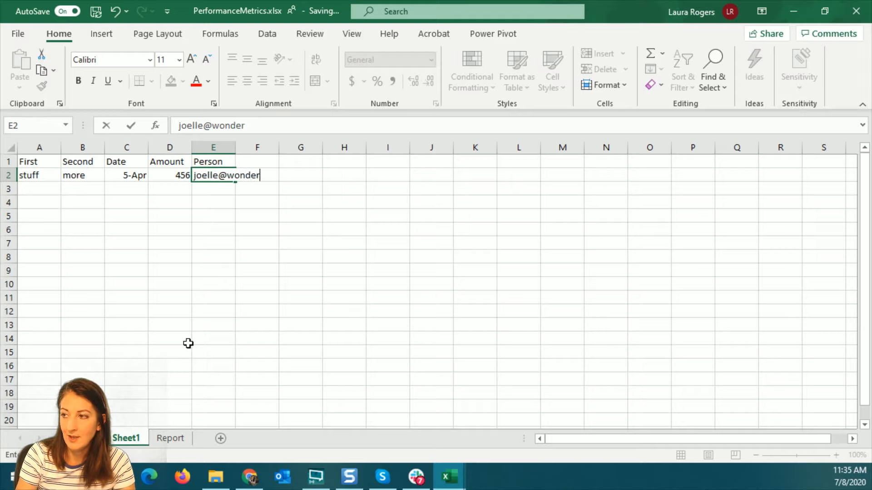
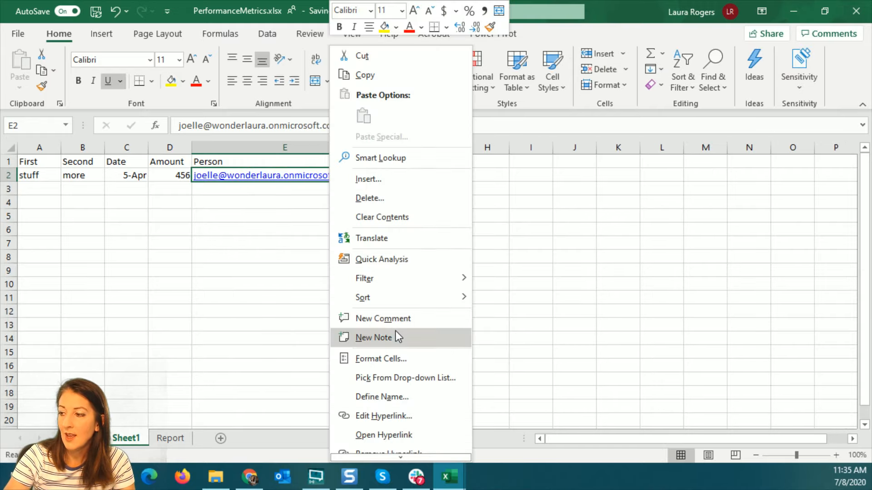
{"action": "left_click", "coordinate": [394, 451]}
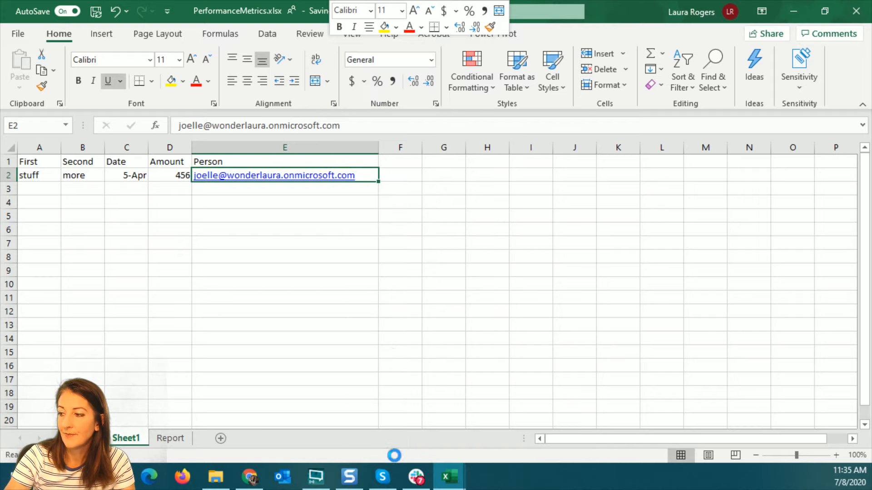
{"action": "left_click", "coordinate": [40, 191]}
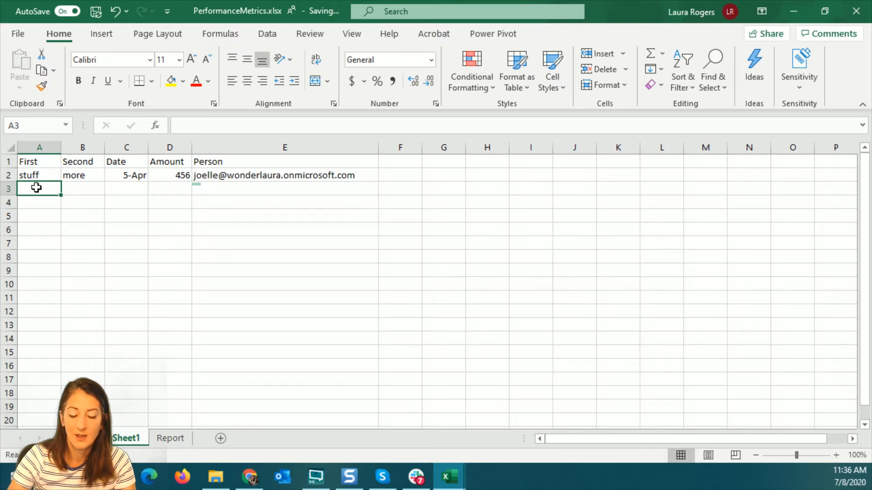
Enter test, test2, 7/8 and 123 across row 3
{"action": "type", "text": "test"}
{"action": "key", "text": "Tab"}
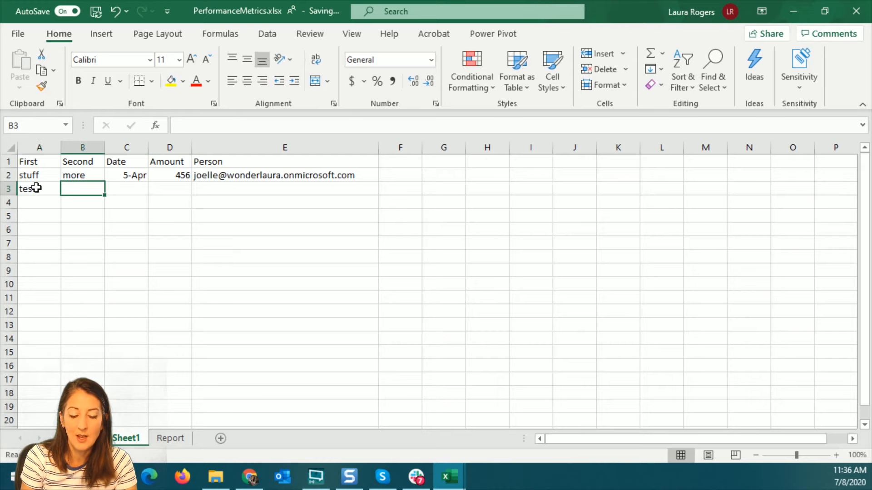
{"action": "type", "text": "test"}
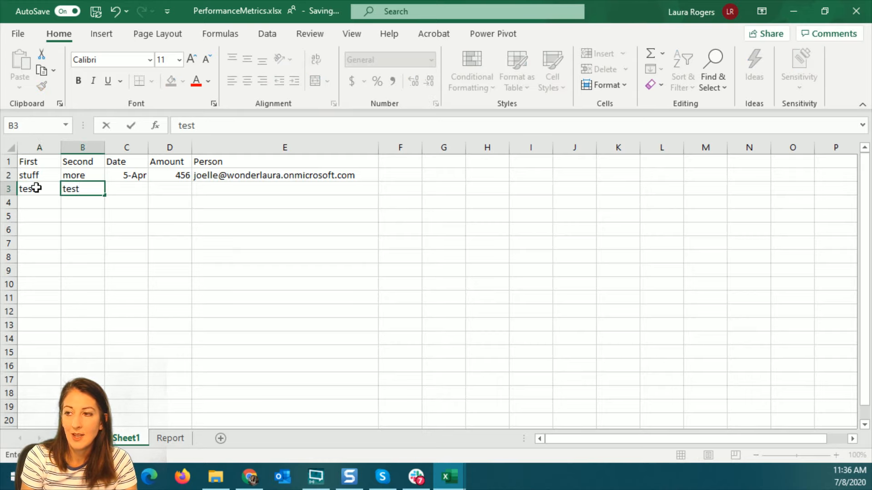
{"action": "type", "text": "2"}
{"action": "key", "text": "Tab"}
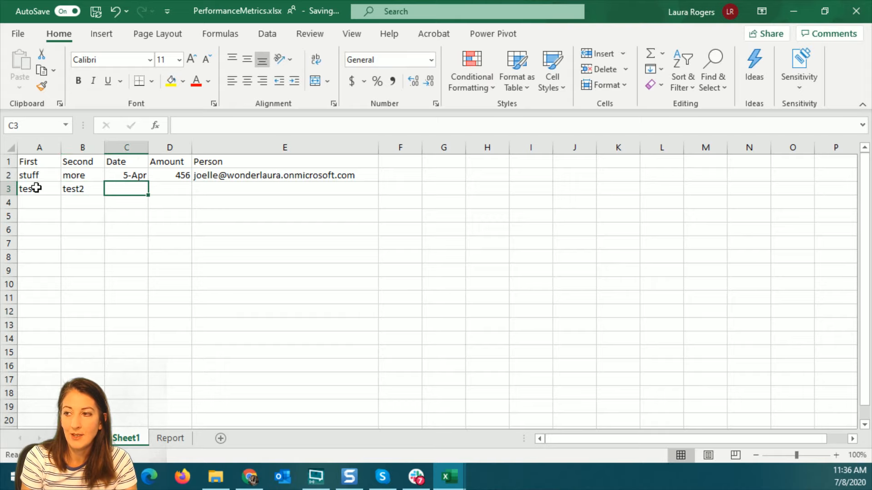
{"action": "type", "text": "7/8"}
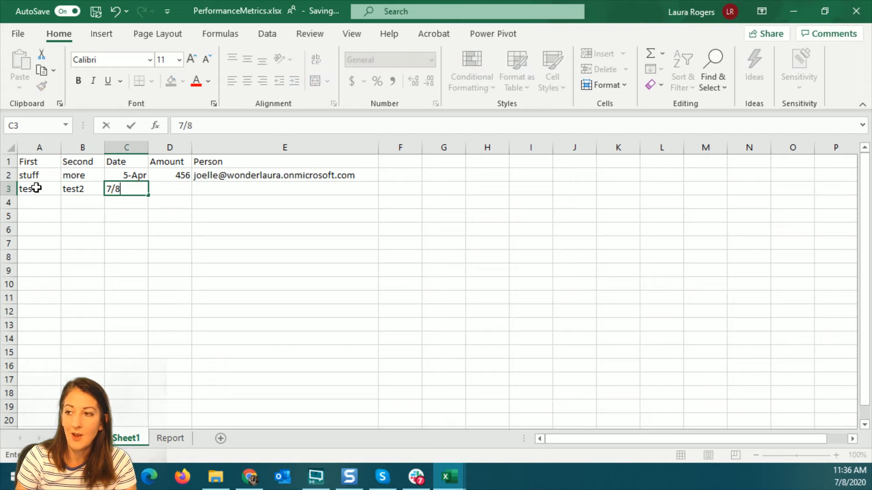
{"action": "key", "text": "Tab"}
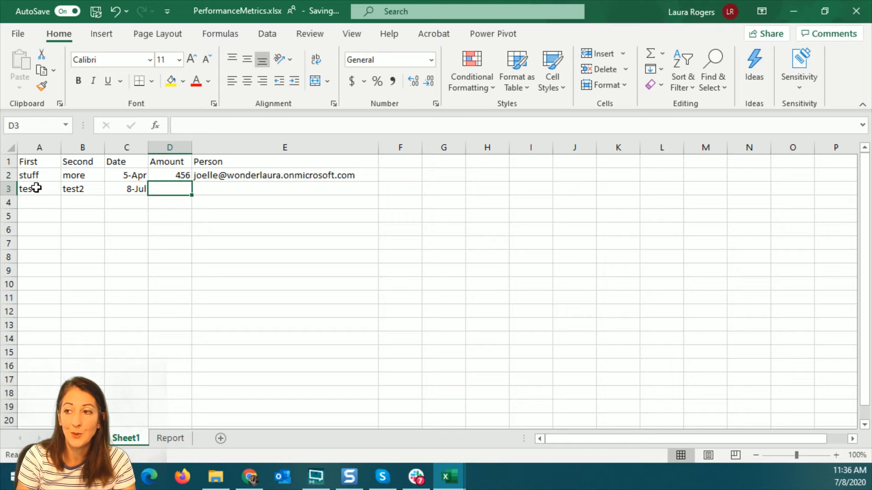
{"action": "type", "text": "123"}
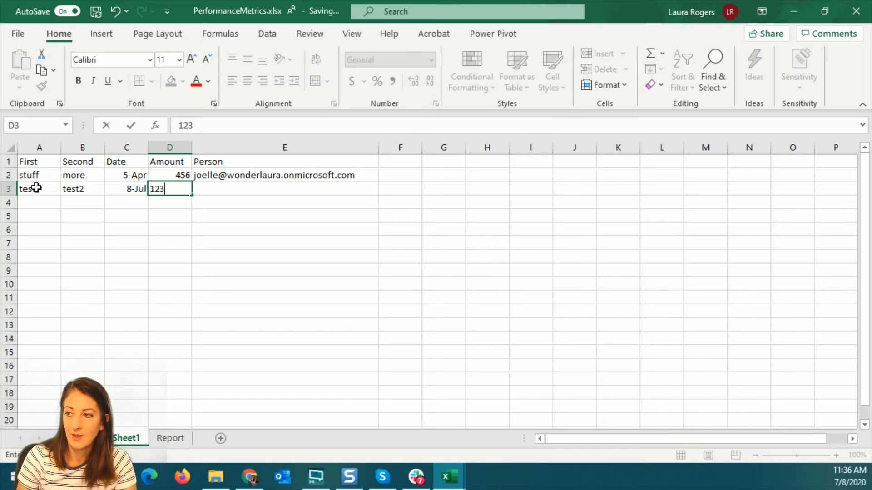
{"action": "key", "text": "Return"}
{"action": "left_click", "coordinate": [168, 146]}
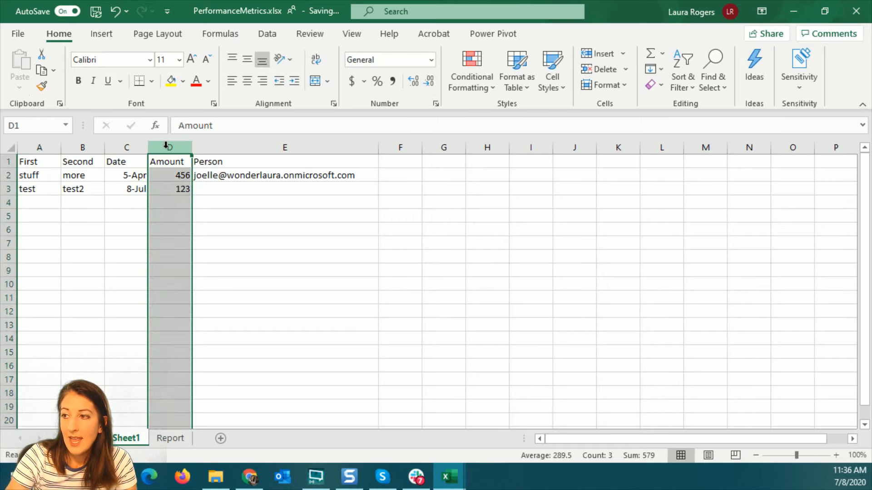
Format column D (Amount) as Number with 0 decimal places
{"action": "right_click", "coordinate": [166, 146]}
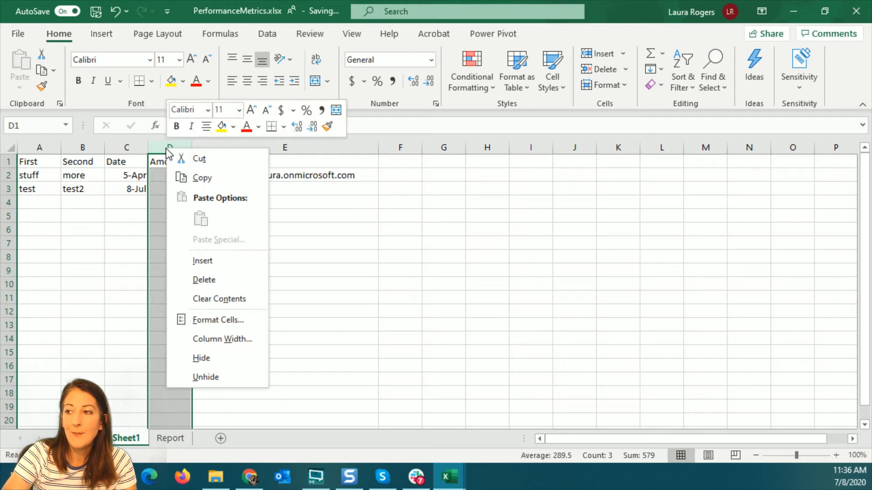
{"action": "left_click", "coordinate": [214, 320]}
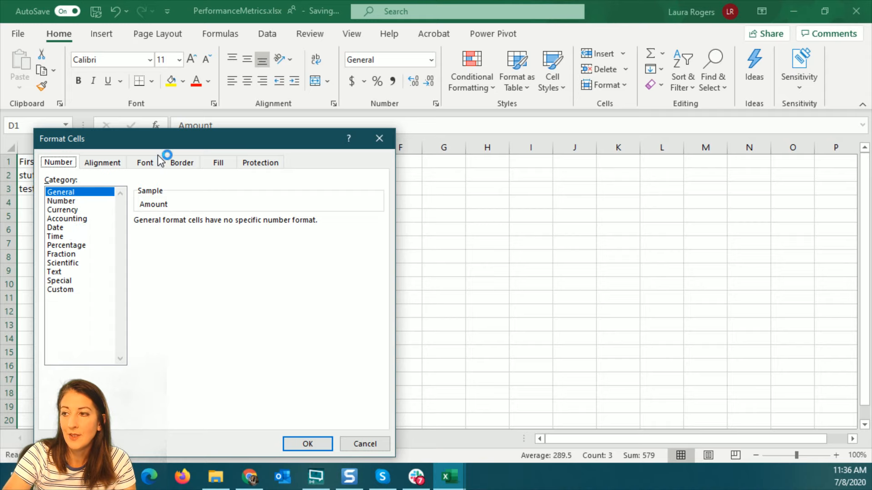
{"action": "left_click_drag", "start_coordinate": [157, 141], "coordinate": [461, 109]}
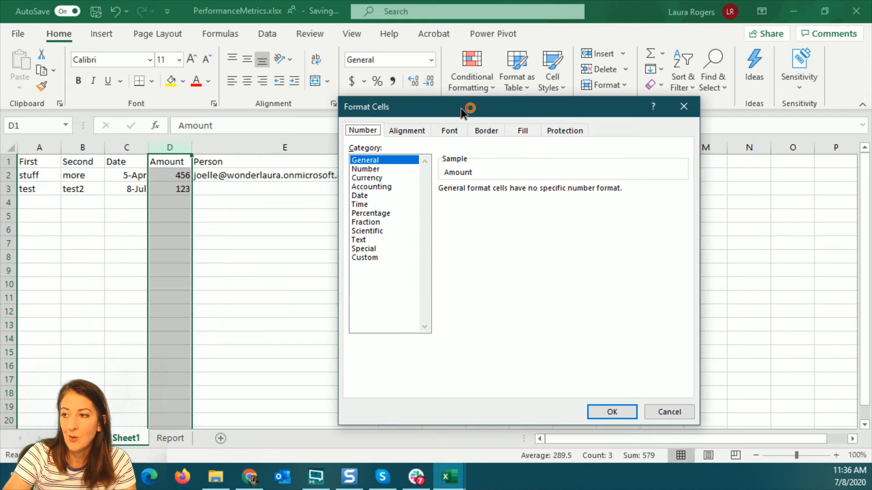
{"action": "left_click", "coordinate": [381, 169]}
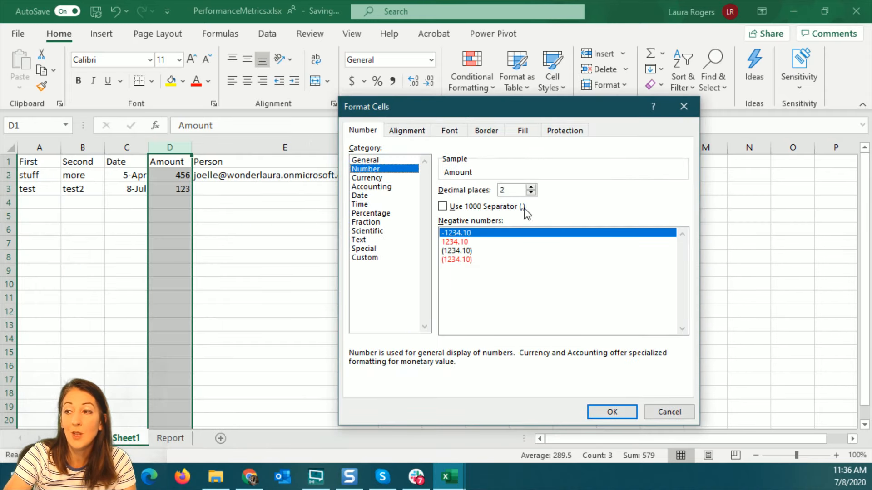
{"action": "left_click", "coordinate": [531, 193]}
{"action": "left_click", "coordinate": [530, 193]}
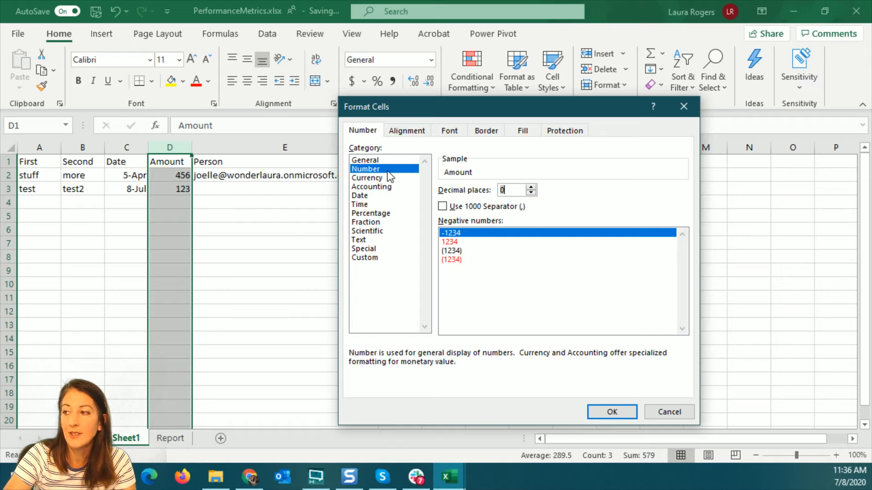
{"action": "left_click", "coordinate": [611, 413]}
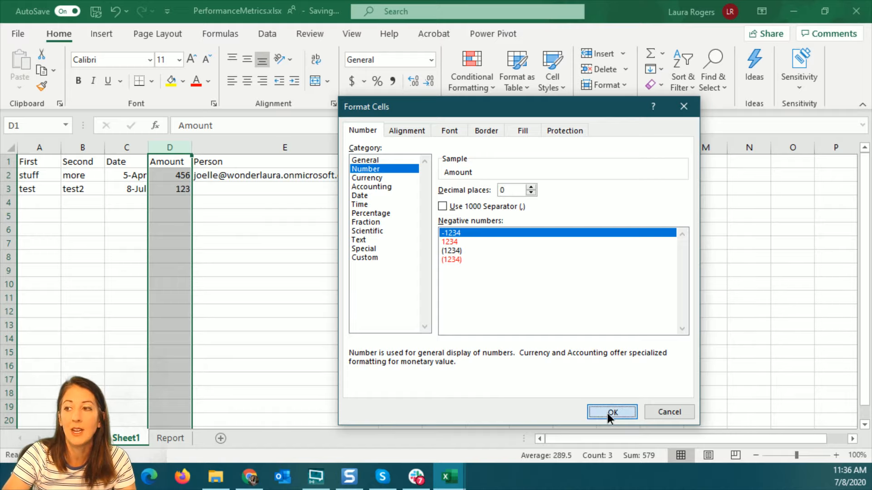
{"action": "left_click", "coordinate": [130, 147]}
Apply the short Date format to column C
{"action": "right_click", "coordinate": [130, 146]}
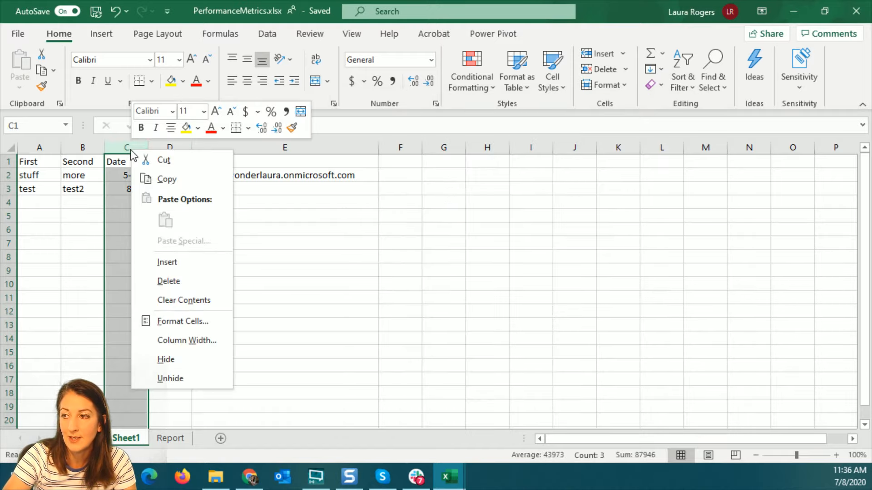
{"action": "left_click", "coordinate": [206, 322]}
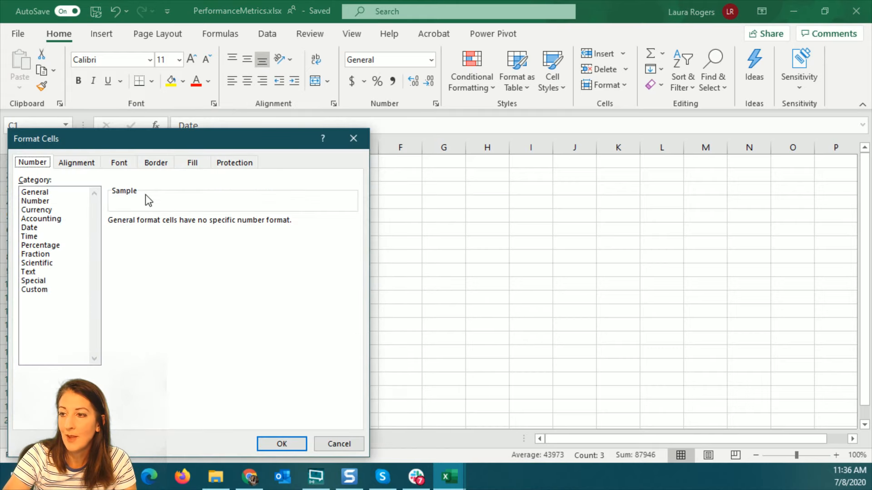
{"action": "left_click", "coordinate": [51, 228]}
{"action": "left_click_drag", "start_coordinate": [234, 141], "coordinate": [553, 102]}
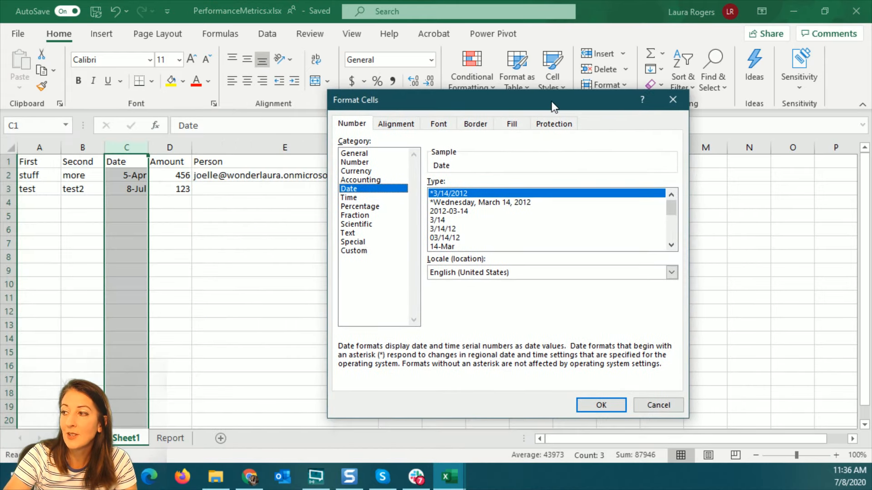
{"action": "left_click", "coordinate": [599, 405]}
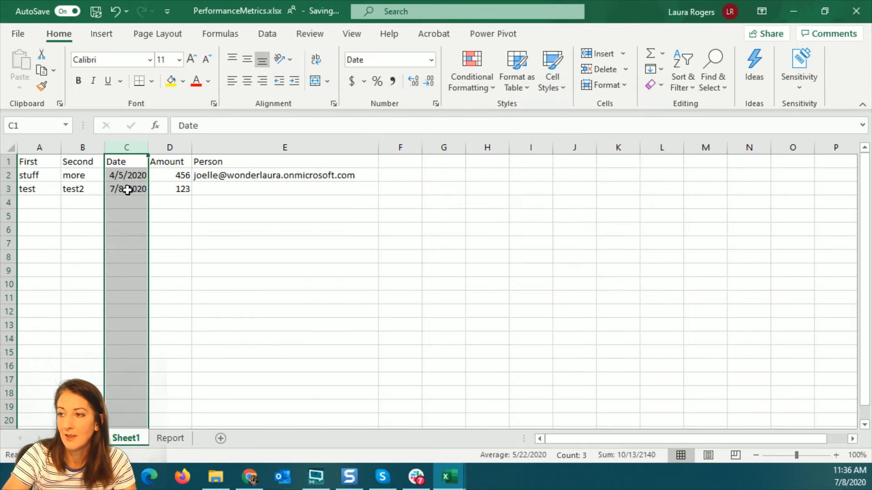
{"action": "left_click", "coordinate": [50, 162]}
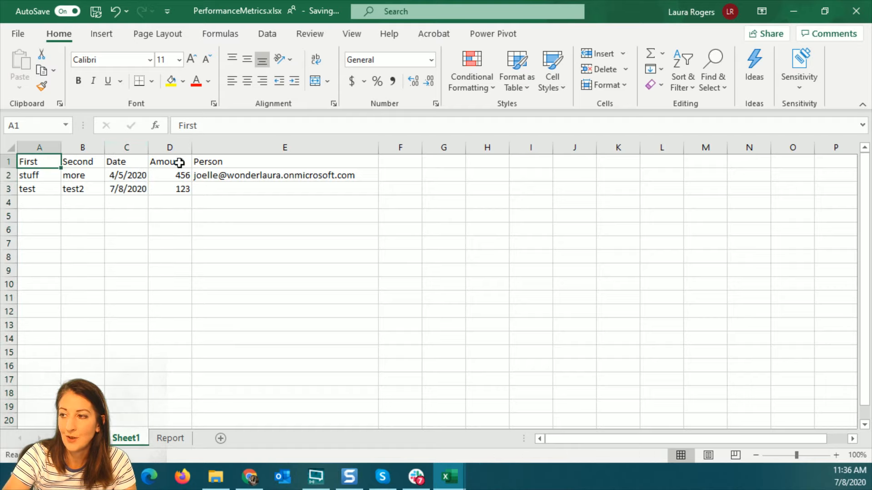
Enter the second person's e-mail address in E3 and remove its hyperlink
{"action": "left_click", "coordinate": [251, 187]}
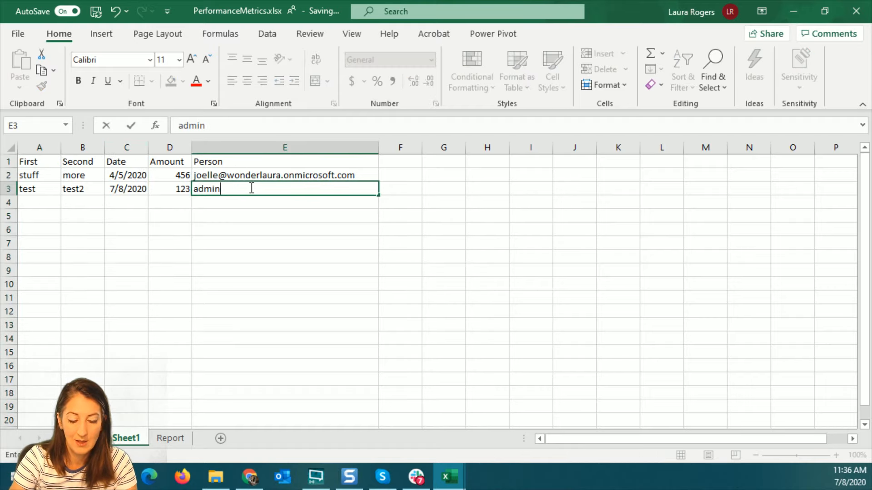
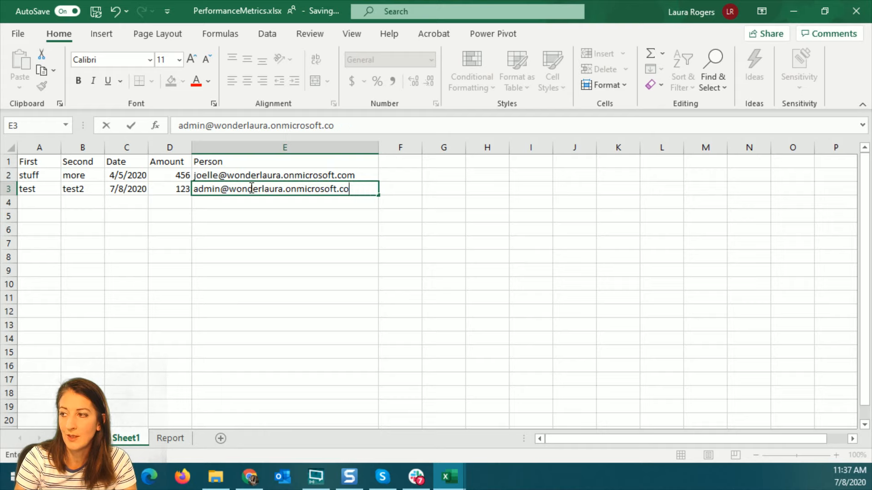
{"action": "key", "text": "Return"}
{"action": "right_click", "coordinate": [253, 195]}
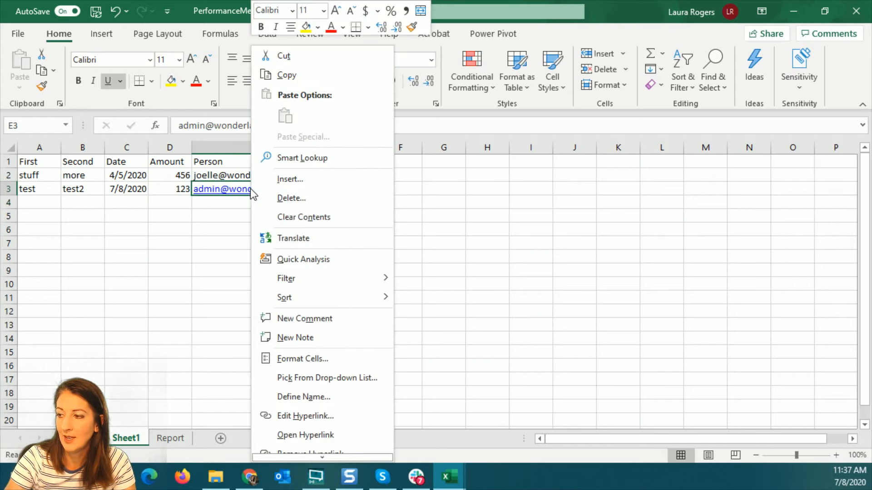
{"action": "left_click", "coordinate": [312, 453]}
{"action": "left_click", "coordinate": [152, 296]}
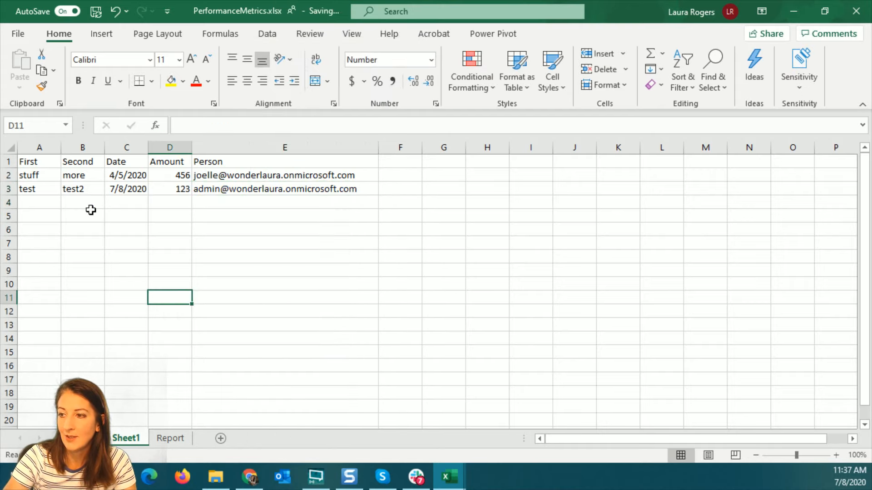
Format A1:E3 as a table with headers using the red medium table style
{"action": "left_click", "coordinate": [30, 161]}
{"action": "left_click_drag", "start_coordinate": [30, 161], "coordinate": [301, 190]}
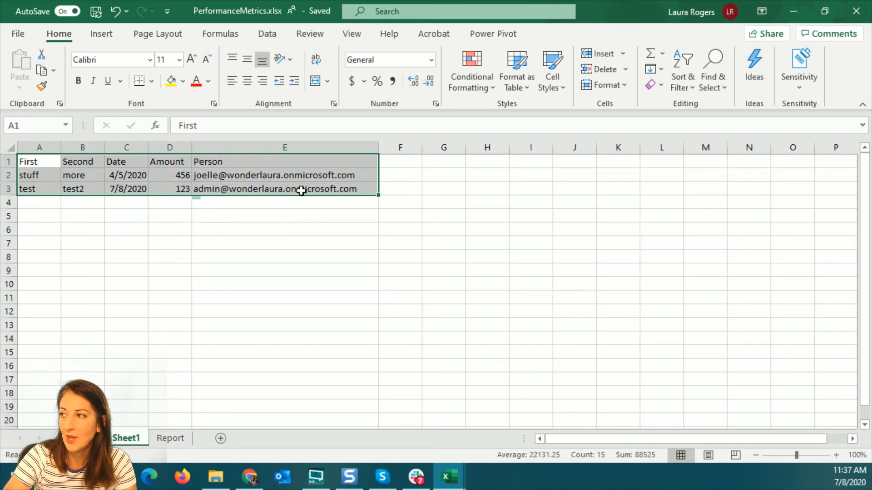
{"action": "left_click", "coordinate": [514, 70]}
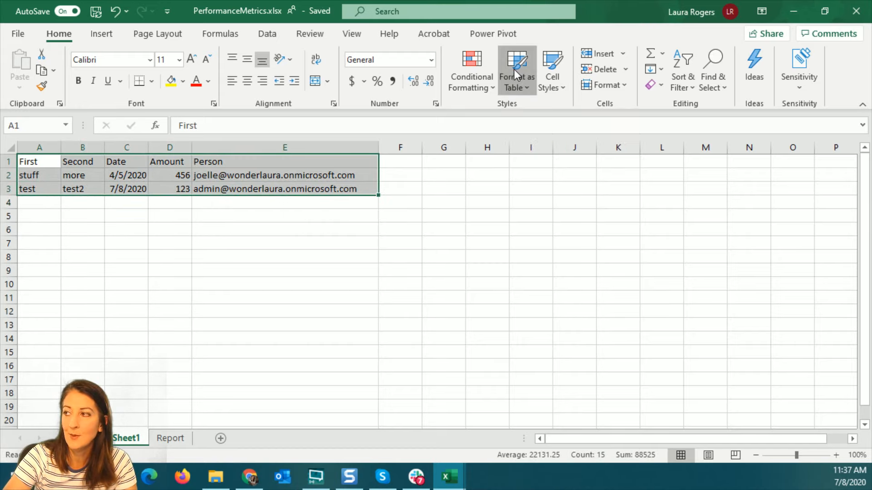
{"action": "left_click", "coordinate": [626, 273]}
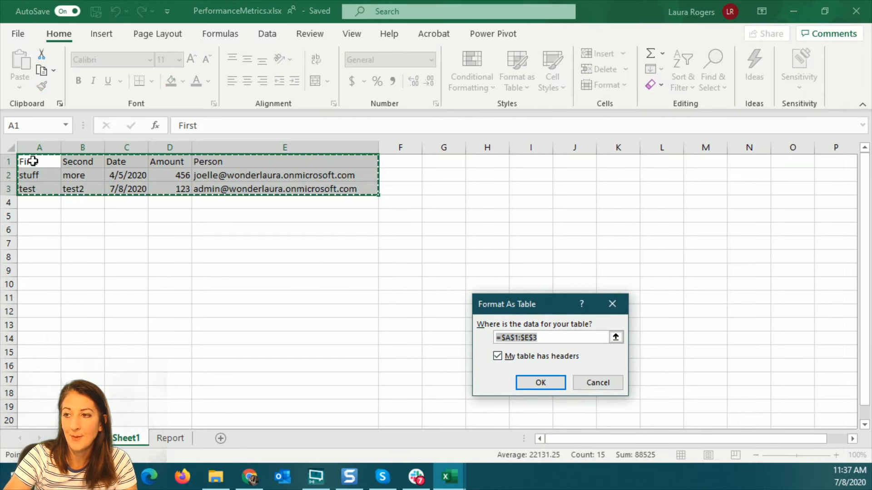
{"action": "left_click", "coordinate": [541, 382]}
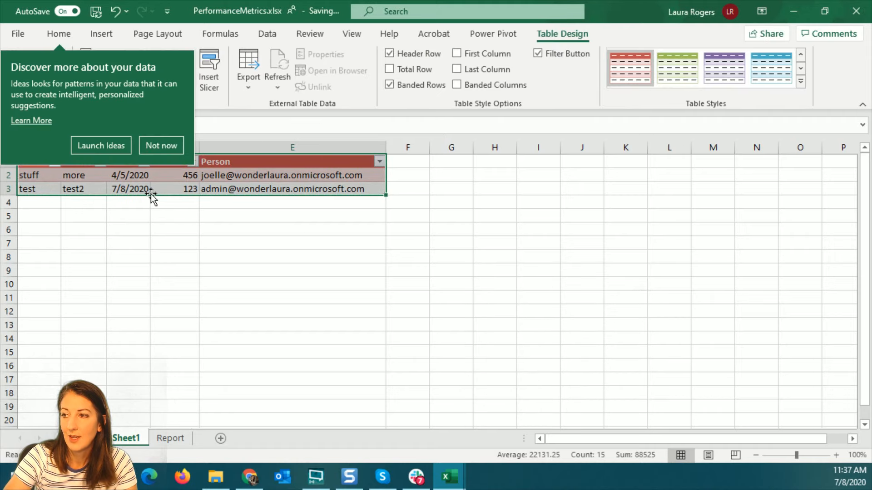
{"action": "left_click", "coordinate": [163, 145]}
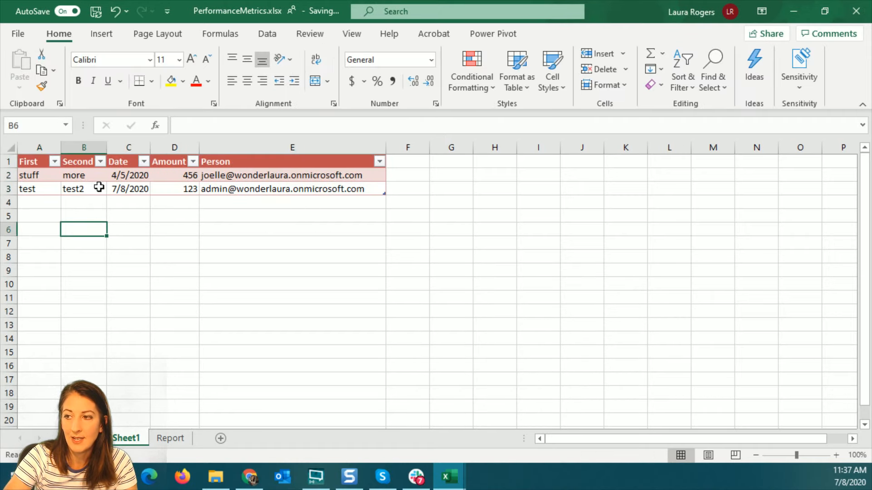
{"action": "left_click_drag", "start_coordinate": [28, 162], "coordinate": [332, 193]}
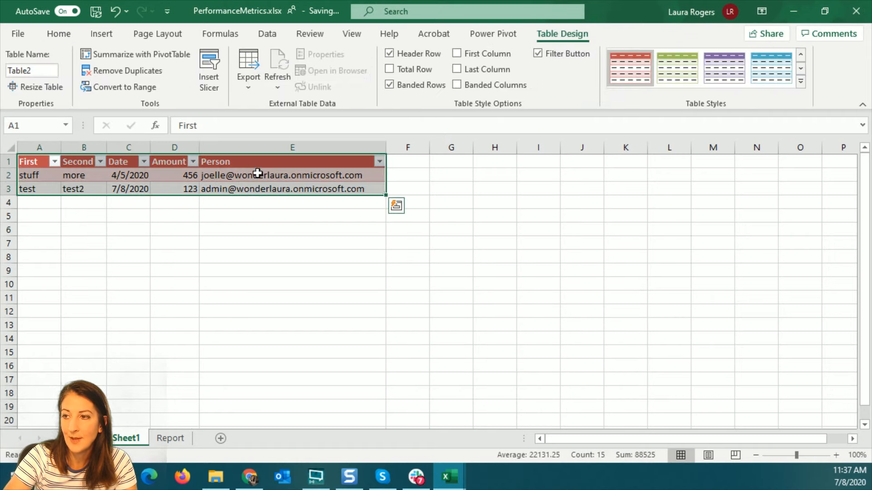
Select the Table2 data range and give it a new defined name in the Name Box
{"action": "left_click", "coordinate": [66, 124]}
{"action": "left_click", "coordinate": [32, 173]}
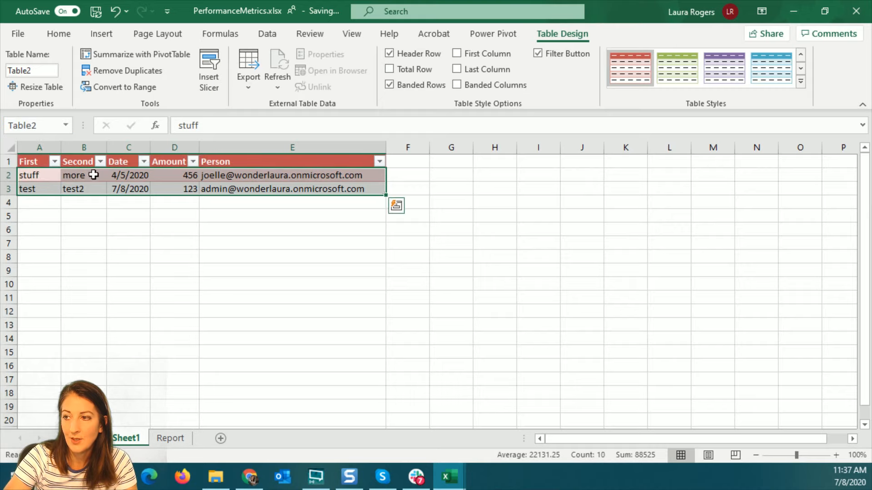
{"action": "left_click", "coordinate": [50, 123]}
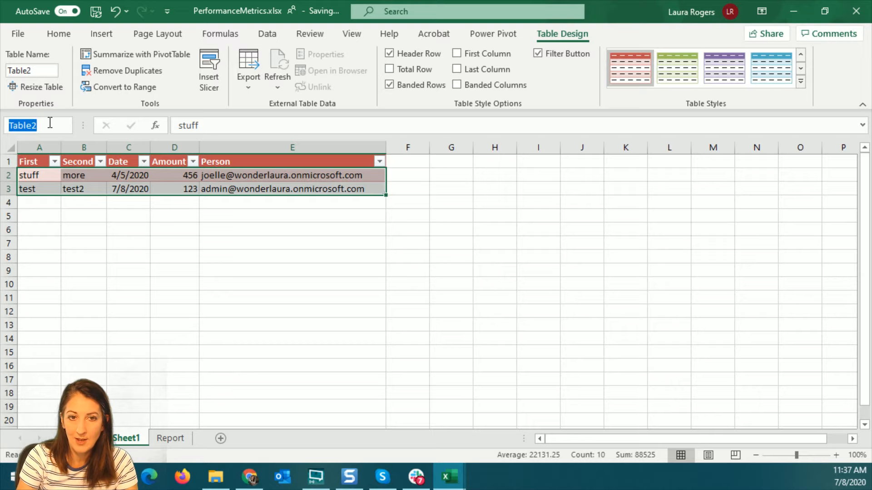
{"action": "type", "text": "LauraTest"}
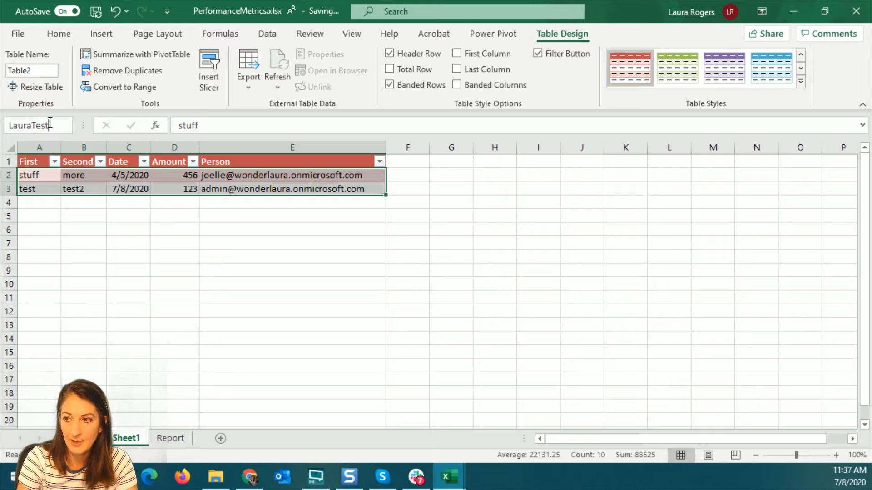
{"action": "key", "text": "Return"}
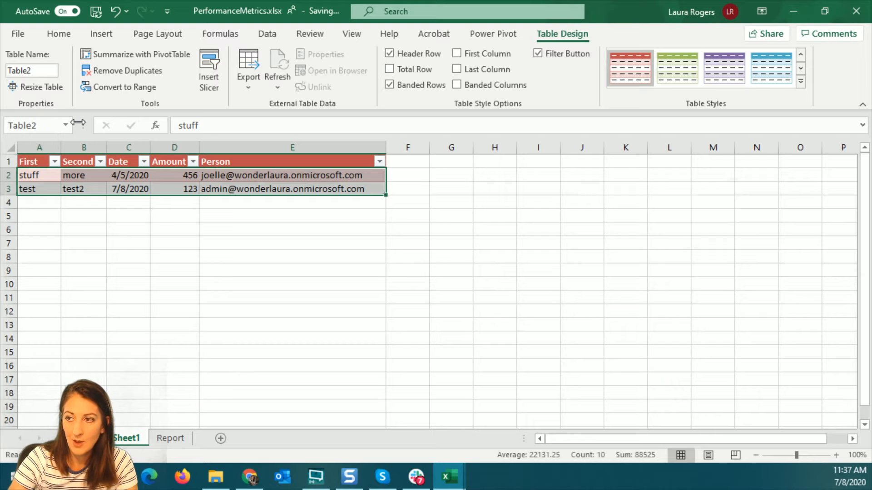
Verify the new name's range in the Name Box list, then return to Sheet1's date cell C3
{"action": "left_click", "coordinate": [64, 125]}
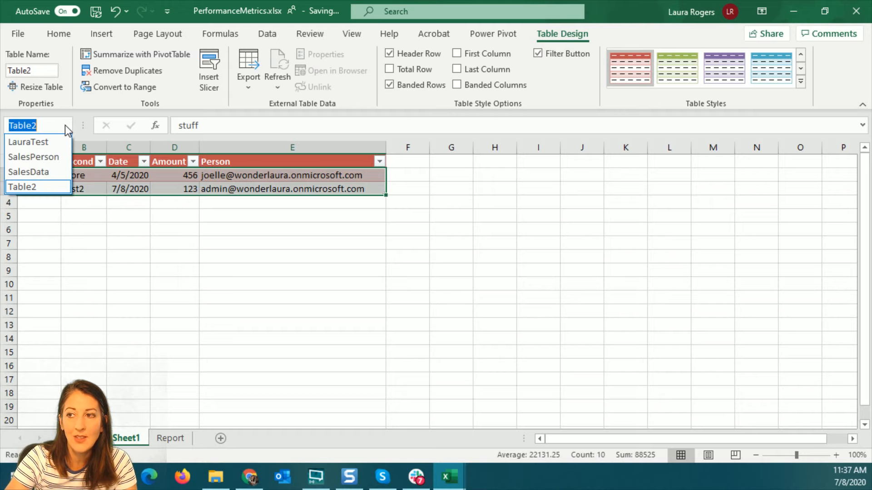
{"action": "left_click", "coordinate": [41, 144]}
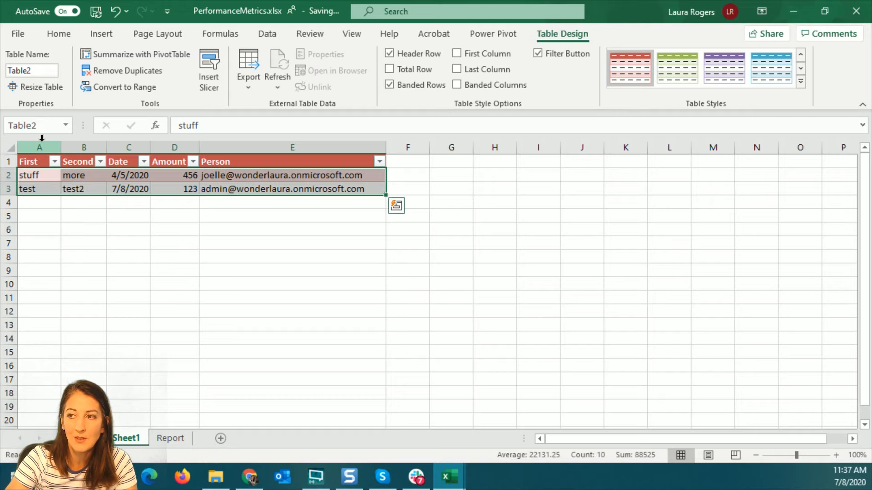
{"action": "left_click", "coordinate": [68, 277]}
{"action": "left_click", "coordinate": [66, 124]}
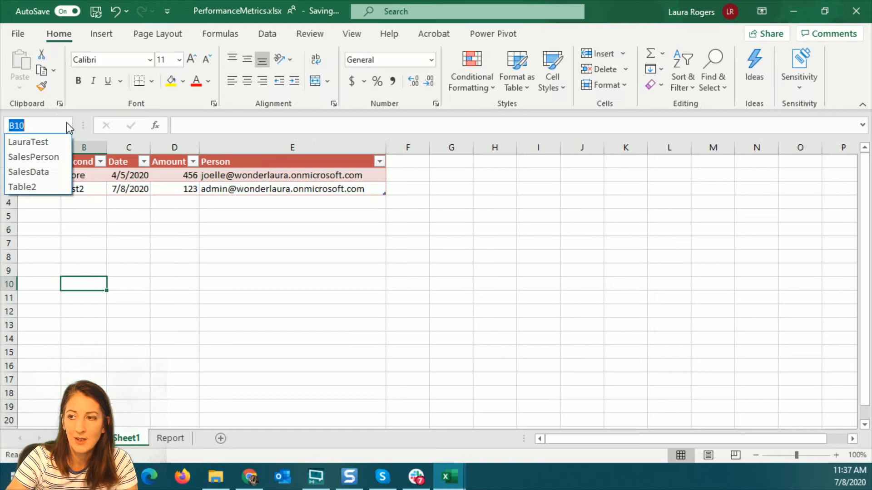
{"action": "left_click", "coordinate": [40, 142]}
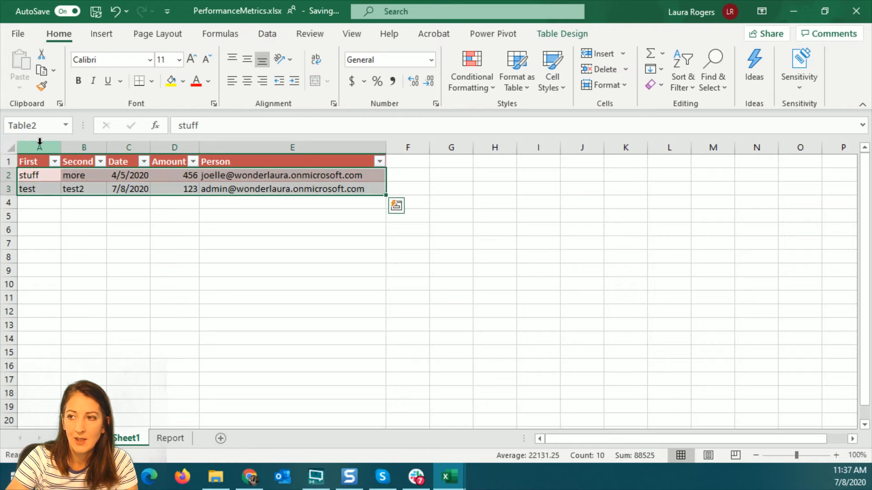
{"action": "left_click", "coordinate": [65, 124]}
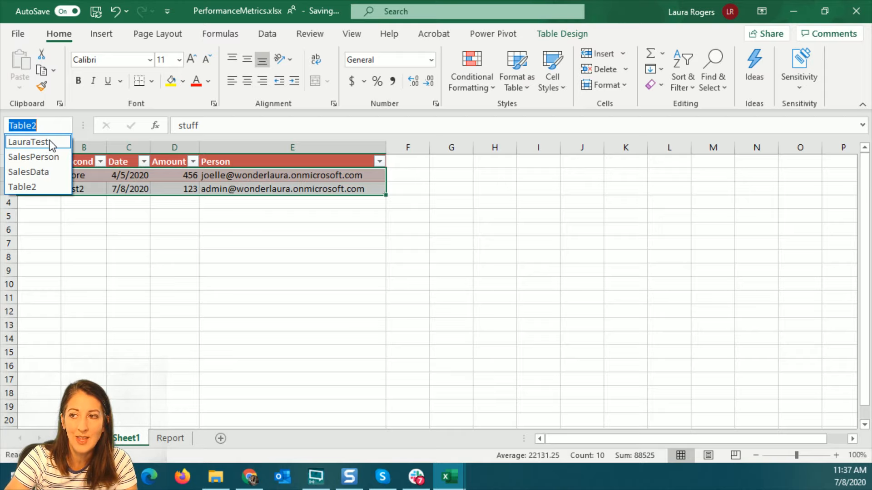
{"action": "key", "text": "Escape"}
{"action": "left_click", "coordinate": [171, 439]}
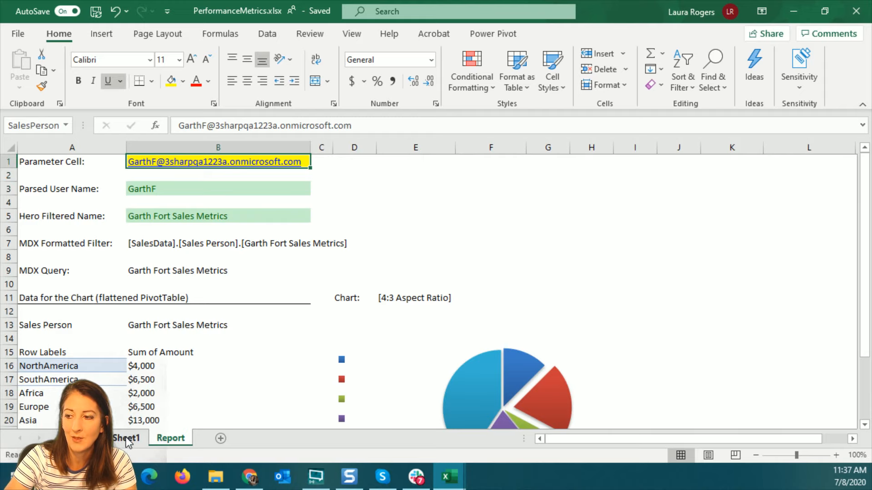
{"action": "left_click", "coordinate": [126, 438]}
{"action": "left_click", "coordinate": [65, 125]}
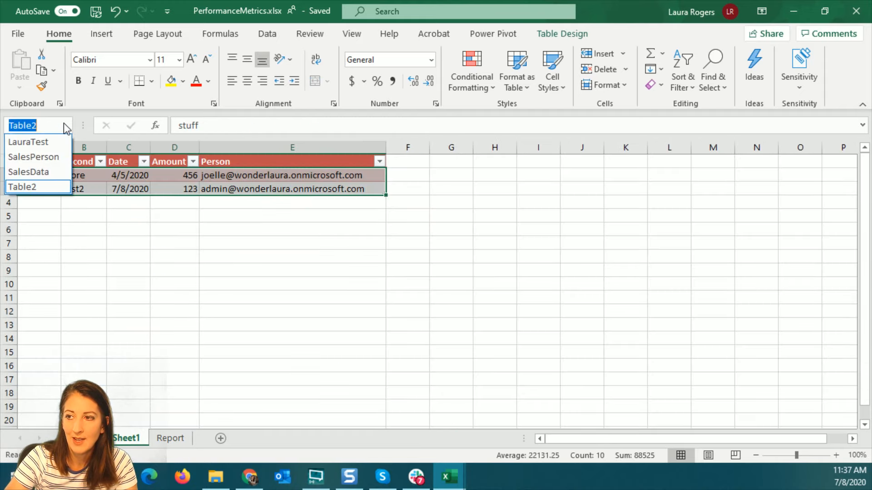
{"action": "key", "text": "Escape"}
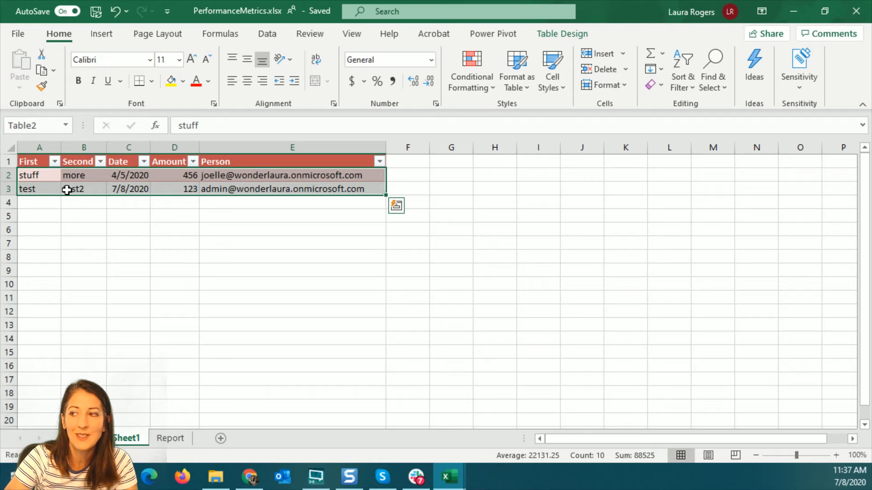
{"action": "left_click", "coordinate": [118, 191]}
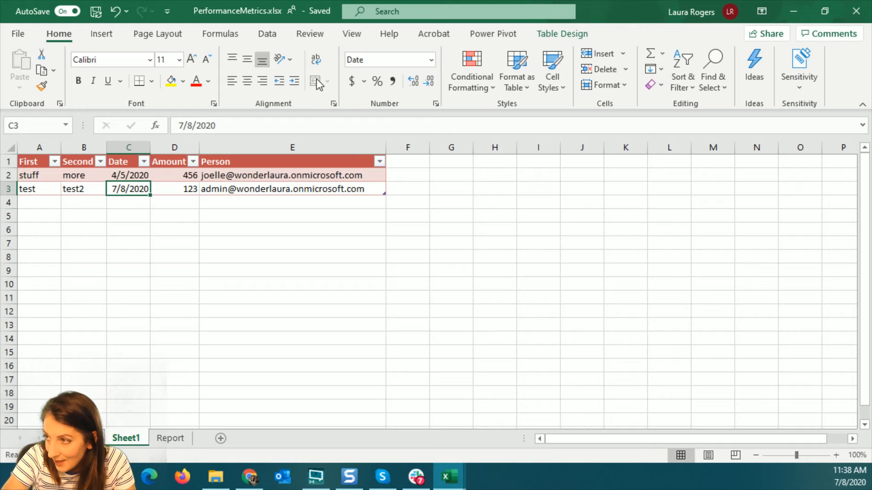
{"action": "left_click", "coordinate": [269, 35]}
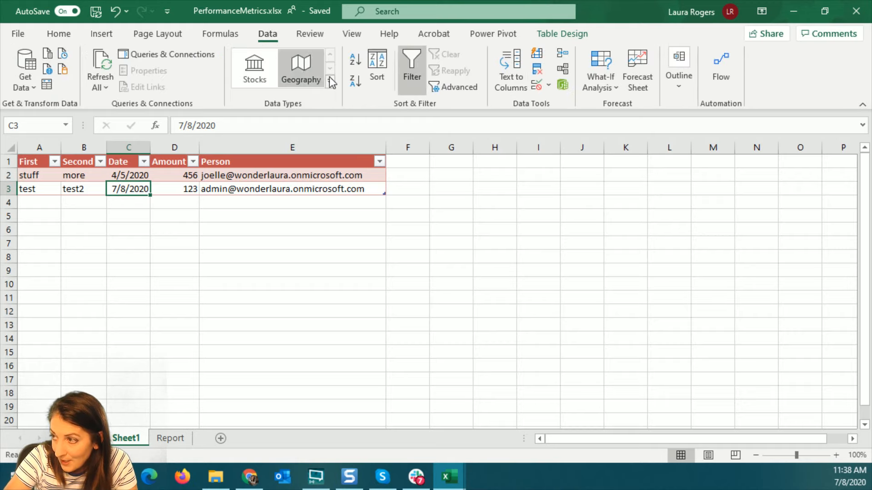
{"action": "left_click", "coordinate": [152, 53]}
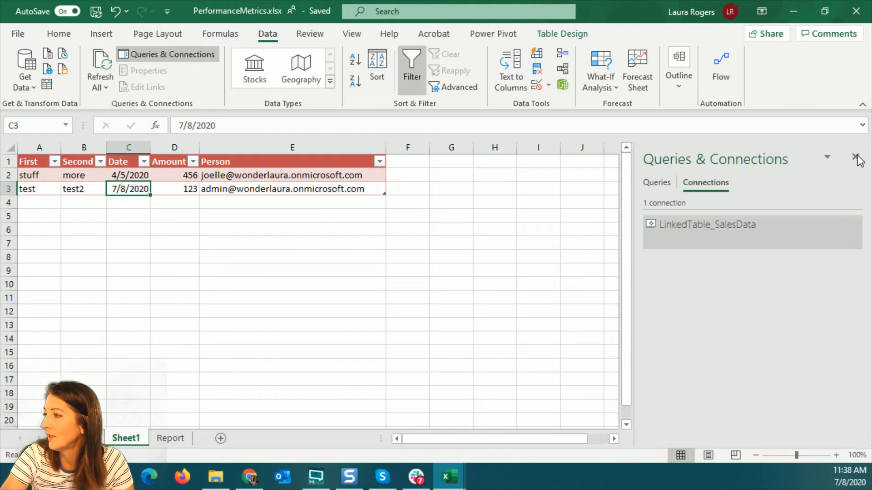
{"action": "left_click", "coordinate": [856, 157]}
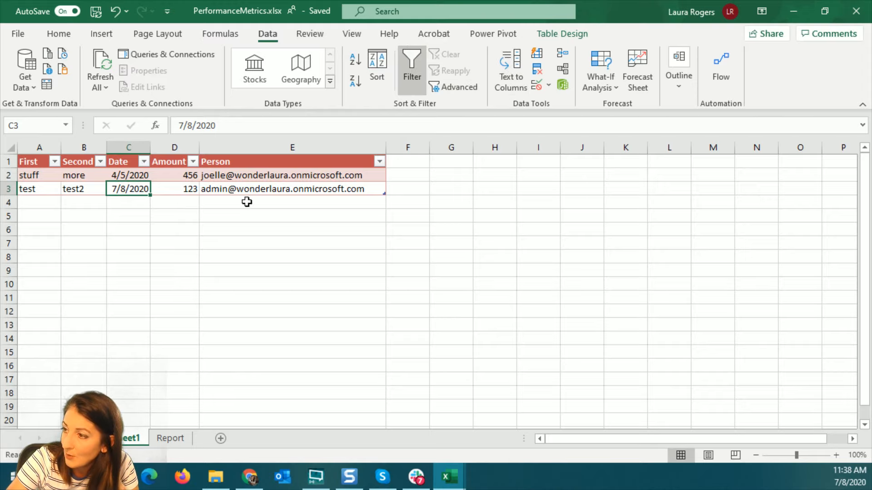
{"action": "left_click", "coordinate": [39, 162]}
{"action": "left_click_drag", "start_coordinate": [38, 162], "coordinate": [356, 186]}
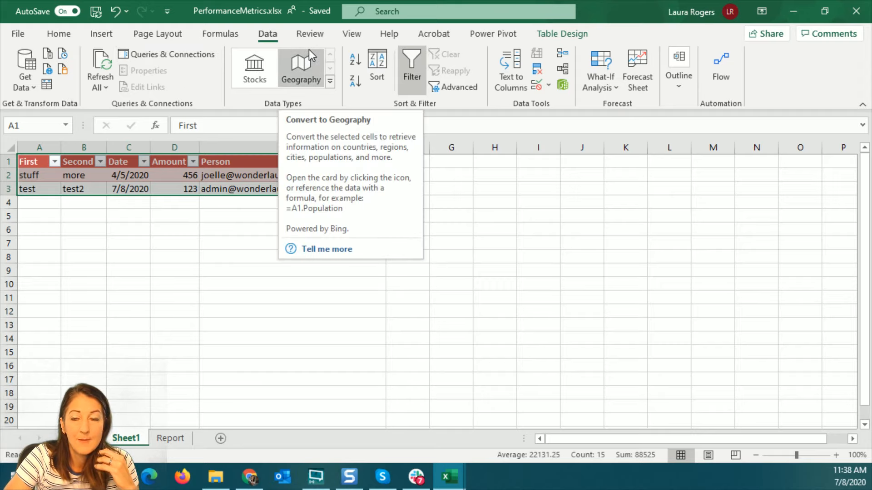
{"action": "left_click", "coordinate": [138, 270]}
{"action": "left_click", "coordinate": [66, 125]}
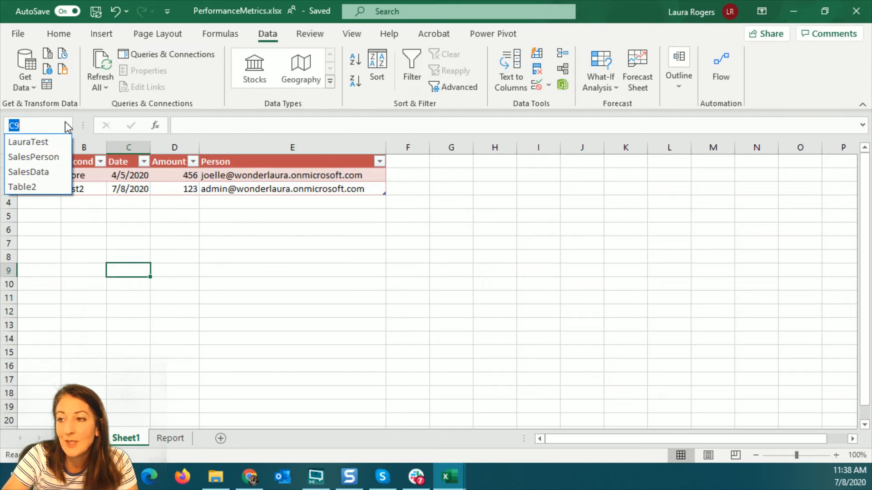
{"action": "left_click", "coordinate": [21, 187]}
{"action": "left_click", "coordinate": [68, 125]}
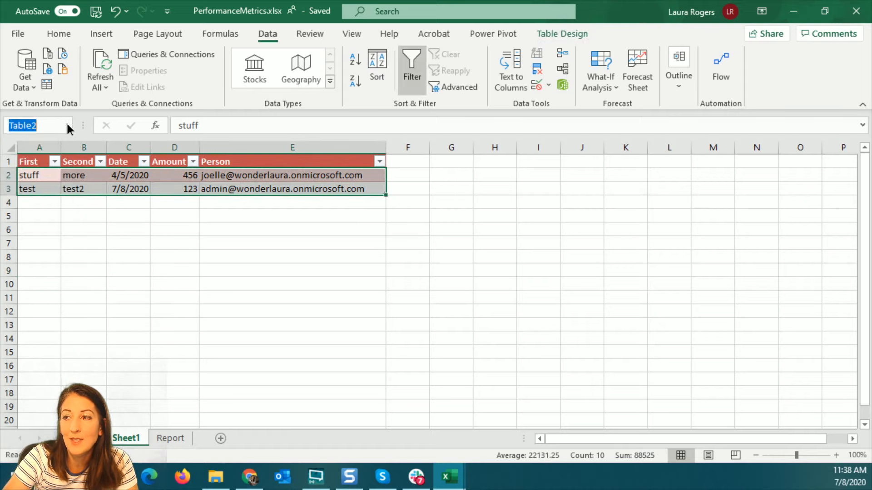
{"action": "left_click", "coordinate": [75, 255]}
Close the Marketing Compensation Report workbook window
{"action": "left_click", "coordinate": [109, 229]}
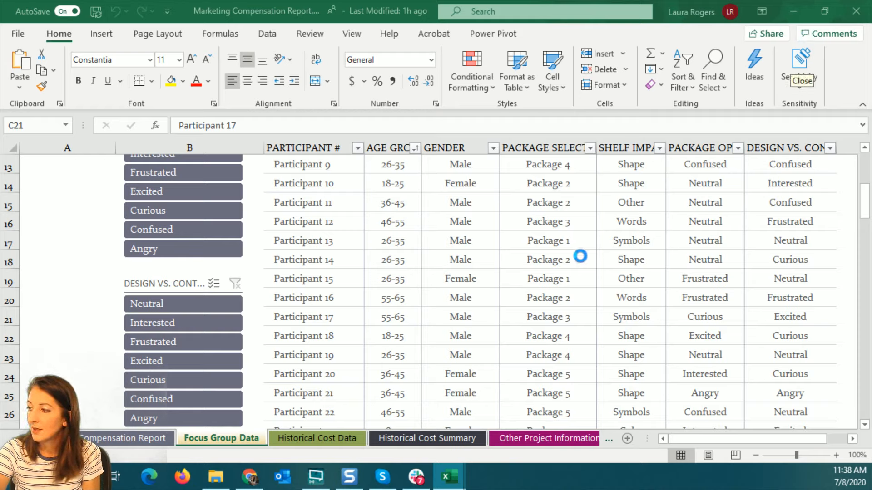
{"action": "left_click", "coordinate": [580, 256]}
{"action": "left_click", "coordinate": [844, 10]}
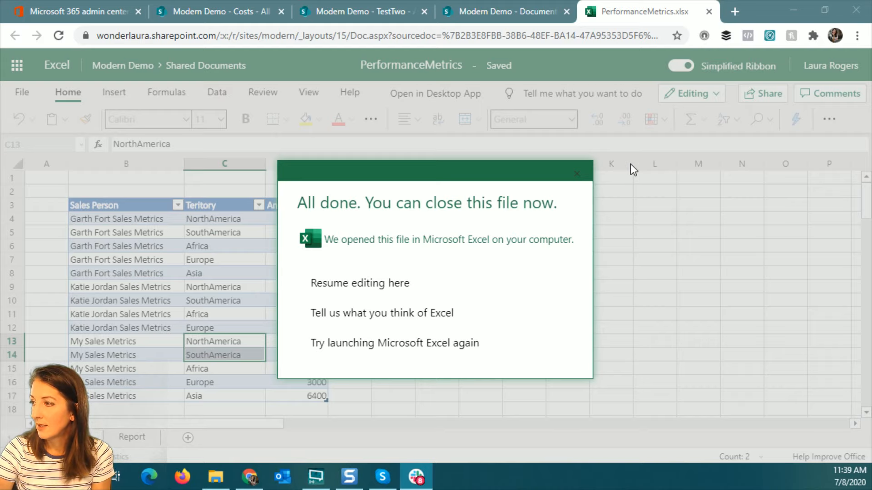
Close the PerformanceMetrics.xlsx browser tab with Ctrl+W
{"action": "key", "text": "ctrl+w"}
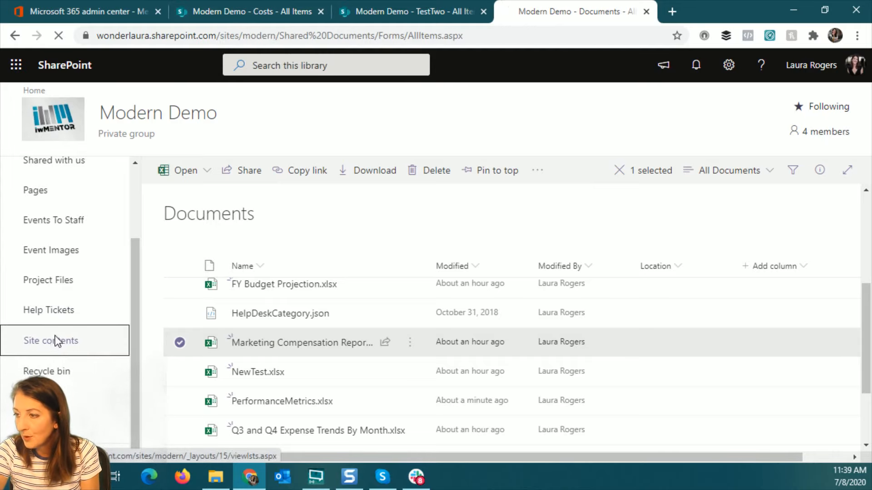
Start a list from Excel using PerformanceMetrics.xlsx, name it Performance, and load its tables
{"action": "left_click", "coordinate": [53, 340]}
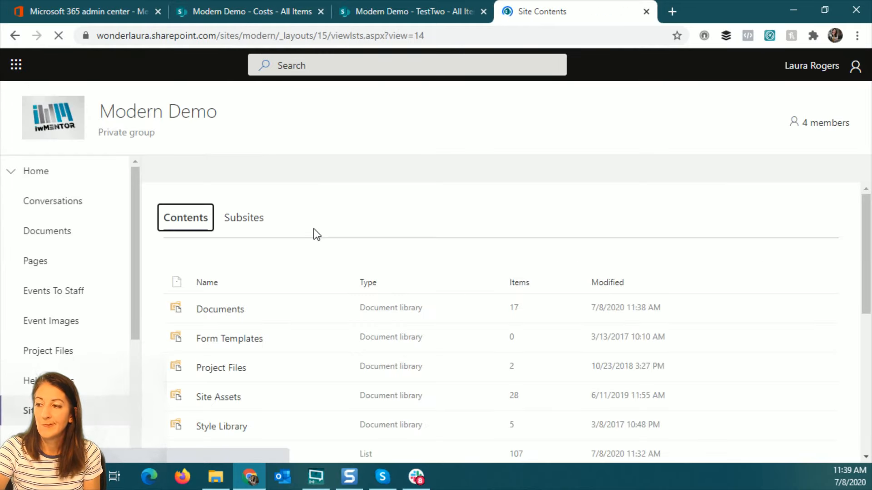
{"action": "left_click", "coordinate": [187, 172]}
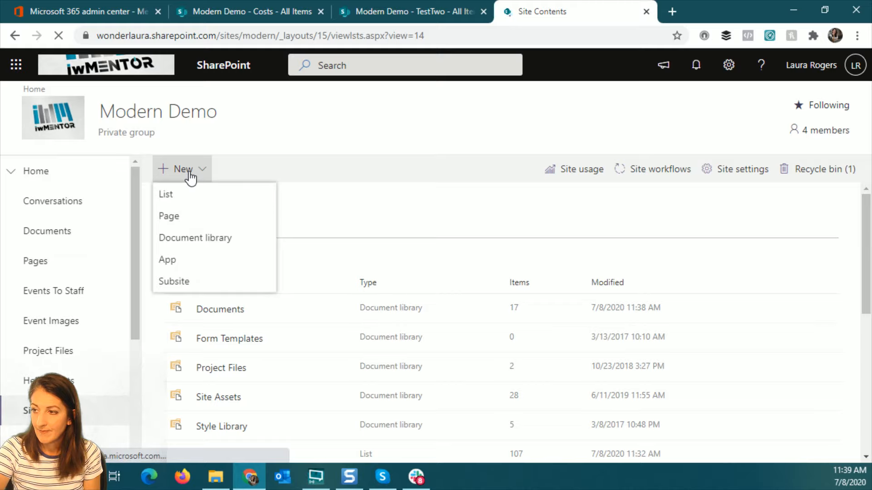
{"action": "left_click", "coordinate": [84, 239]}
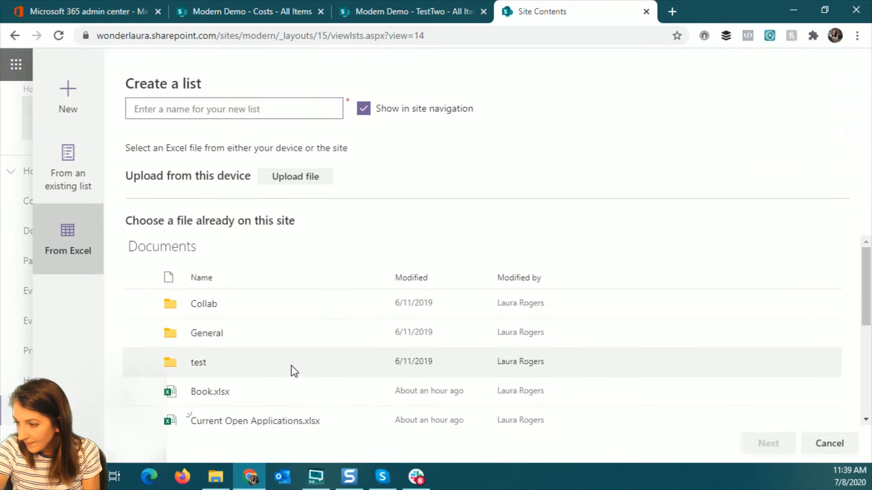
{"action": "scroll", "coordinate": [292, 369], "scroll_direction": "down", "scroll_amount": 3}
{"action": "scroll", "coordinate": [288, 368], "scroll_direction": "down", "scroll_amount": 2}
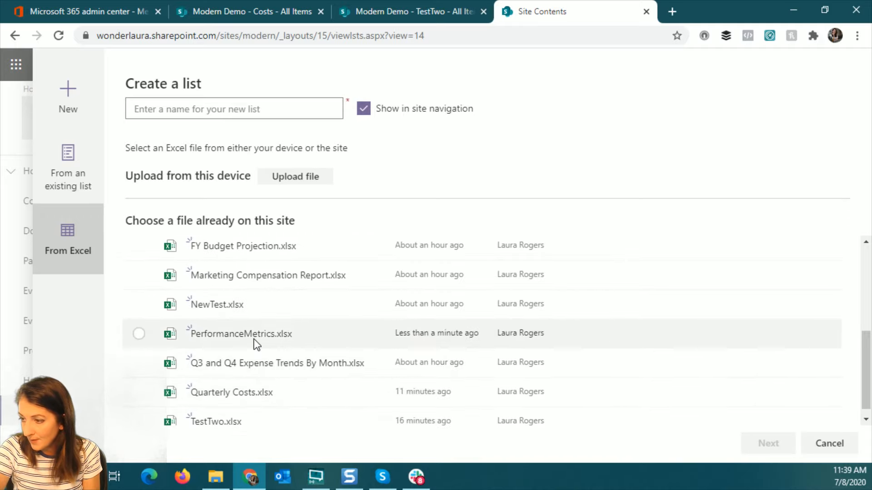
{"action": "left_click", "coordinate": [252, 336]}
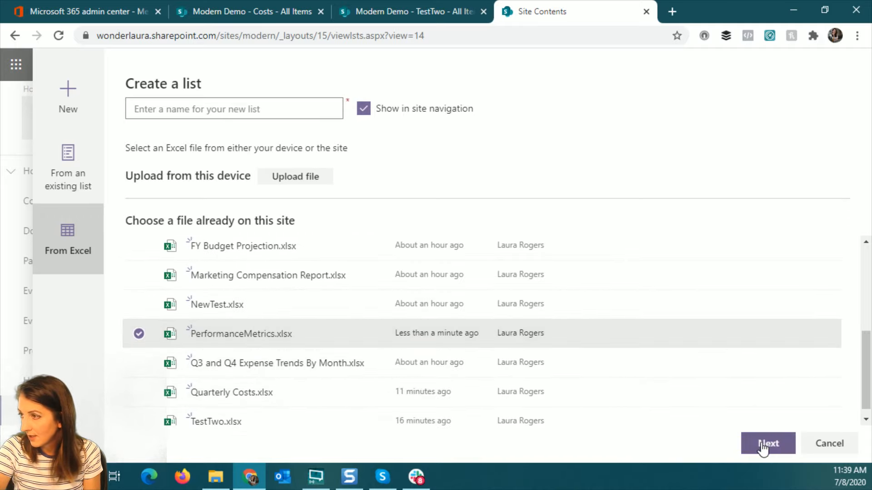
{"action": "left_click", "coordinate": [201, 104]}
{"action": "type", "text": "P"}
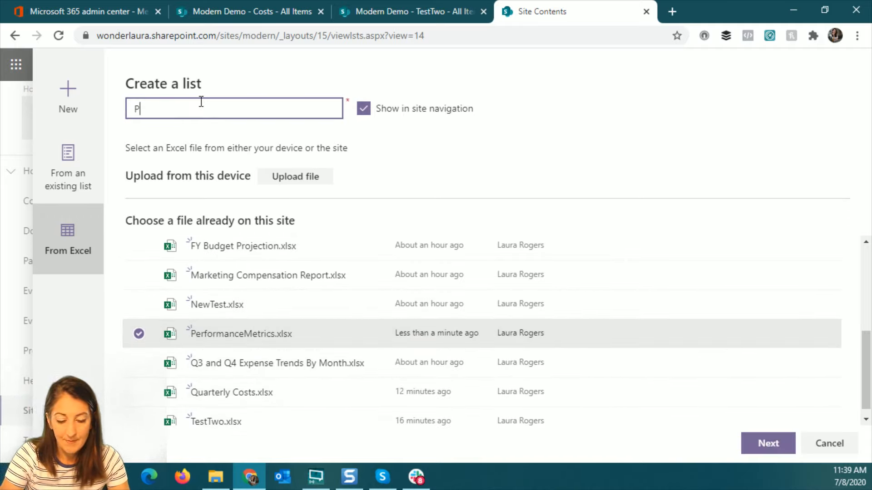
{"action": "type", "text": "erforman"}
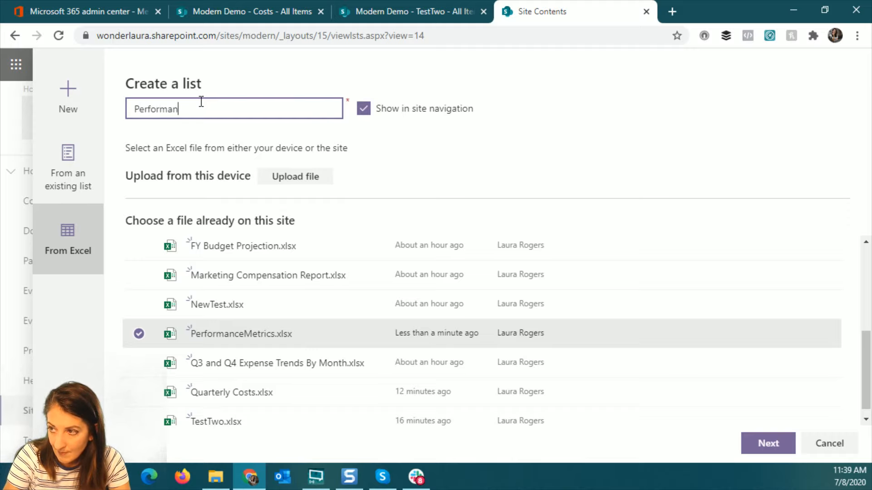
{"action": "type", "text": "ce"}
{"action": "left_click", "coordinate": [768, 444]}
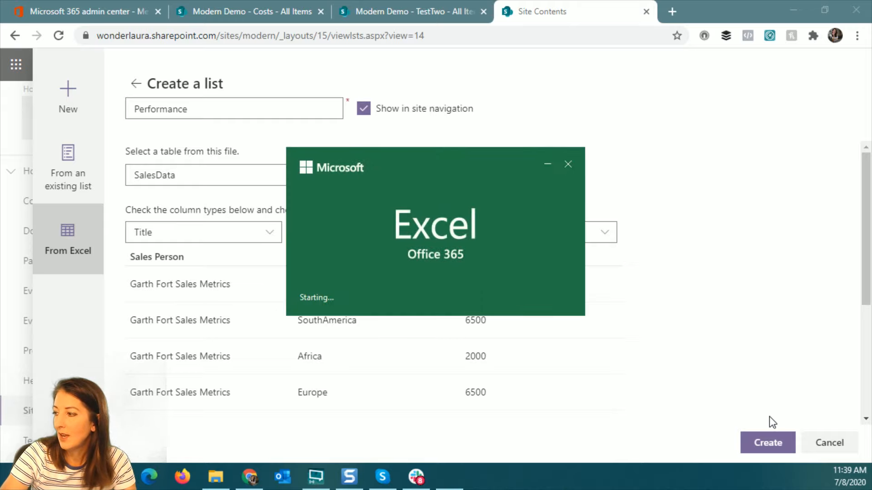
Cancel the SharePoint list and delete the LauraTest defined name in Excel's Name Manager
{"action": "left_click", "coordinate": [818, 444]}
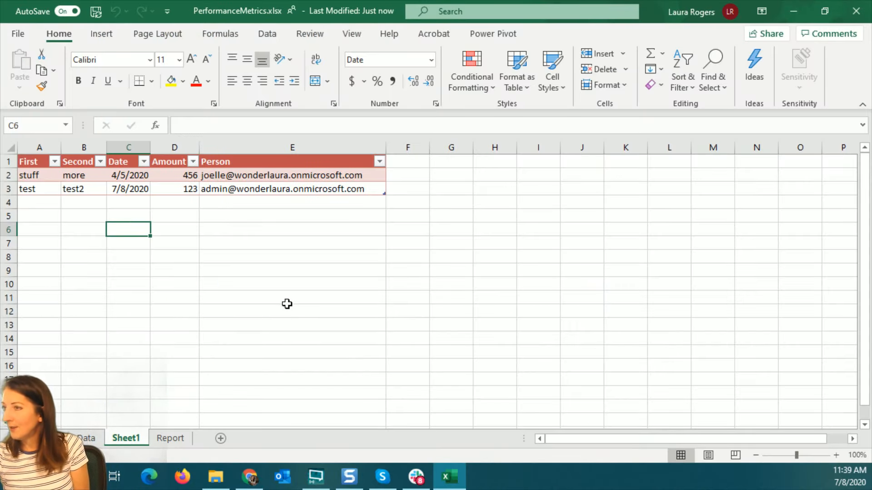
{"action": "left_click", "coordinate": [222, 37]}
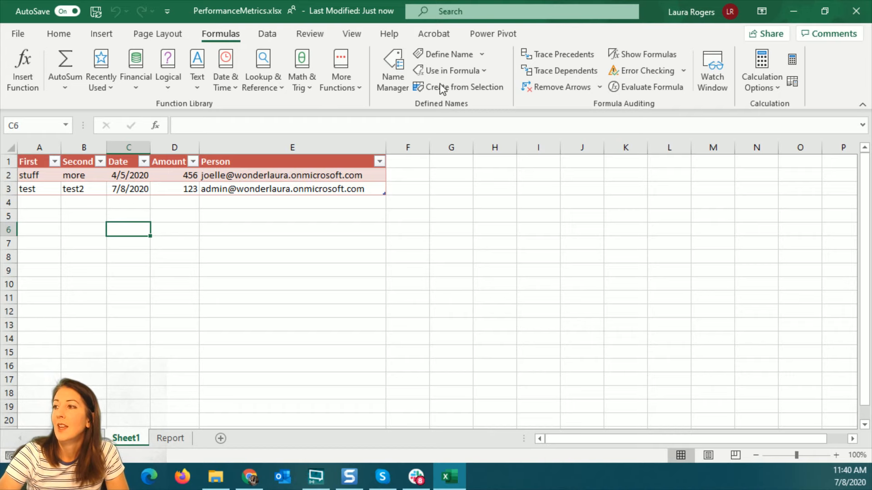
{"action": "left_click", "coordinate": [396, 73]}
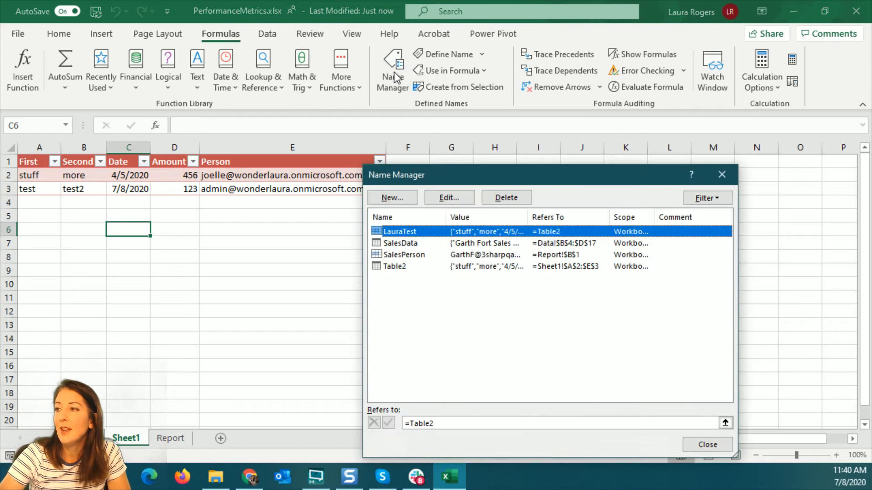
{"action": "left_click", "coordinate": [413, 268]}
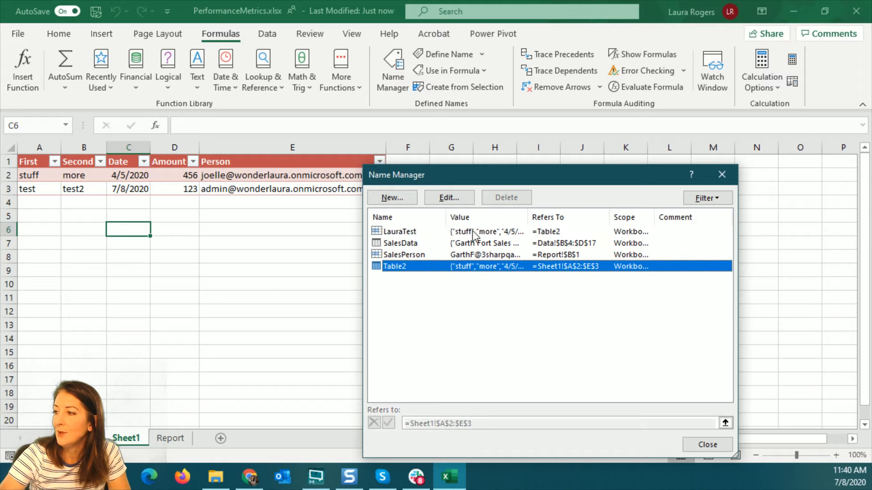
{"action": "left_click", "coordinate": [539, 233]}
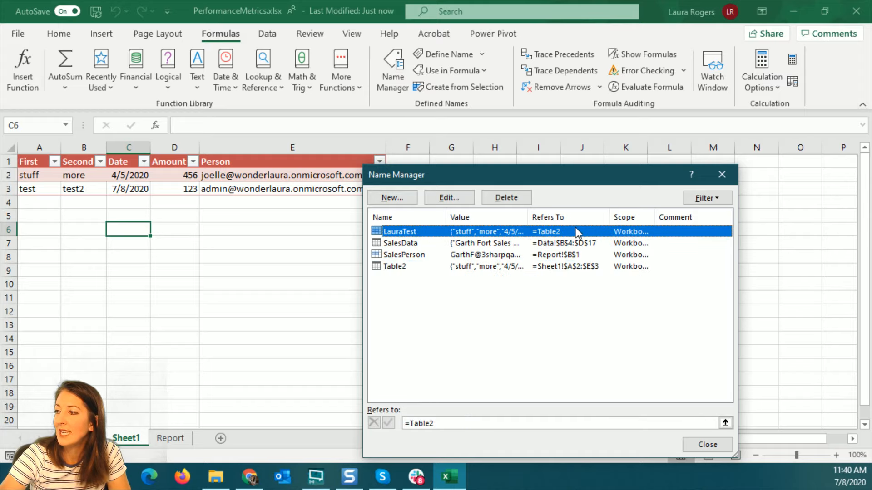
{"action": "left_click", "coordinate": [561, 268]}
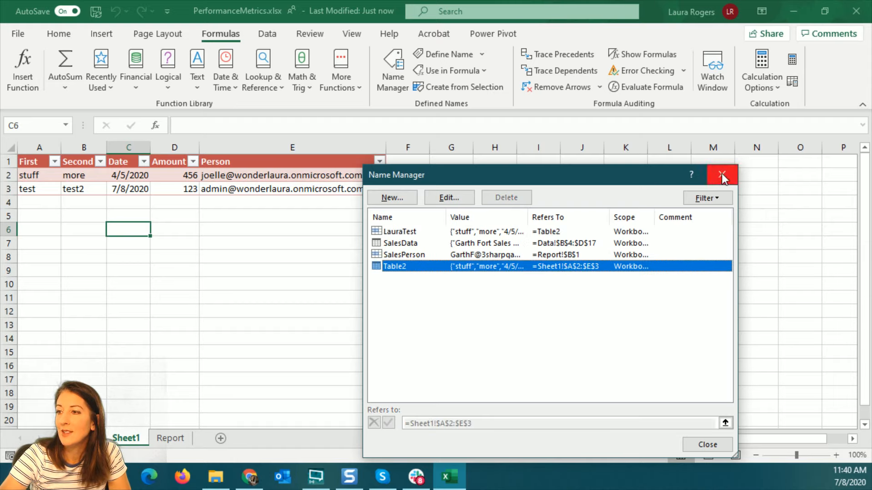
{"action": "left_click", "coordinate": [443, 233]}
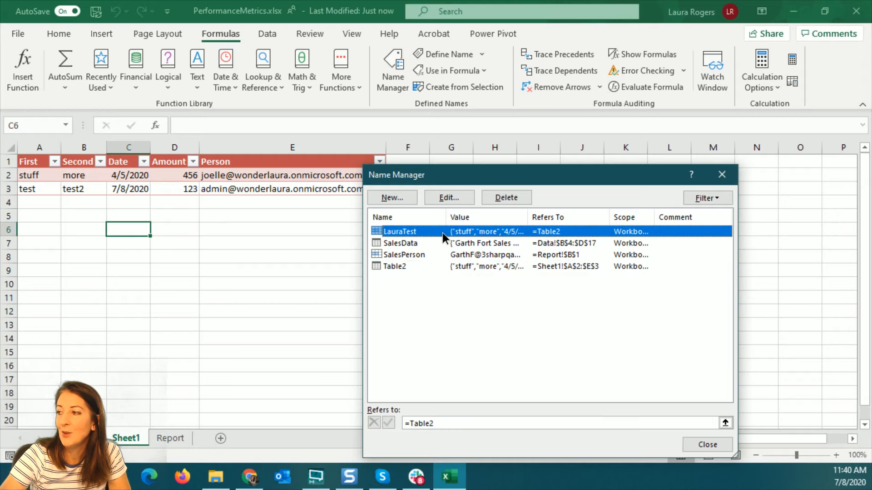
{"action": "left_click", "coordinate": [510, 199]}
{"action": "key", "text": "Return"}
{"action": "left_click", "coordinate": [411, 255]}
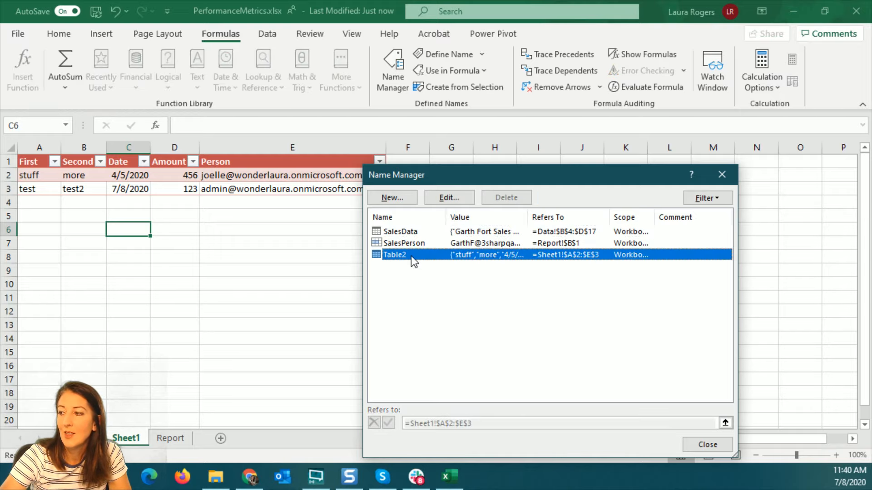
Rename the Table2 table to LauraTesting, then close Name Manager and Excel
{"action": "left_click", "coordinate": [443, 198]}
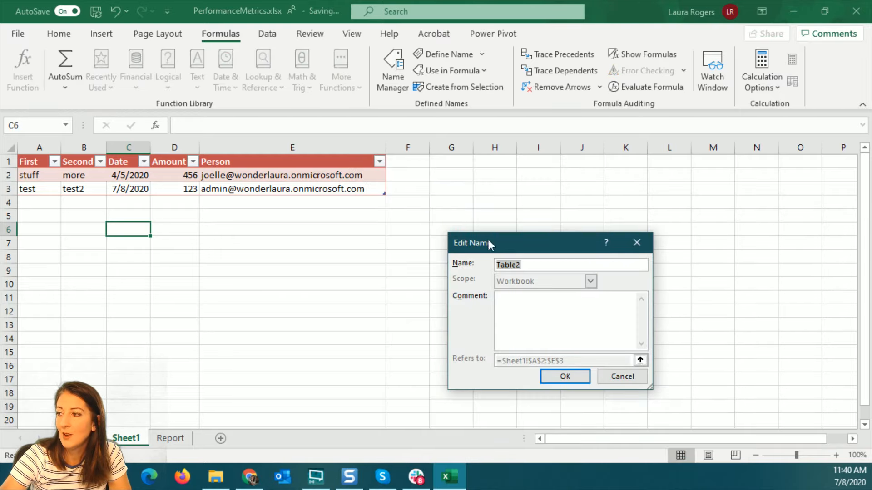
{"action": "type", "text": "Laura"}
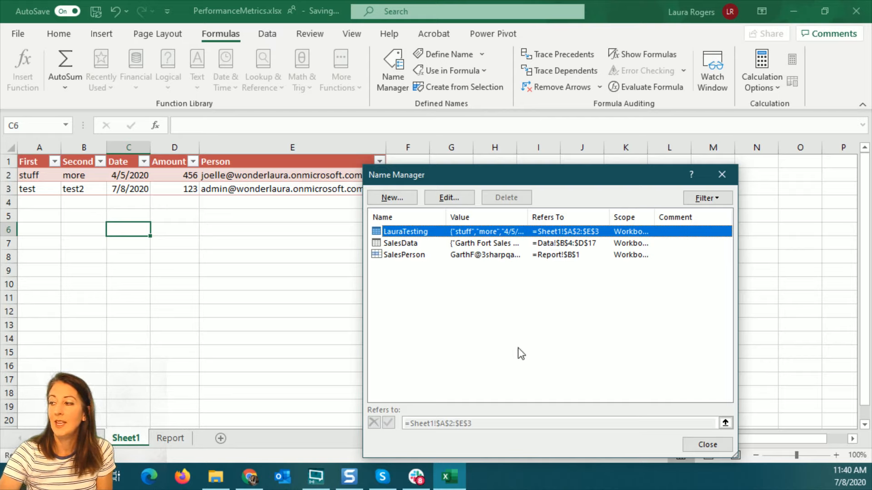
{"action": "left_click", "coordinate": [707, 445]}
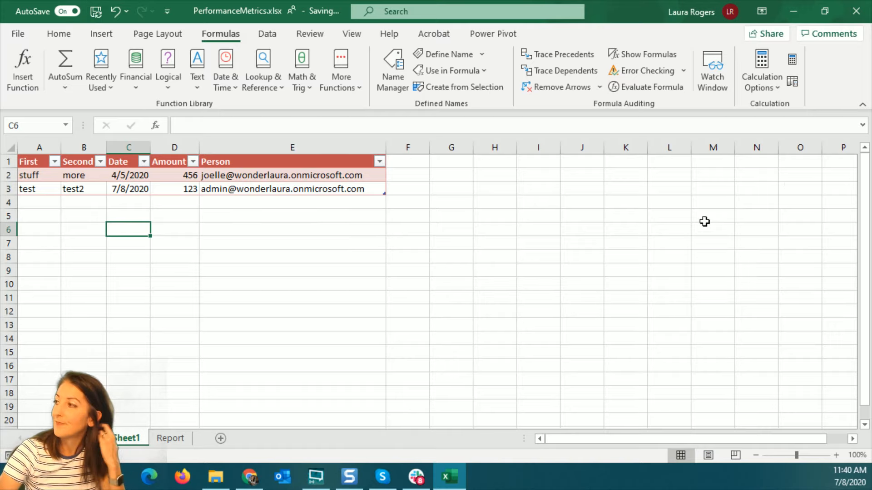
{"action": "left_click", "coordinate": [856, 11]}
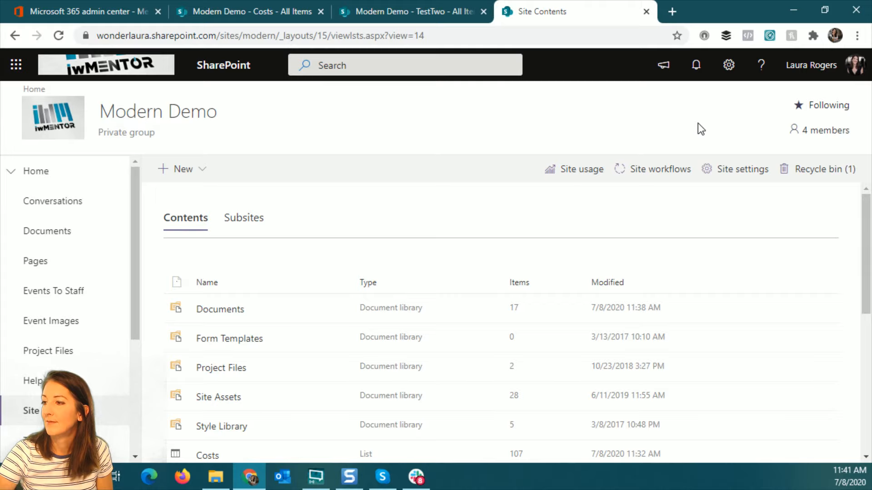
Again start a from-Excel list using PerformanceMetrics.xlsx, named Performance, and load its tables
{"action": "left_click", "coordinate": [202, 169]}
{"action": "left_click", "coordinate": [187, 195]}
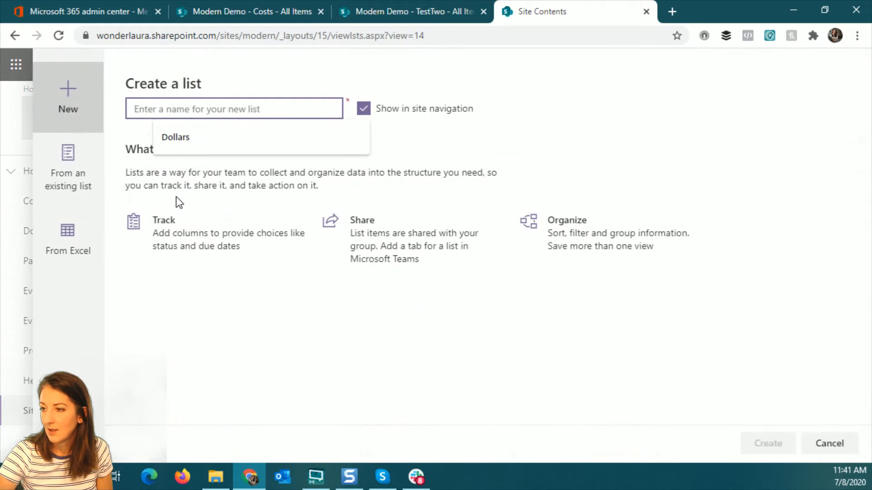
{"action": "left_click", "coordinate": [70, 236]}
{"action": "scroll", "coordinate": [262, 369], "scroll_direction": "down", "scroll_amount": 5}
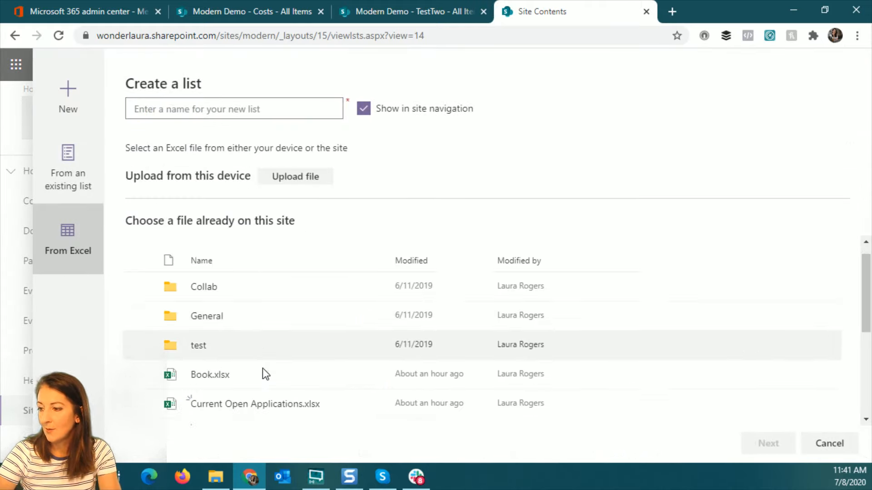
{"action": "left_click", "coordinate": [298, 322]}
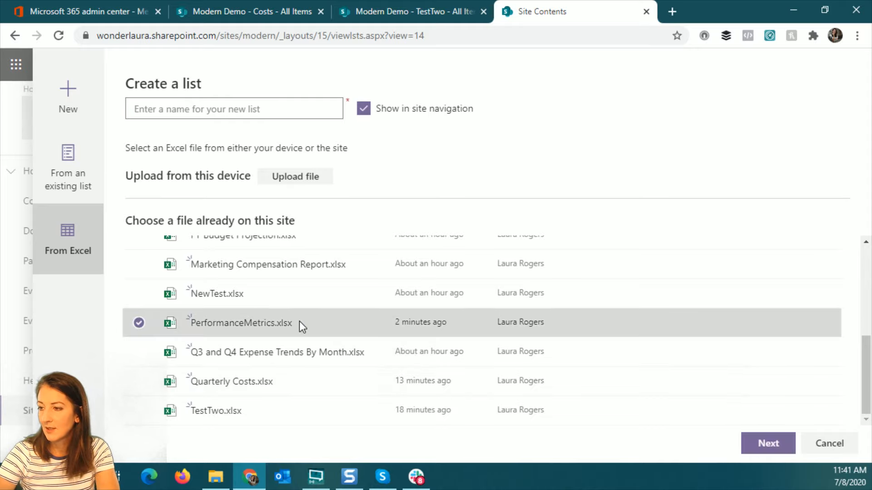
{"action": "left_click", "coordinate": [251, 109]}
{"action": "type", "text": "P"}
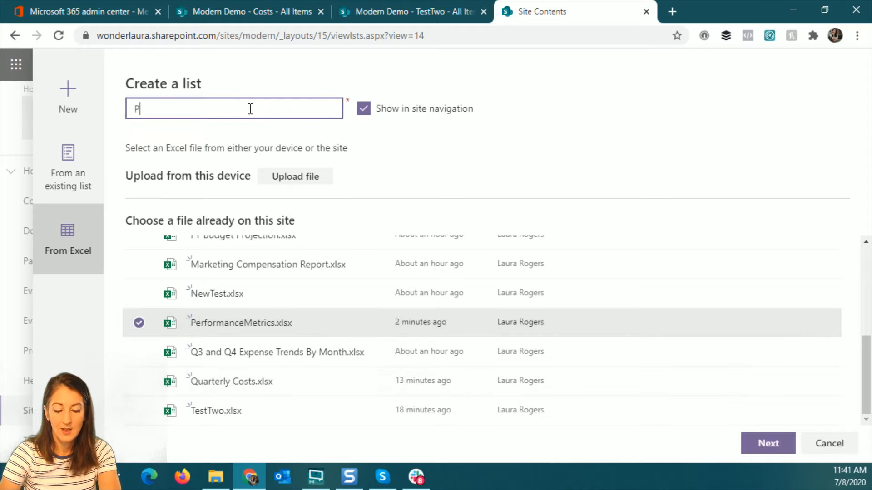
{"action": "type", "text": "erformance"}
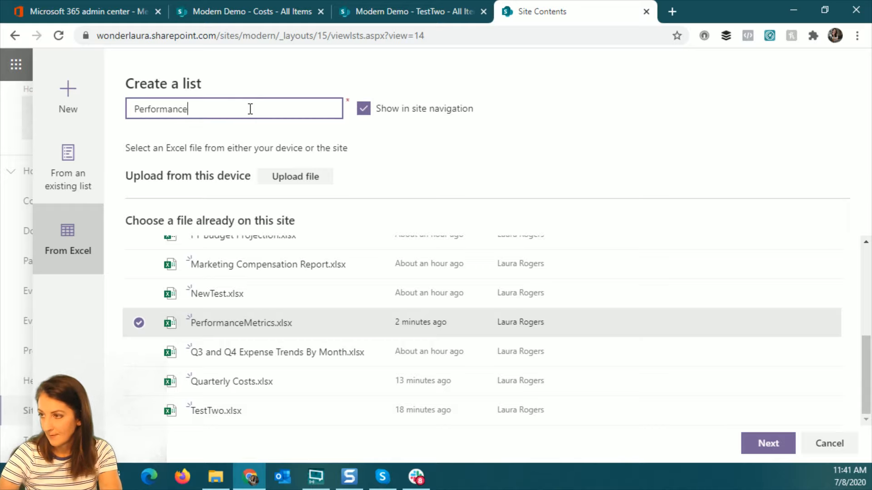
{"action": "left_click", "coordinate": [768, 444]}
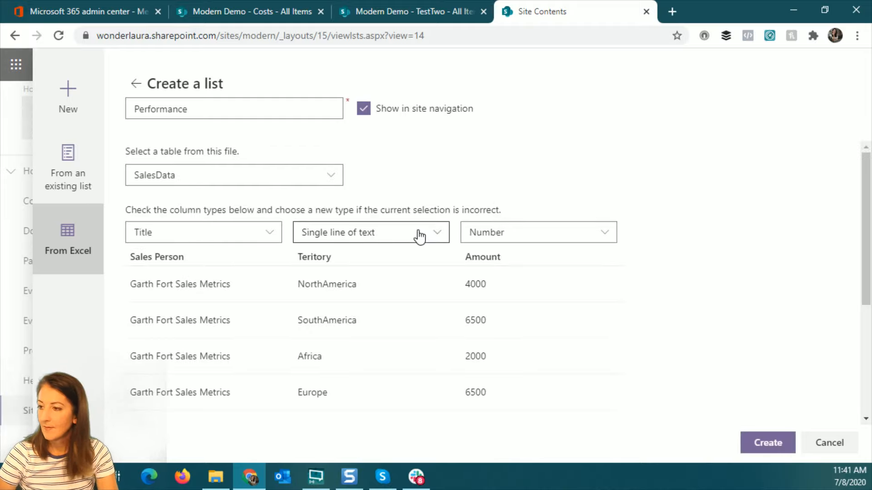
Use the LauraTesting table as the source and set the Date column to Date and time
{"action": "left_click", "coordinate": [253, 178]}
{"action": "left_click", "coordinate": [195, 222]}
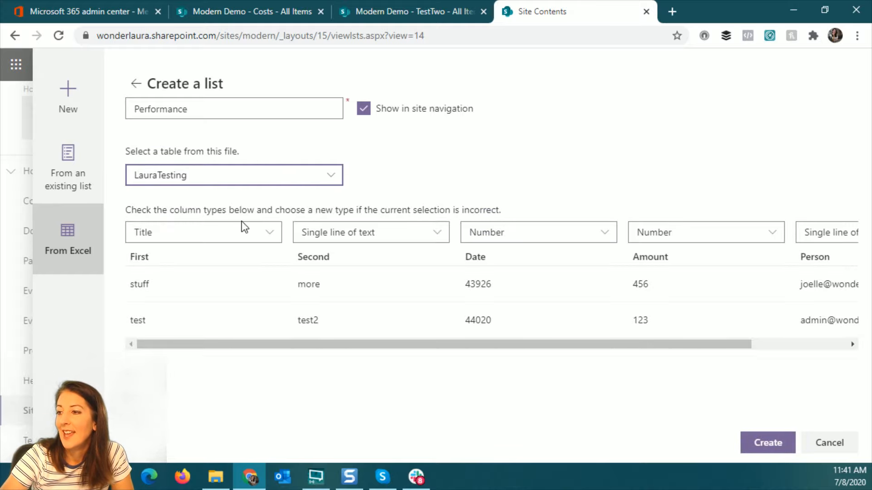
{"action": "left_click", "coordinate": [570, 235]}
{"action": "left_click", "coordinate": [532, 298]}
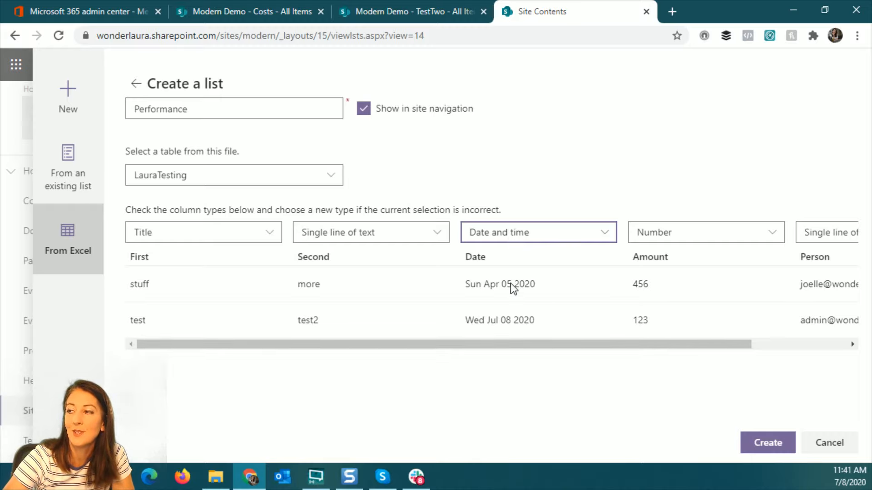
Set the Person column to Do not import and create the Performance list
{"action": "left_click_drag", "start_coordinate": [652, 345], "coordinate": [767, 344]}
{"action": "left_click", "coordinate": [772, 238]}
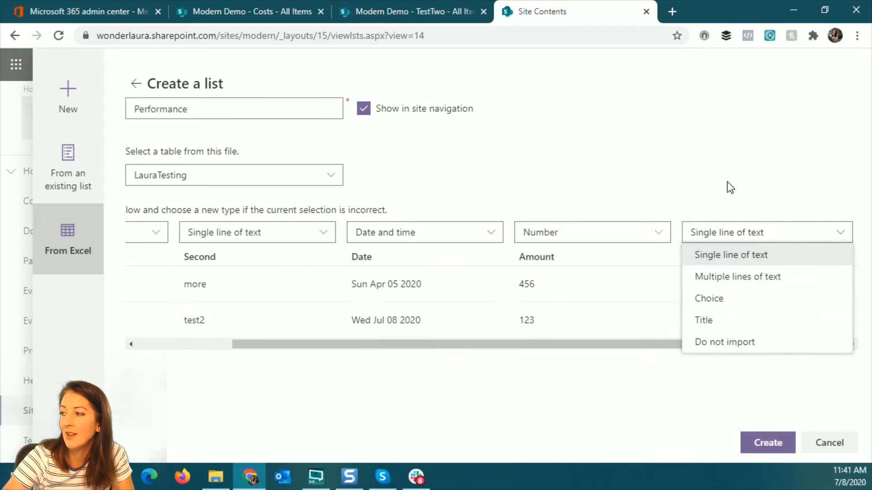
{"action": "left_click", "coordinate": [724, 205]}
{"action": "left_click", "coordinate": [739, 233]}
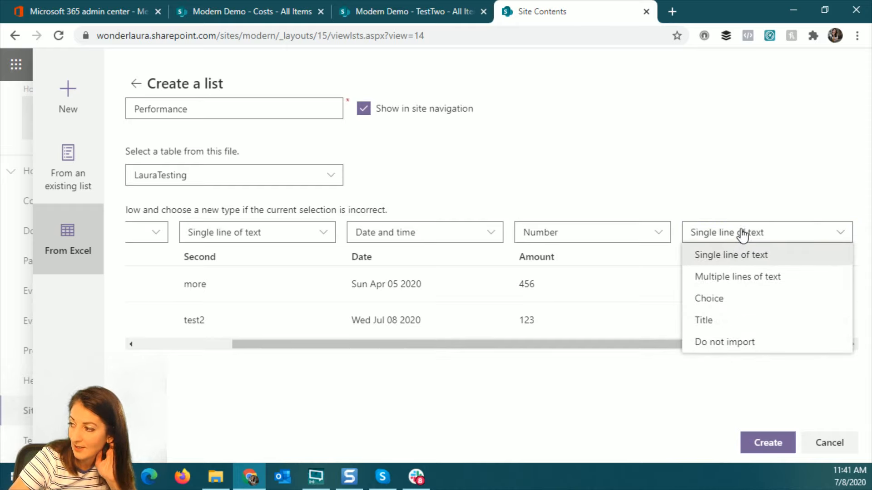
{"action": "left_click", "coordinate": [726, 344]}
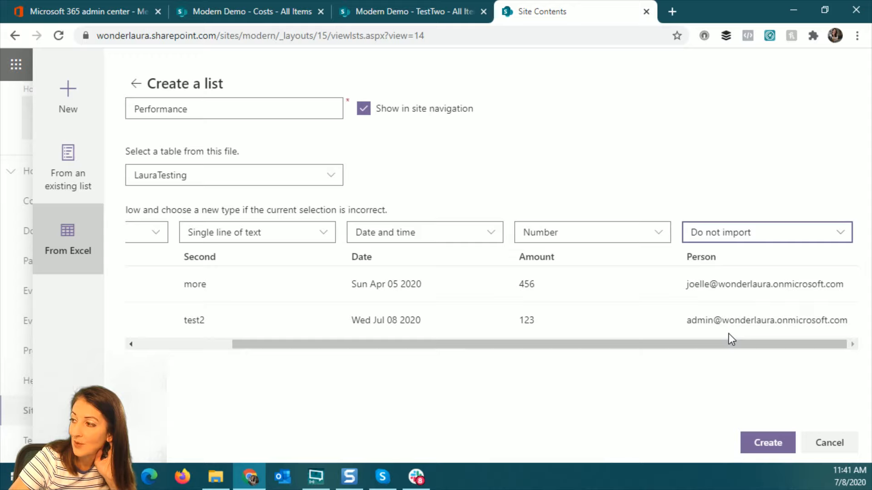
{"action": "left_click", "coordinate": [768, 444]}
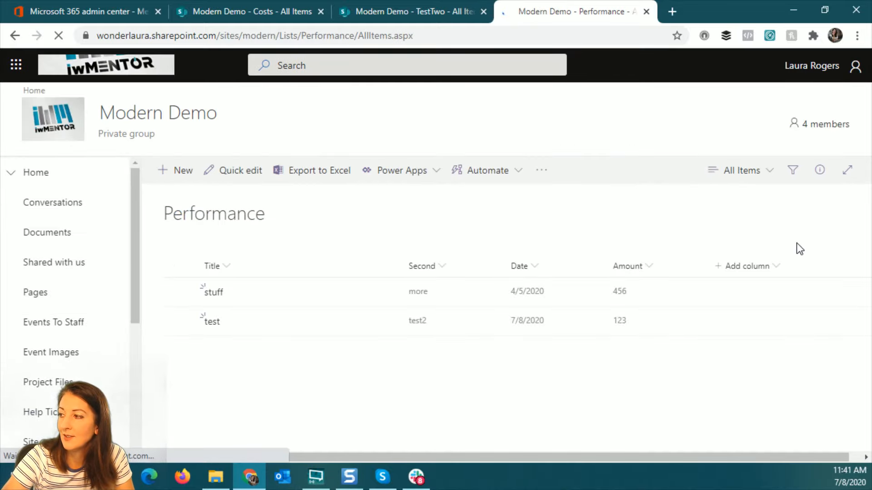
Add a Person or Group column named Person to Performance, then switch to the Costs list
{"action": "left_click", "coordinate": [750, 266]}
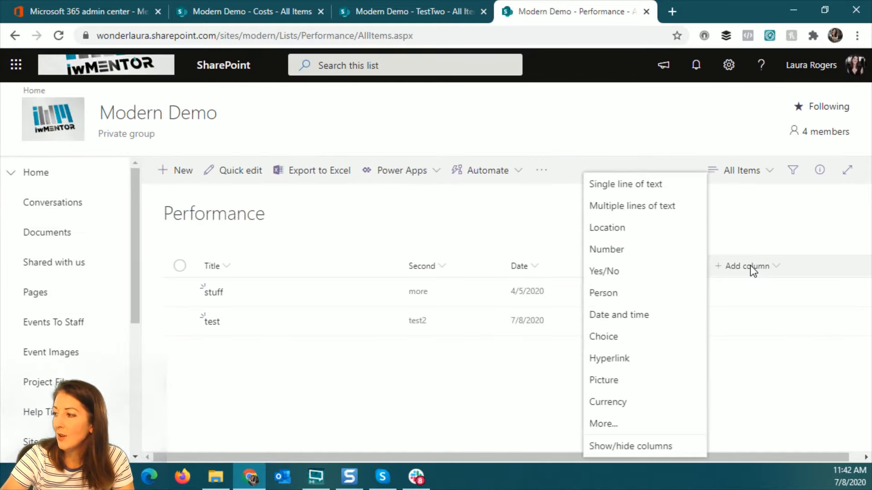
{"action": "left_click", "coordinate": [632, 292]}
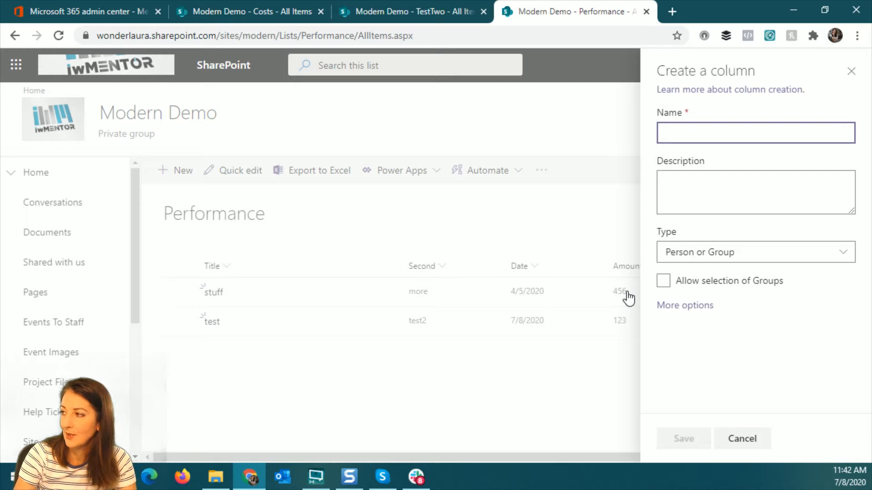
{"action": "type", "text": "Perso"}
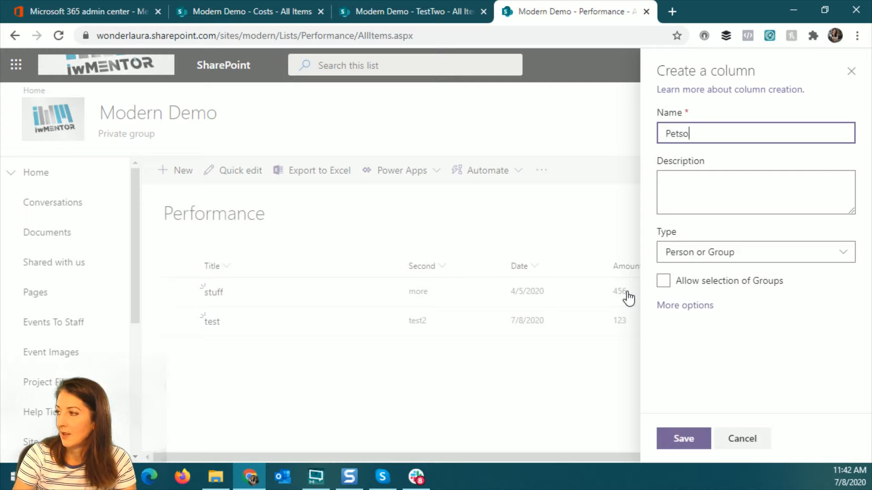
{"action": "key", "text": "BackSpace"}
{"action": "key", "text": "BackSpace"}
{"action": "type", "text": "son"}
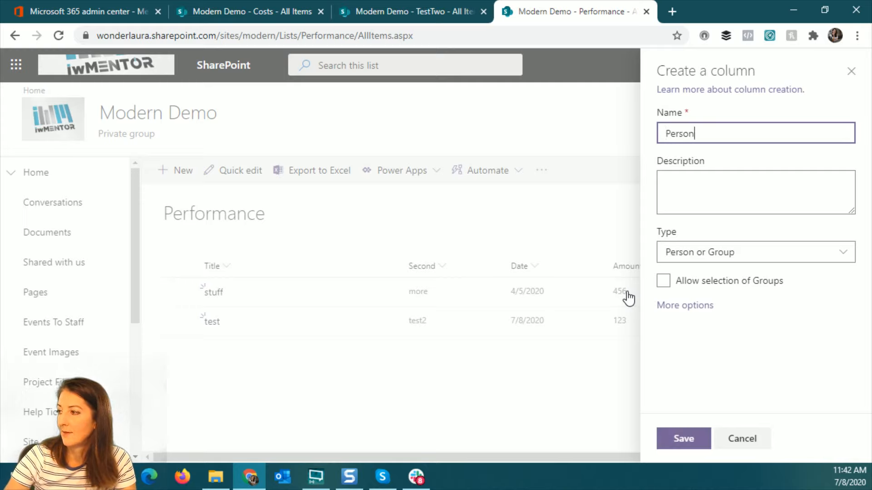
{"action": "left_click", "coordinate": [684, 439]}
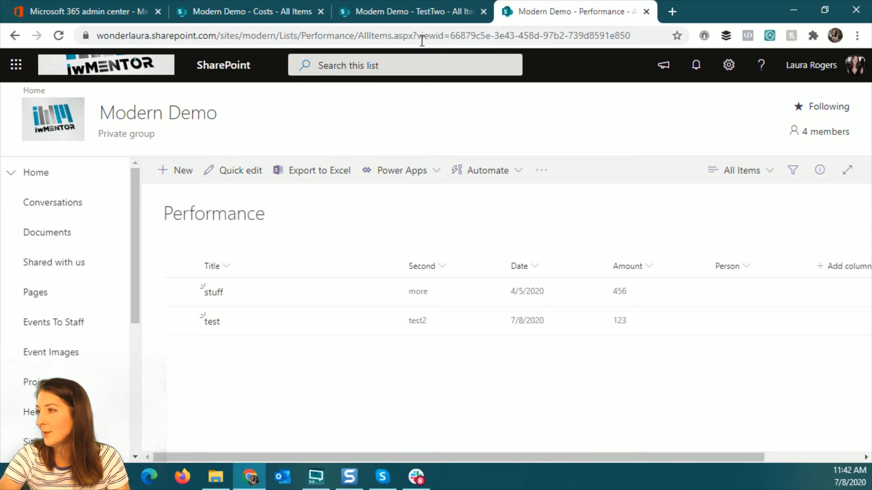
{"action": "left_click", "coordinate": [412, 14]}
{"action": "left_click", "coordinate": [292, 14]}
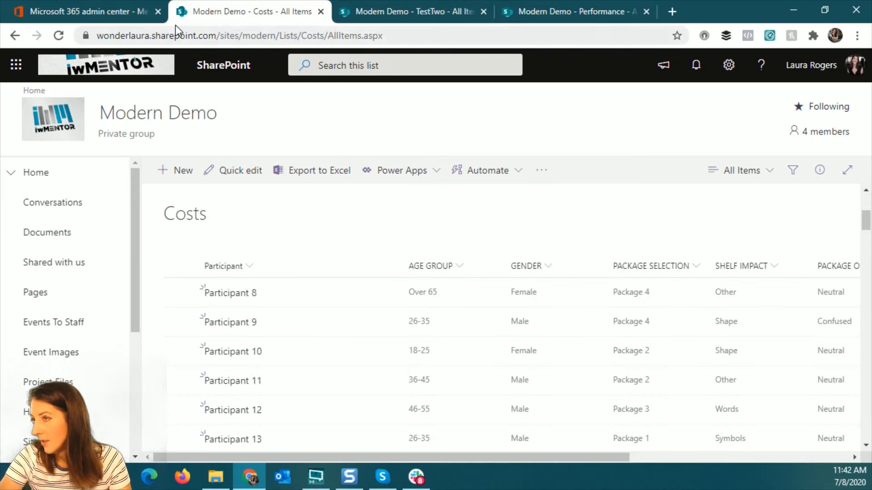
From the Costs list, open PerformanceMetrics.xlsx in the site's Documents library
{"action": "left_click", "coordinate": [81, 14]}
{"action": "left_click", "coordinate": [268, 14]}
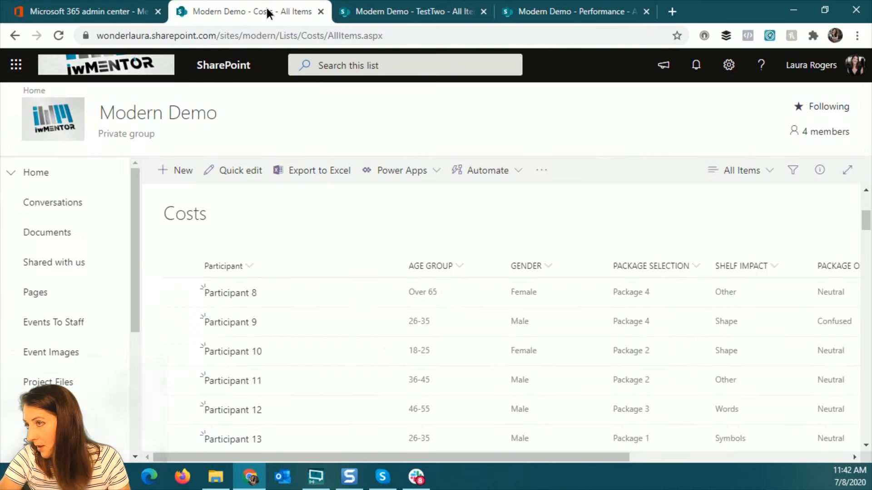
{"action": "left_click", "coordinate": [48, 233]}
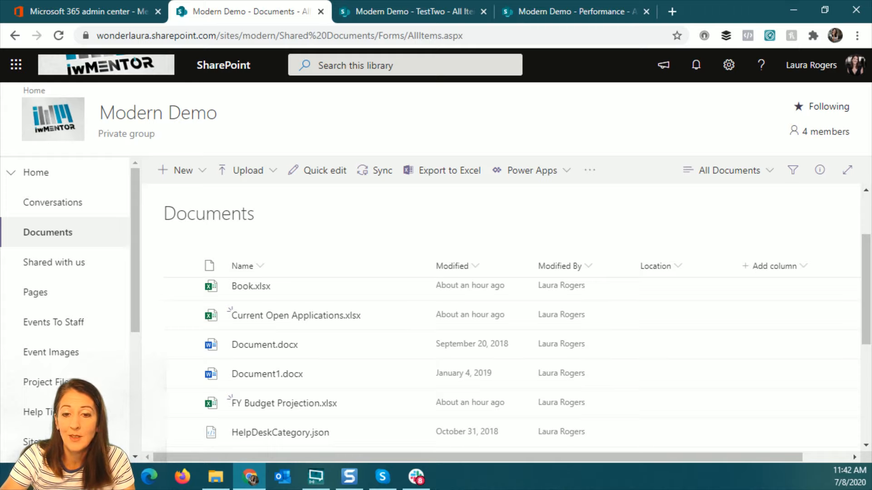
{"action": "scroll", "coordinate": [375, 392], "scroll_direction": "down", "scroll_amount": 5}
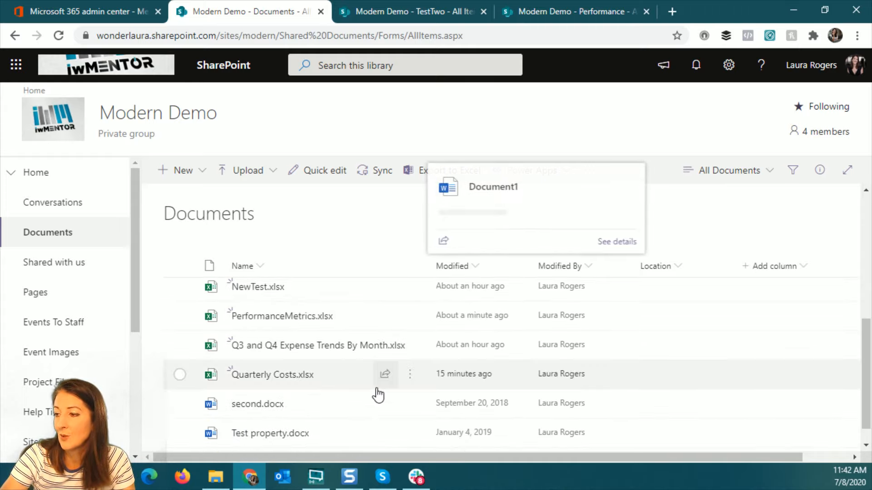
{"action": "scroll", "coordinate": [364, 402], "scroll_direction": "down", "scroll_amount": 1}
{"action": "scroll", "coordinate": [325, 377], "scroll_direction": "up", "scroll_amount": 2}
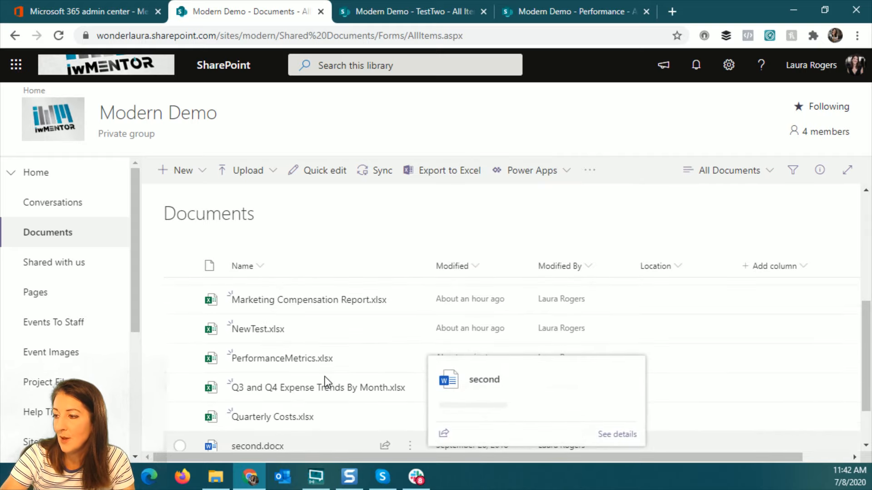
{"action": "left_click", "coordinate": [295, 359]}
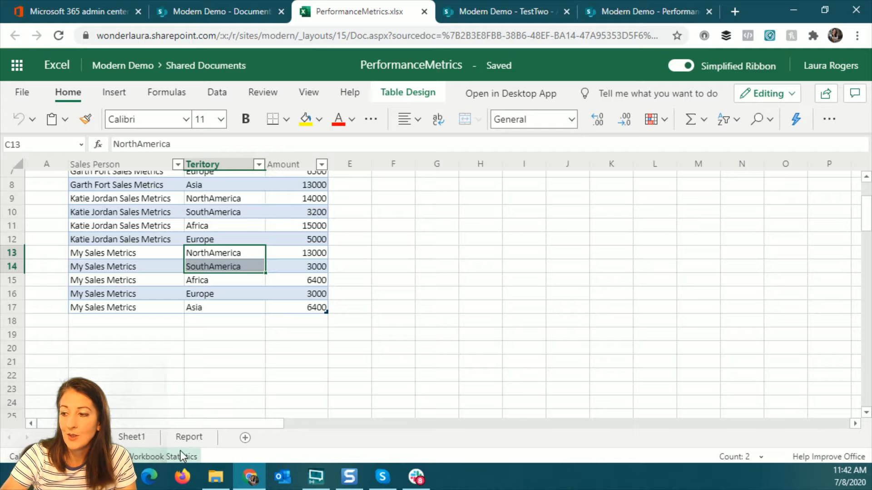
Copy the two Person e-mail addresses in Sheet1's E2:E3 and return to the Performance list
{"action": "left_click", "coordinate": [133, 437]}
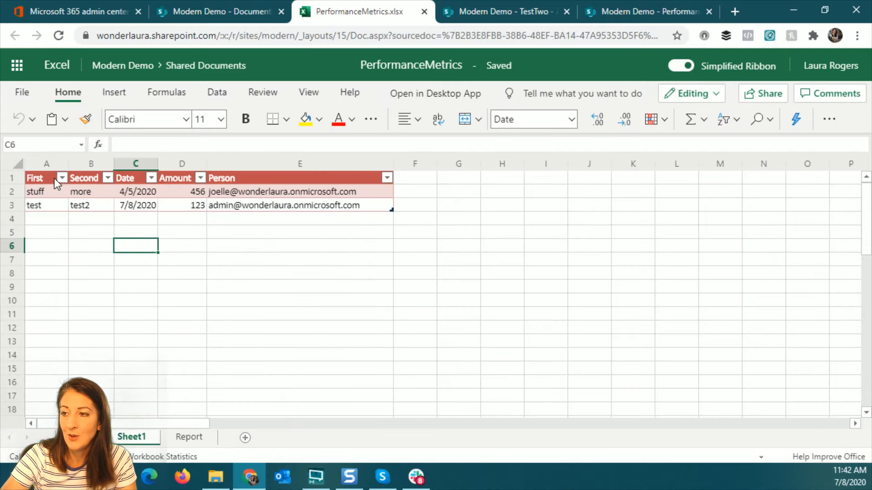
{"action": "left_click", "coordinate": [48, 203]}
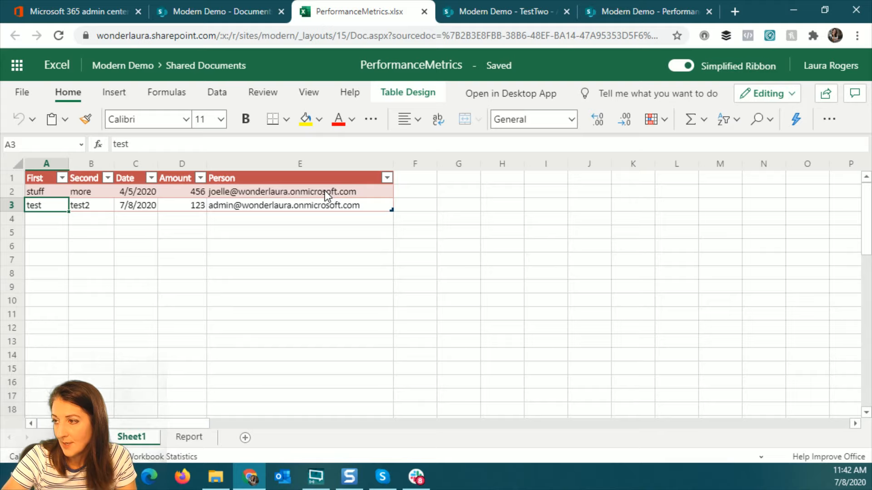
{"action": "left_click_drag", "start_coordinate": [321, 193], "coordinate": [323, 205]}
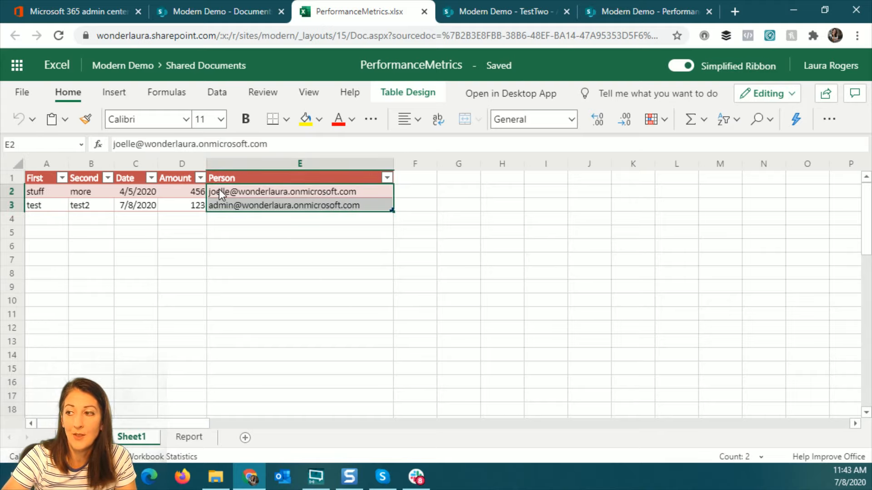
{"action": "key", "text": "ctrl+c"}
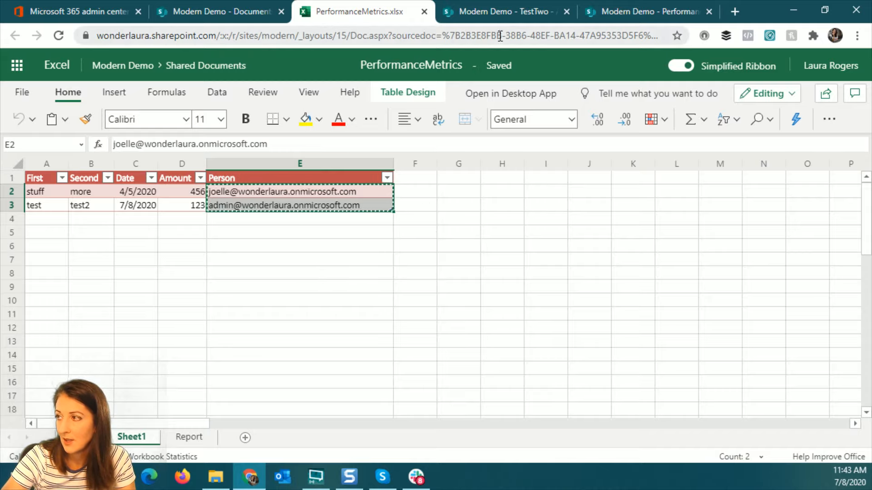
{"action": "left_click", "coordinate": [663, 2]}
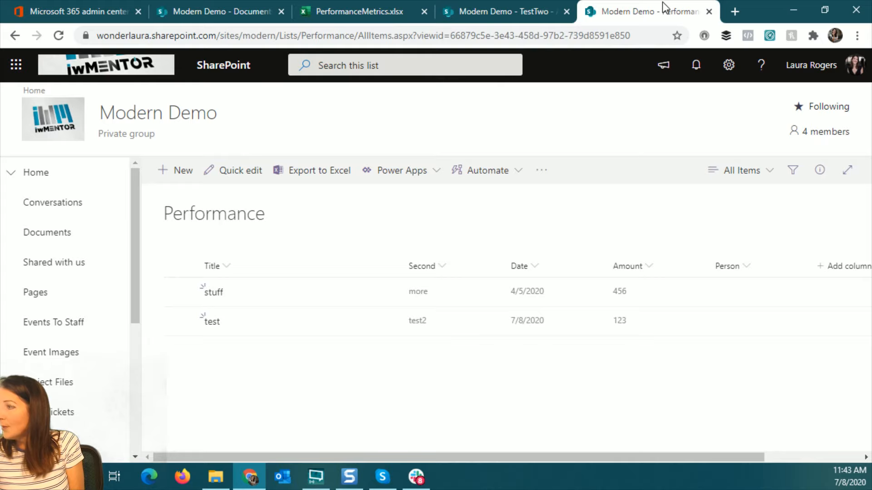
In Quick edit, paste the copied addresses into the Person column of items stuff and test
{"action": "left_click", "coordinate": [250, 172]}
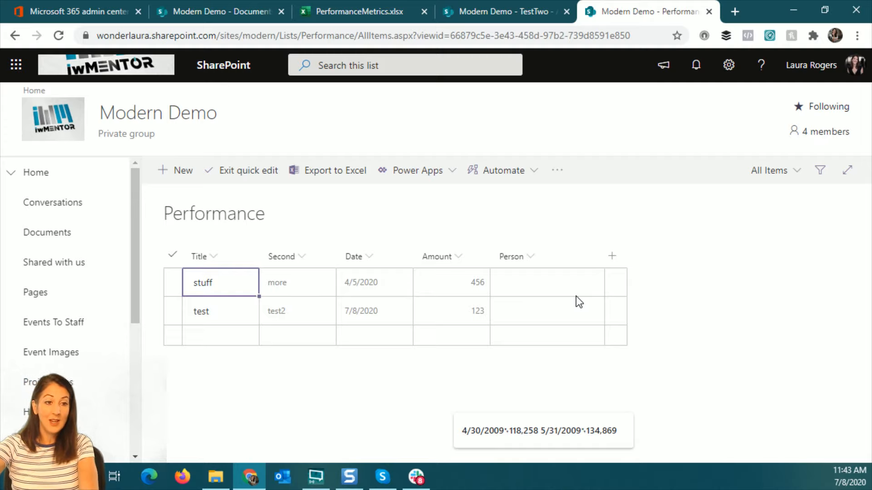
{"action": "left_click", "coordinate": [540, 285]}
{"action": "key", "text": "ctrl+v"}
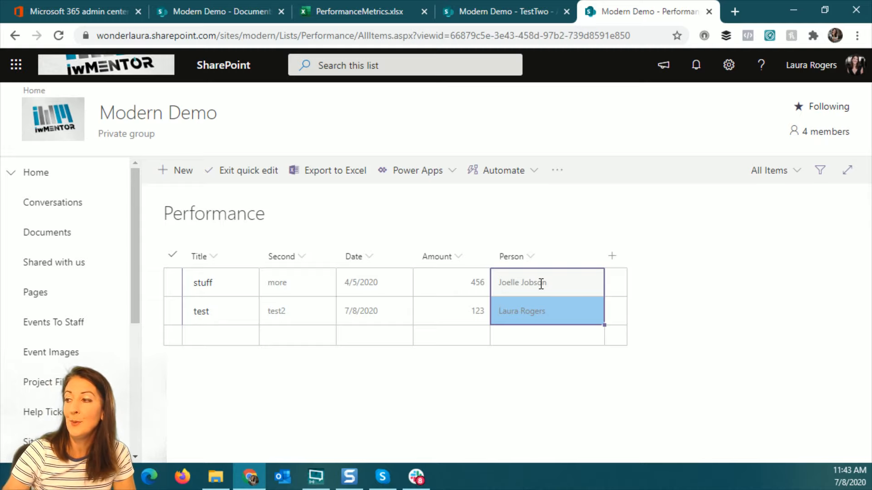
{"action": "left_click", "coordinate": [254, 172]}
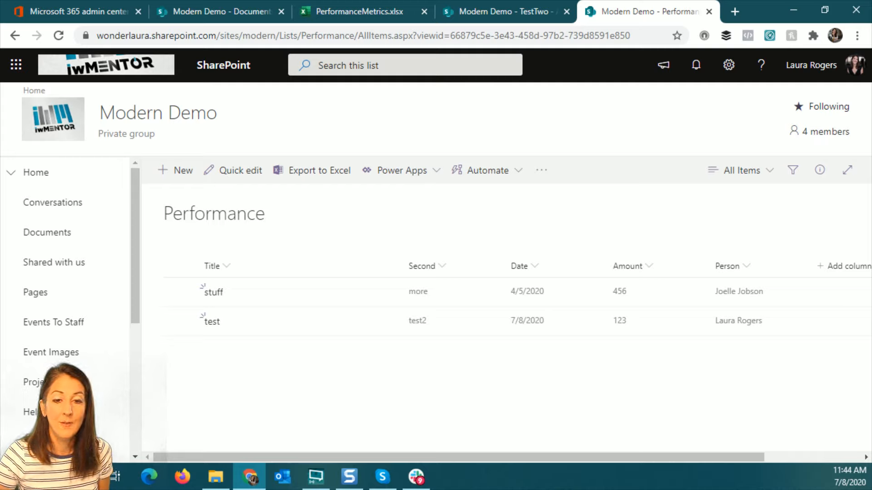
{"action": "key", "text": "alt+Tab"}
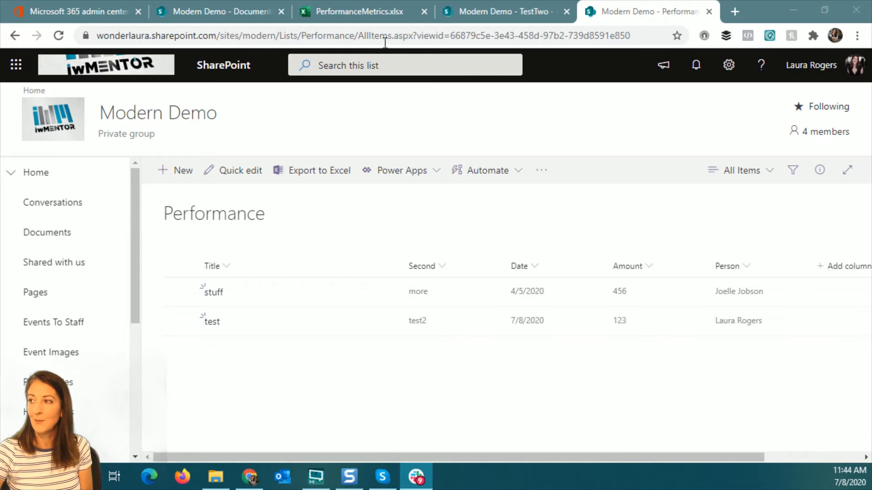
{"action": "left_click", "coordinate": [380, 15]}
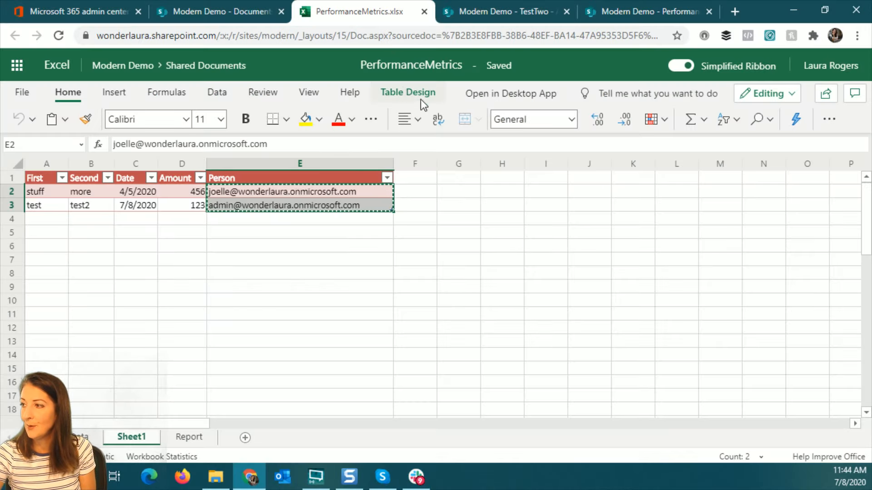
Open PerformanceMetrics.xlsx in the desktop Excel app
{"action": "left_click", "coordinate": [477, 218]}
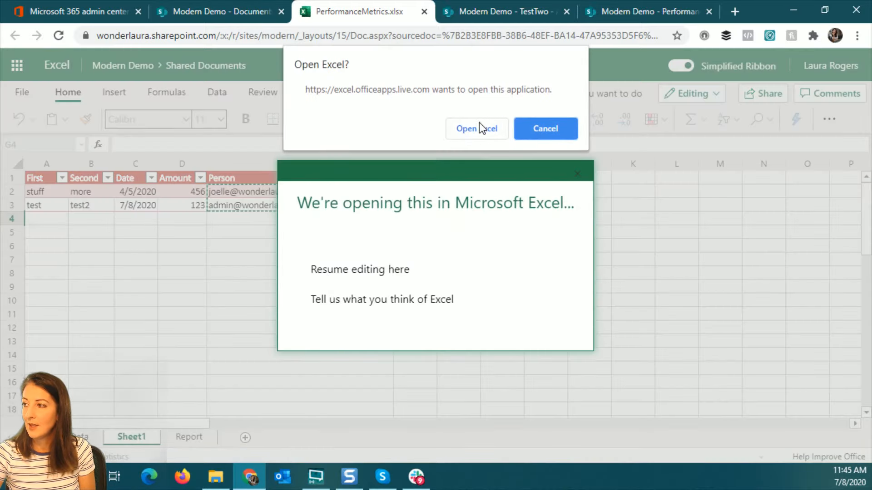
{"action": "left_click", "coordinate": [479, 125]}
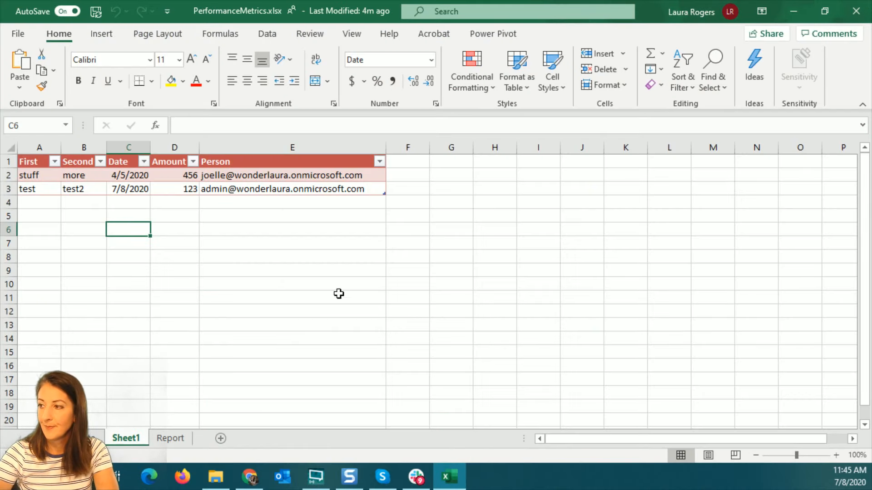
Add column headers Number one, number two and added in F1:H1
{"action": "left_click", "coordinate": [415, 163]}
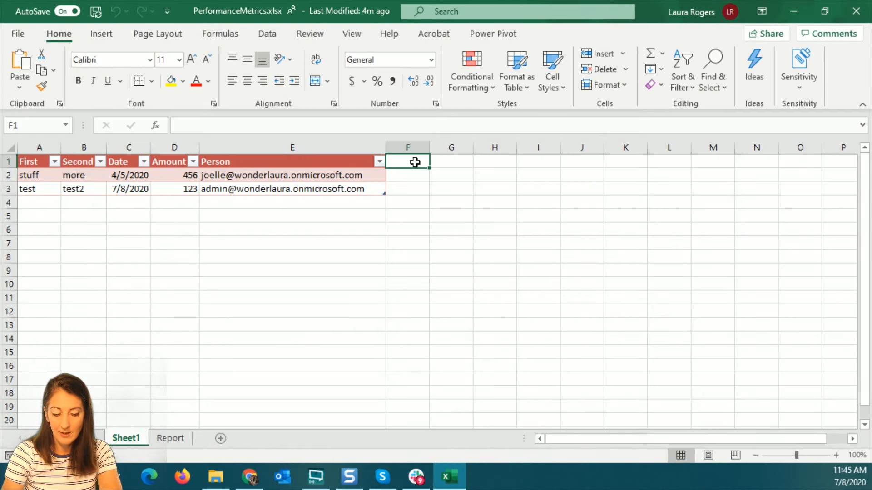
{"action": "type", "text": "Number"}
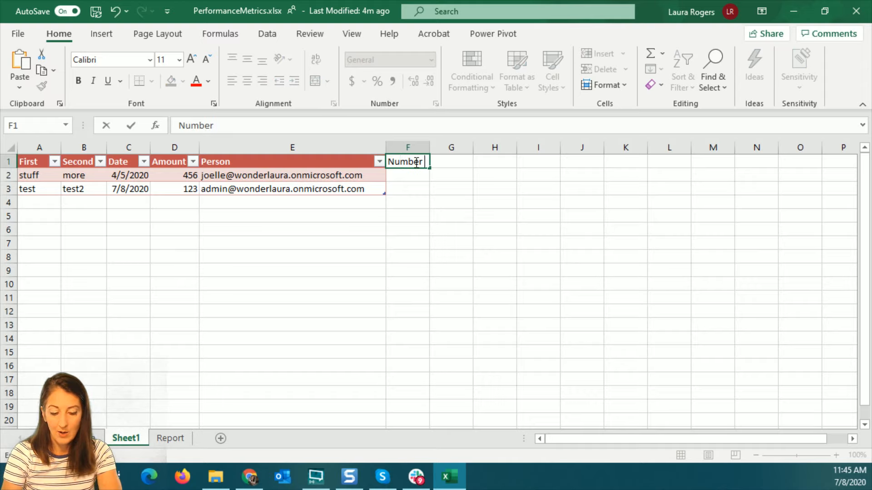
{"action": "type", "text": " one"}
{"action": "key", "text": "Tab"}
{"action": "type", "text": "number"}
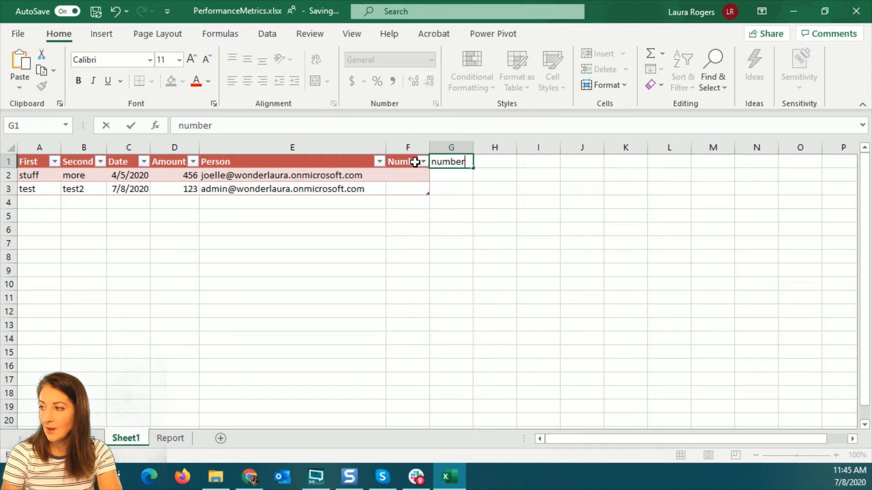
{"action": "type", "text": " two"}
{"action": "key", "text": "Tab"}
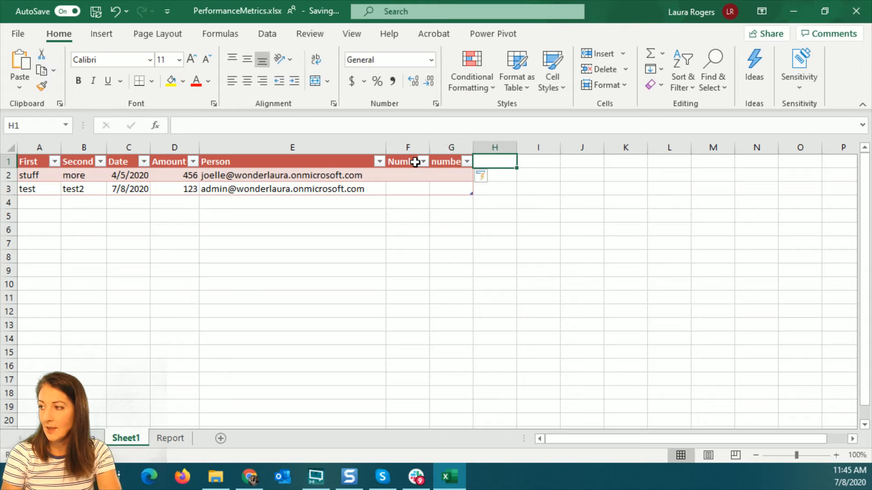
{"action": "type", "text": "added"}
{"action": "key", "text": "Return"}
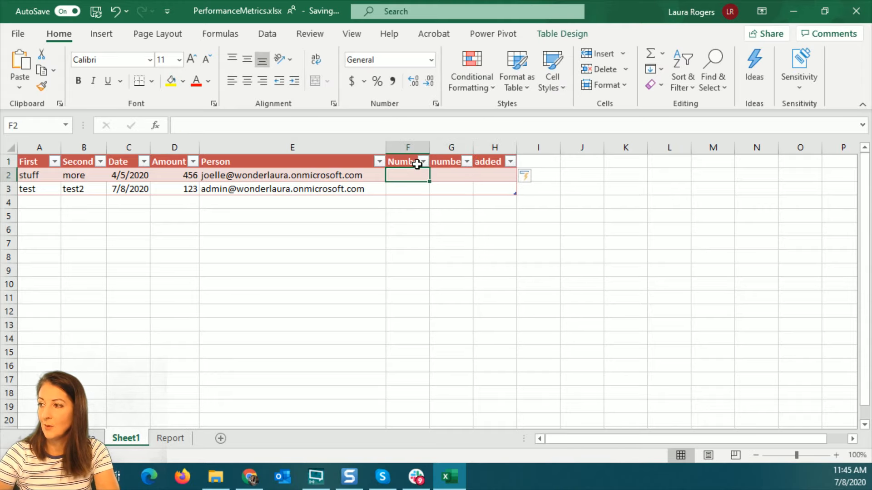
Enter 45 and 78 in row 2, and 96 and 12 in row 3
{"action": "type", "text": "45"}
{"action": "key", "text": "Tab"}
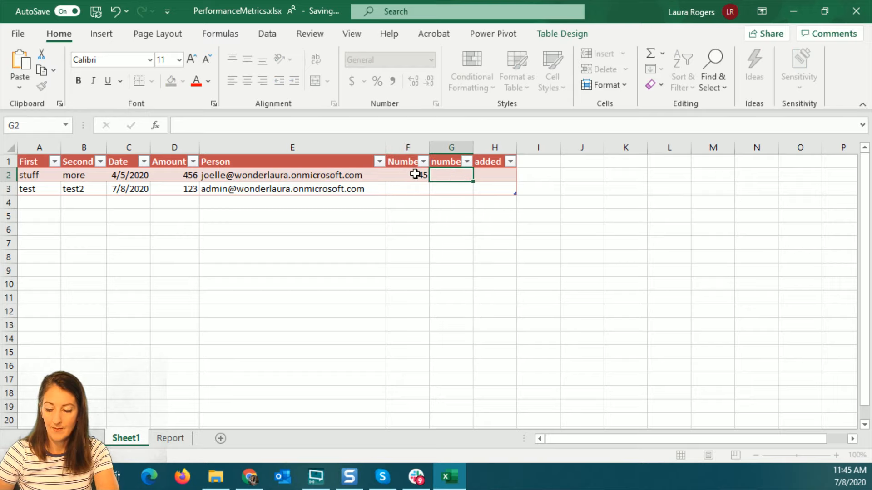
{"action": "type", "text": "78"}
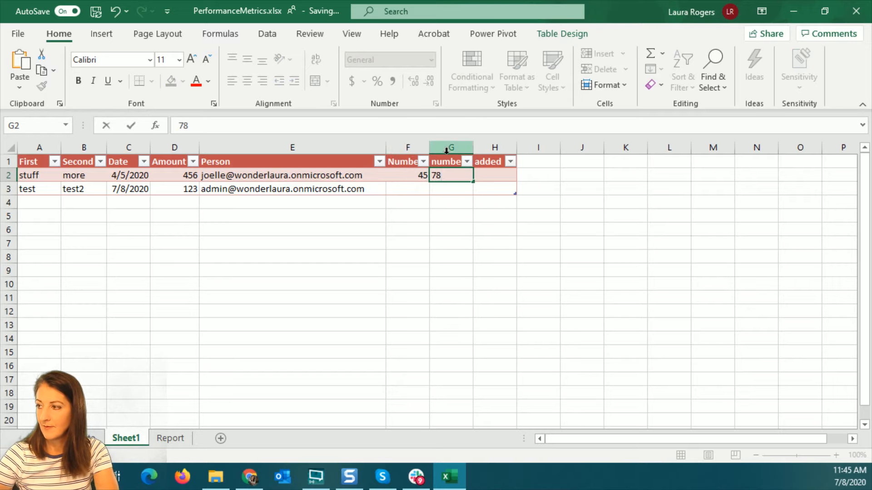
{"action": "left_click", "coordinate": [409, 190]}
{"action": "type", "text": "45"}
{"action": "key", "text": "Tab"}
{"action": "type", "text": "12"}
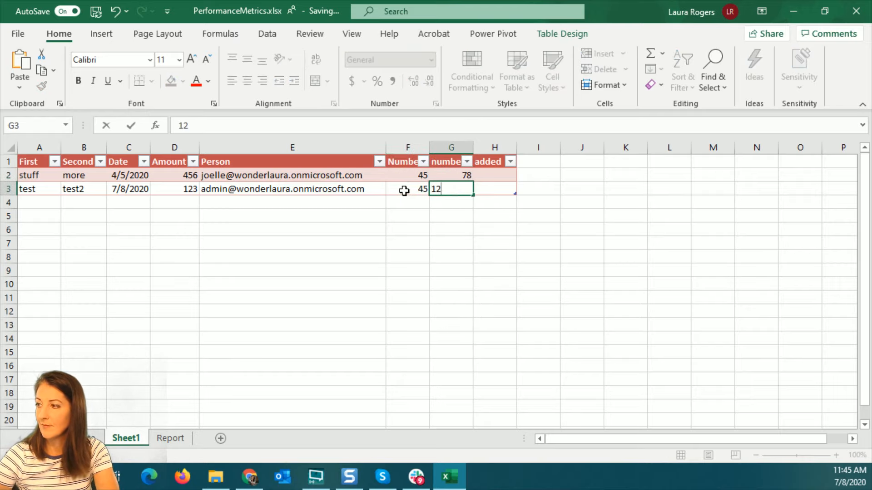
{"action": "left_click", "coordinate": [409, 189]}
{"action": "type", "text": "78"}
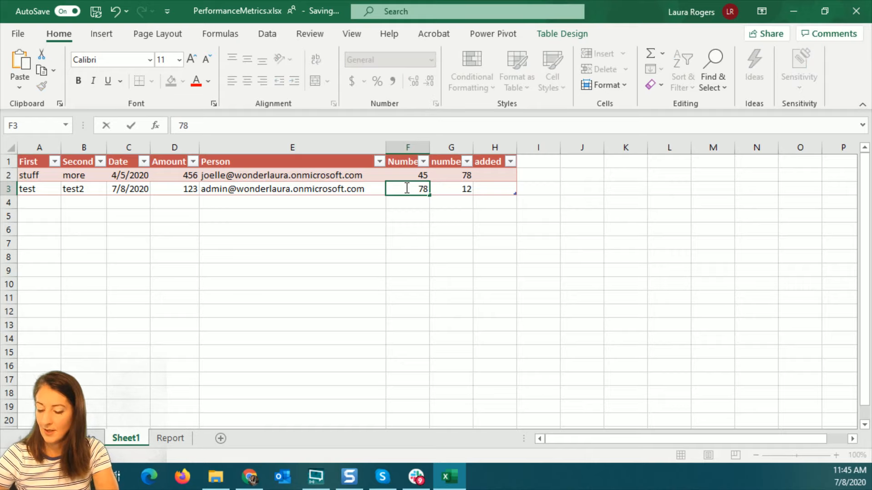
{"action": "key", "text": "BackSpace"}
{"action": "key", "text": "BackSpace"}
{"action": "type", "text": "96"}
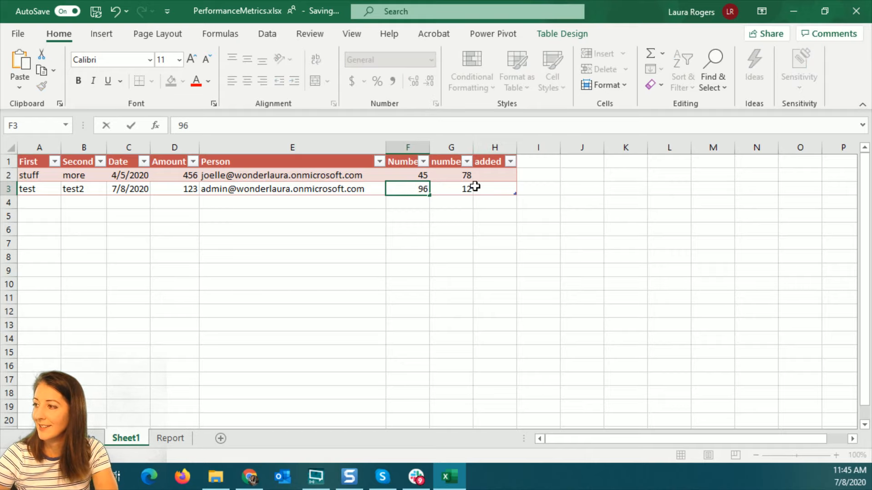
{"action": "left_click", "coordinate": [498, 175]}
Fill the added column with =SUM of Number one and number two (123, 108), then close Excel
{"action": "type", "text": "=sum("}
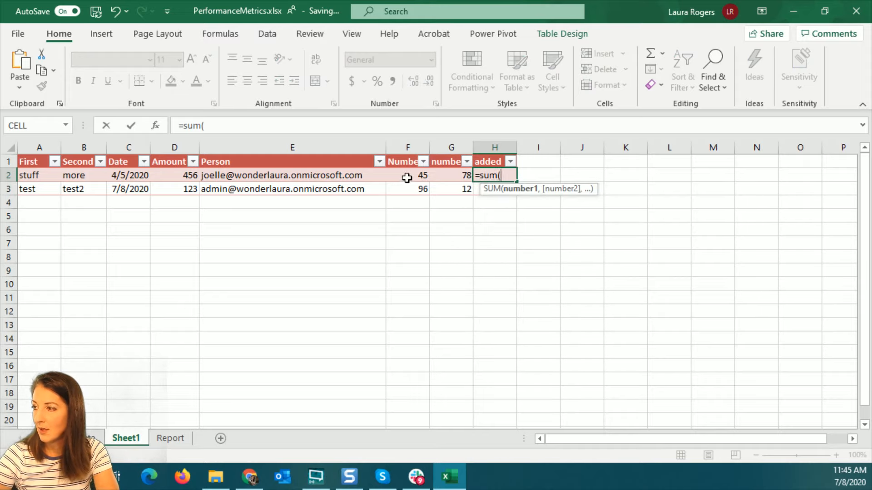
{"action": "left_click_drag", "start_coordinate": [406, 177], "coordinate": [454, 176]}
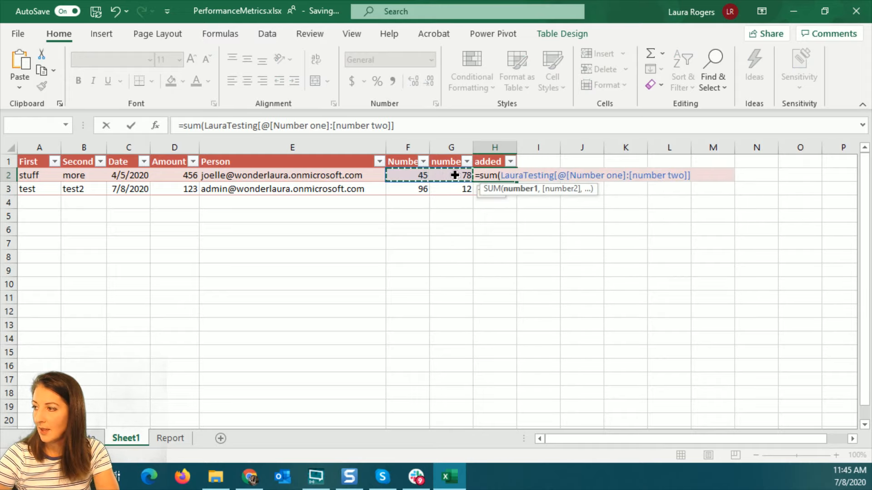
{"action": "key", "text": "Return"}
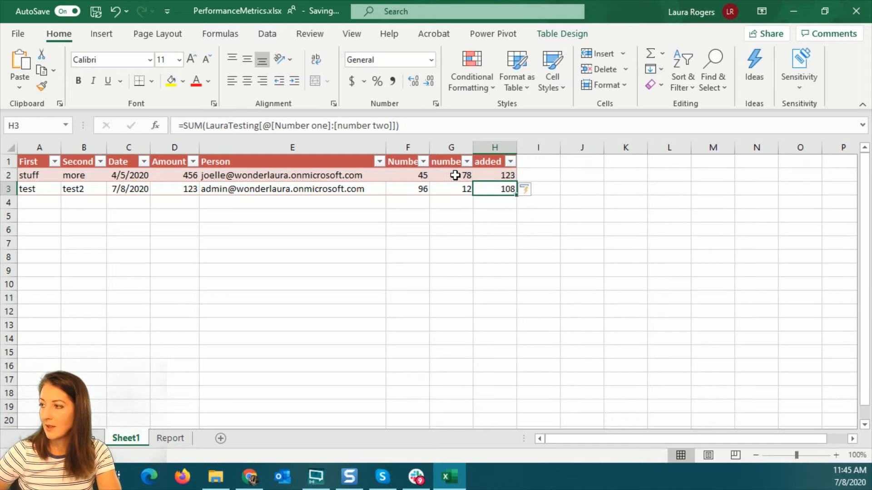
{"action": "left_click", "coordinate": [486, 173]}
{"action": "left_click", "coordinate": [492, 189]}
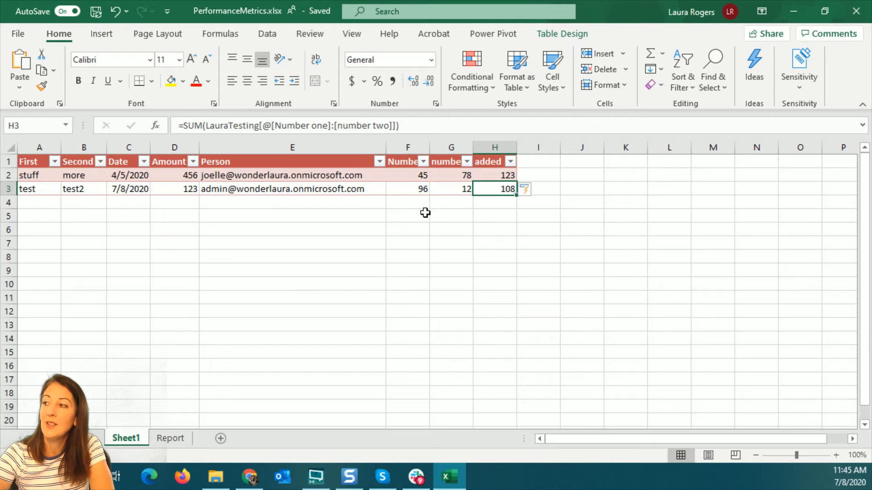
{"action": "left_click", "coordinate": [500, 176]}
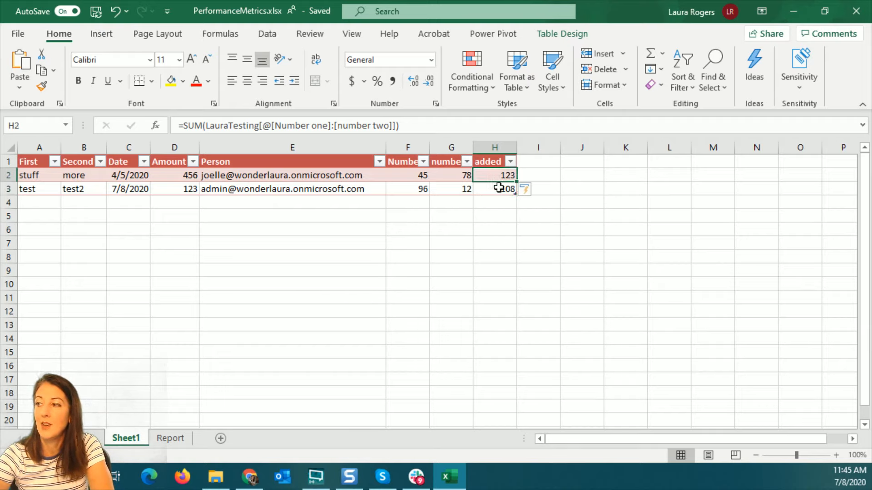
{"action": "left_click", "coordinate": [854, 13]}
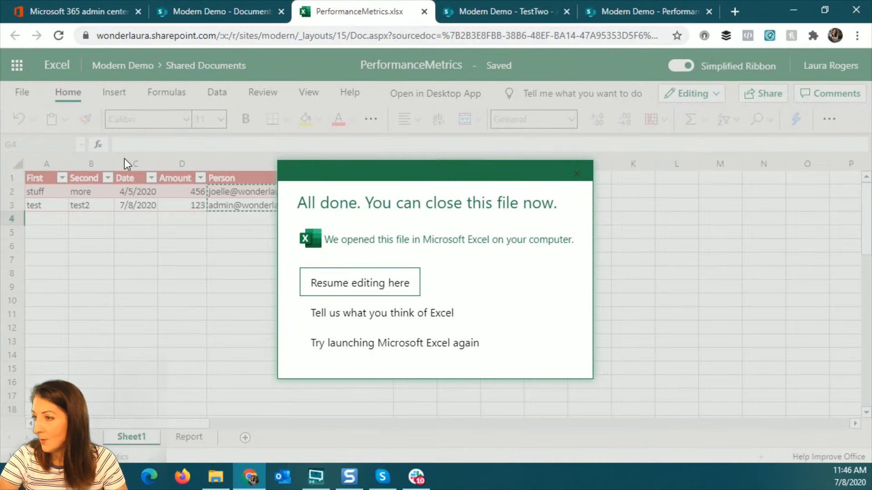
{"action": "left_click", "coordinate": [424, 11]}
From Site contents, start a new list based on an Excel file
{"action": "scroll", "coordinate": [68, 313], "scroll_direction": "down", "scroll_amount": 3}
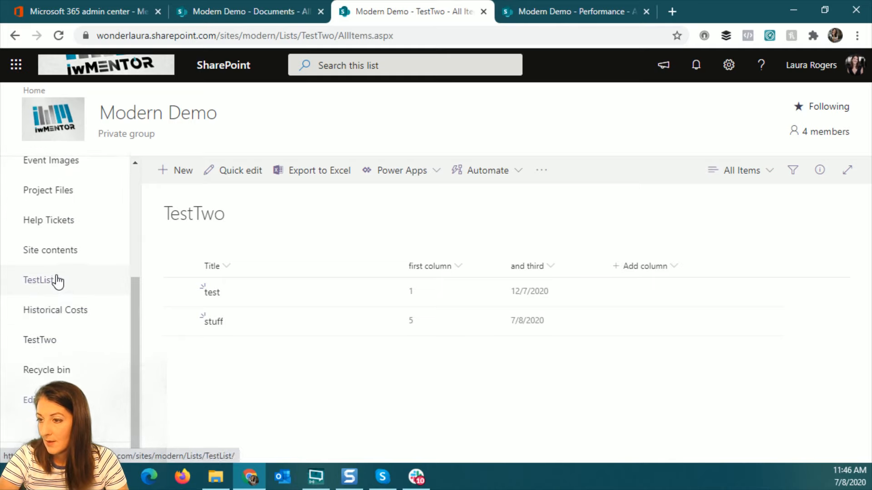
{"action": "left_click", "coordinate": [79, 253]}
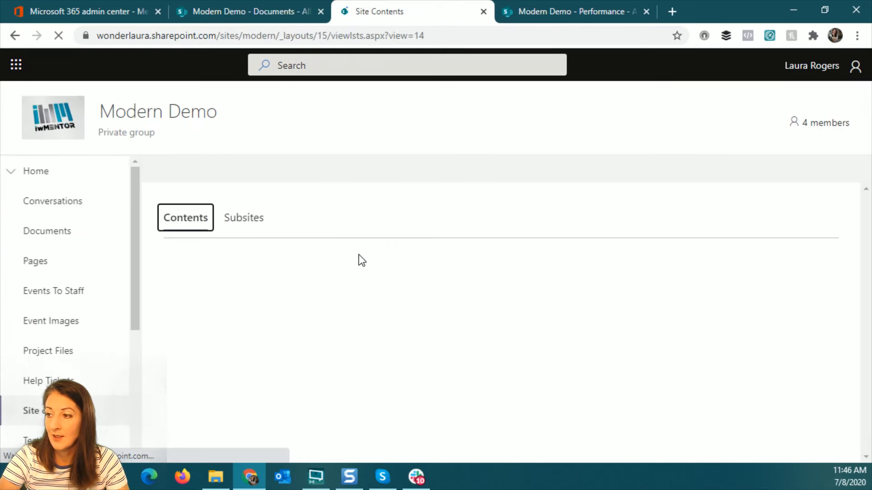
{"action": "left_click", "coordinate": [203, 175]}
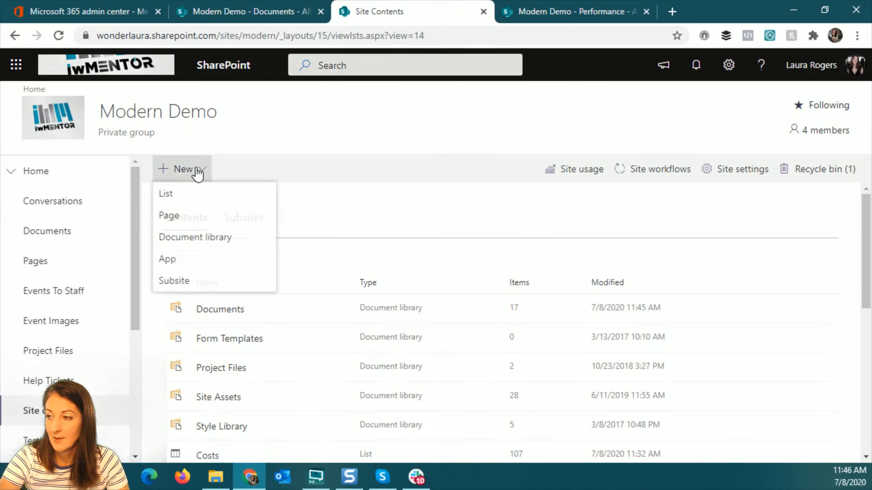
{"action": "left_click", "coordinate": [195, 196]}
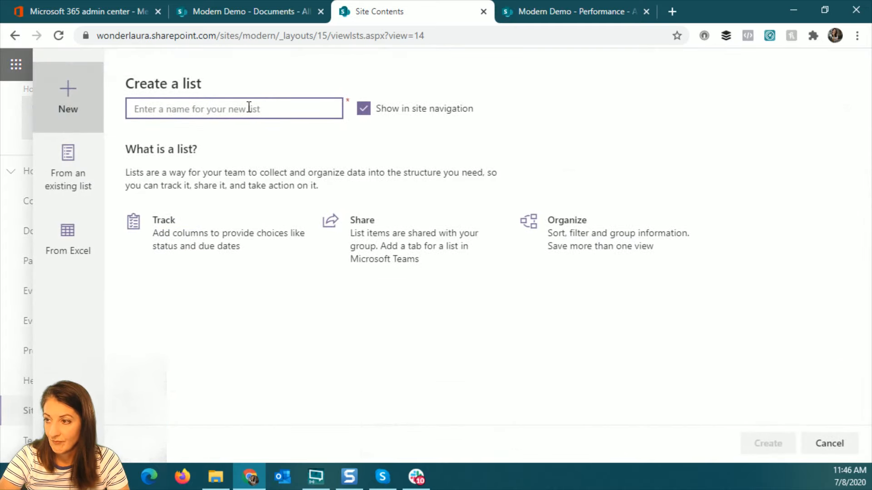
{"action": "left_click", "coordinate": [89, 227]}
Name the list perf2 and select PerformanceMetrics.xlsx from Documents as its source
{"action": "left_click", "coordinate": [198, 108]}
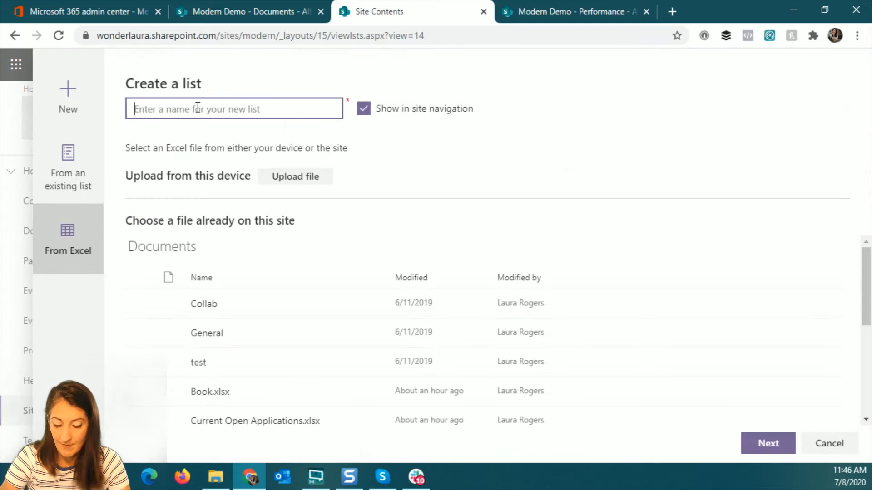
{"action": "type", "text": "perf2"}
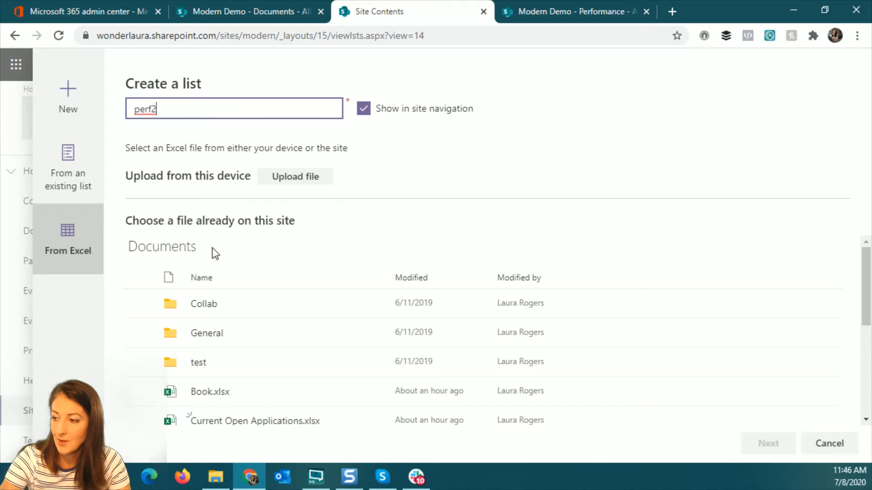
{"action": "scroll", "coordinate": [322, 359], "scroll_direction": "down", "scroll_amount": 5}
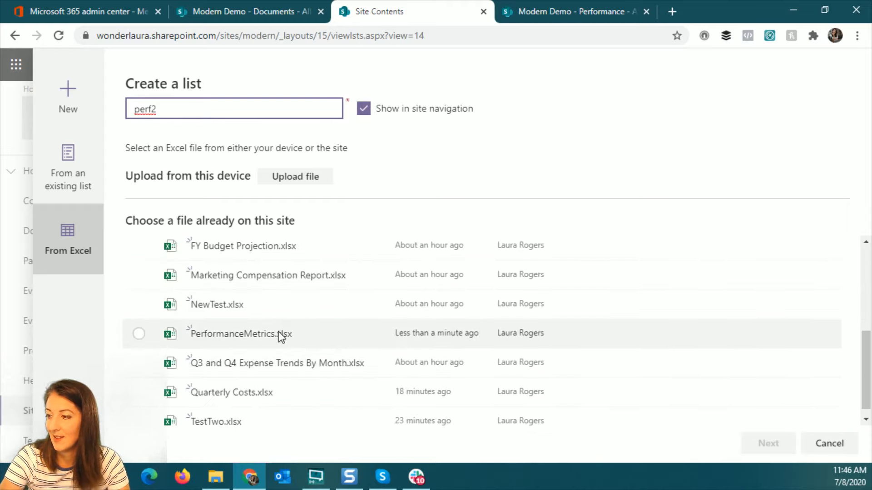
{"action": "left_click", "coordinate": [138, 334]}
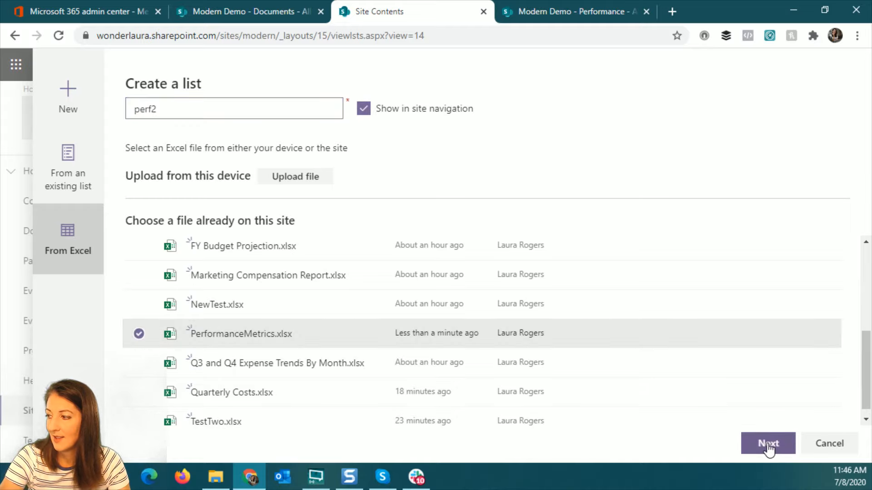
Choose the workbook's testing table, with columns First through added, as the list source
{"action": "left_click", "coordinate": [768, 444]}
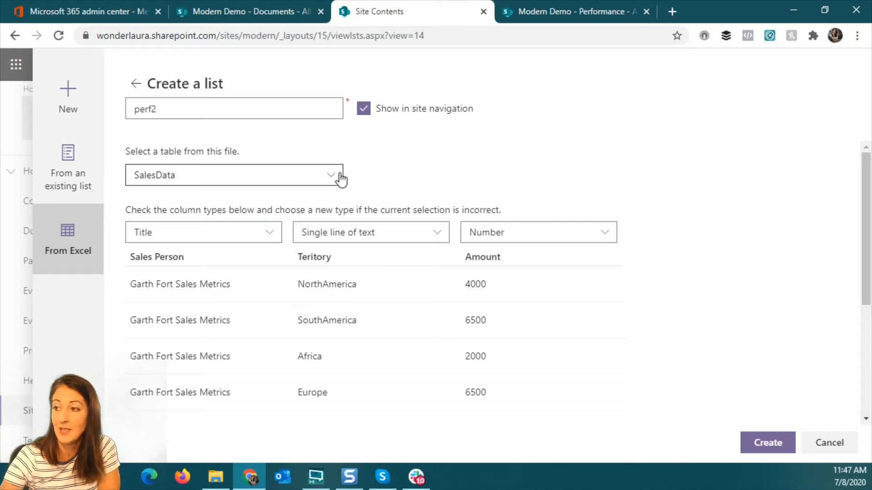
{"action": "left_click", "coordinate": [310, 177]}
{"action": "left_click", "coordinate": [186, 222]}
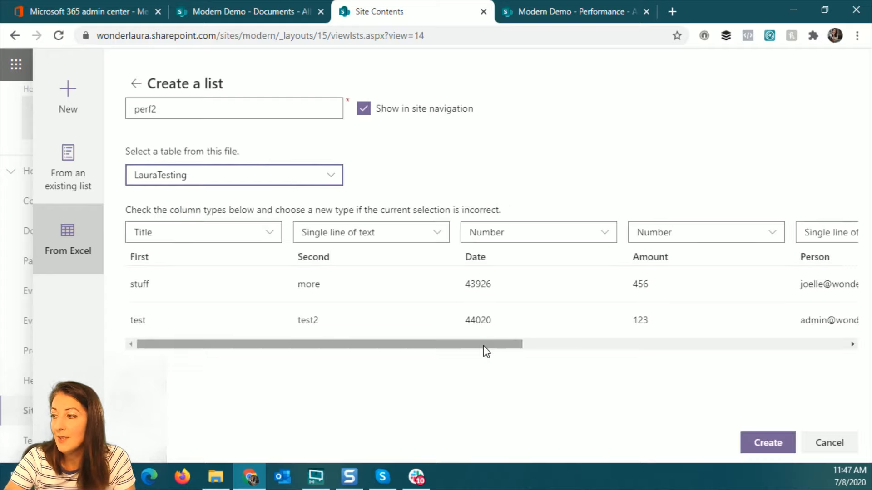
{"action": "left_click_drag", "start_coordinate": [483, 345], "coordinate": [832, 343]}
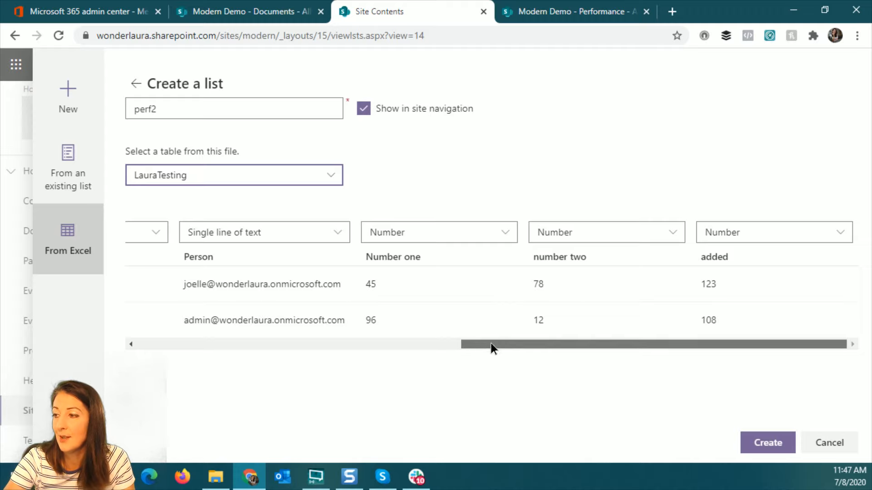
{"action": "left_click_drag", "start_coordinate": [492, 346], "coordinate": [293, 346]}
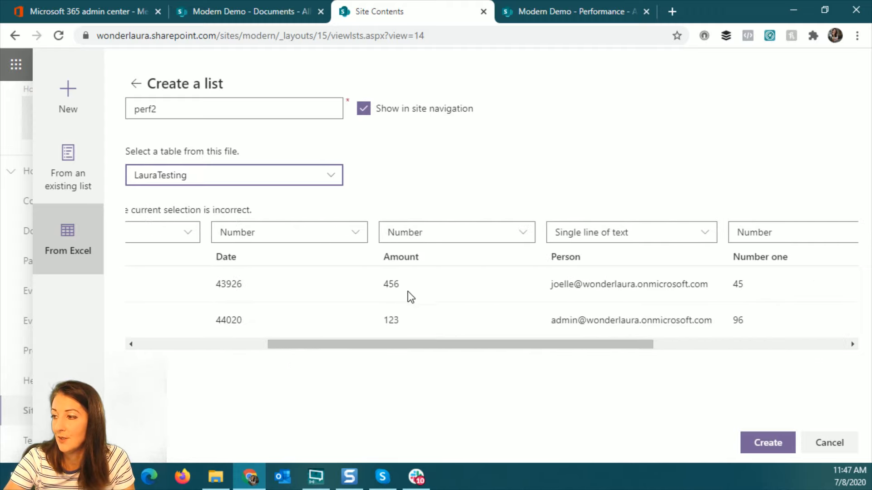
Import the Date column as Date and time, keep added as Number, and create perf2
{"action": "left_click", "coordinate": [282, 241]}
{"action": "left_click", "coordinate": [279, 302]}
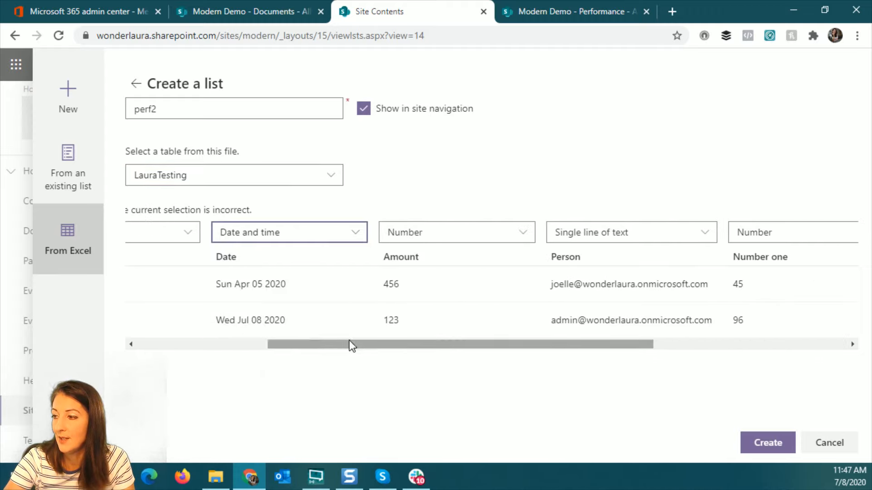
{"action": "left_click_drag", "start_coordinate": [351, 346], "coordinate": [662, 363]}
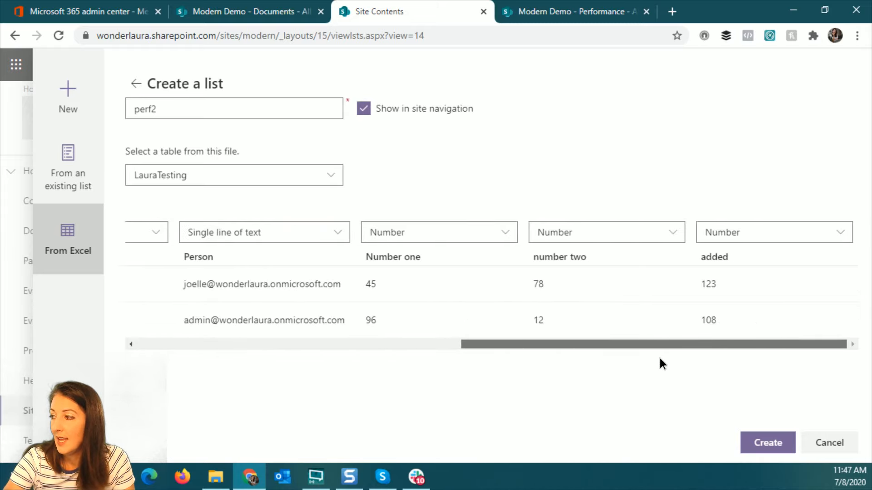
{"action": "left_click", "coordinate": [745, 233]}
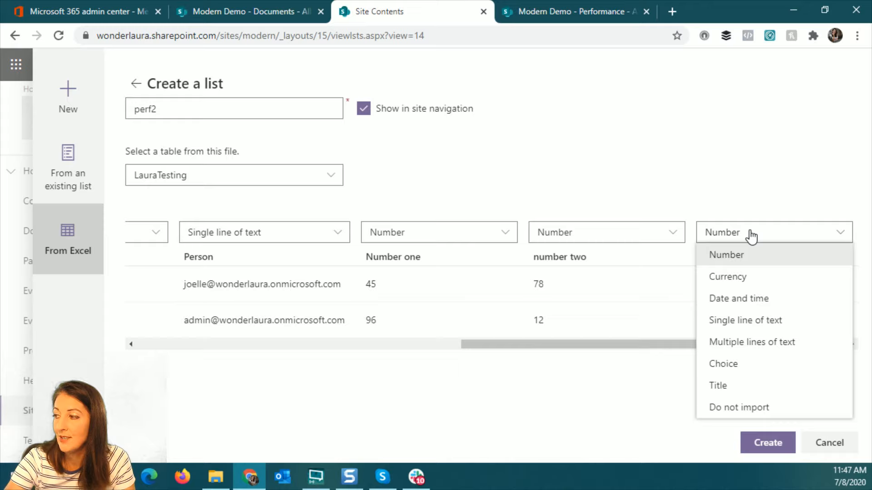
{"action": "left_click", "coordinate": [750, 235]}
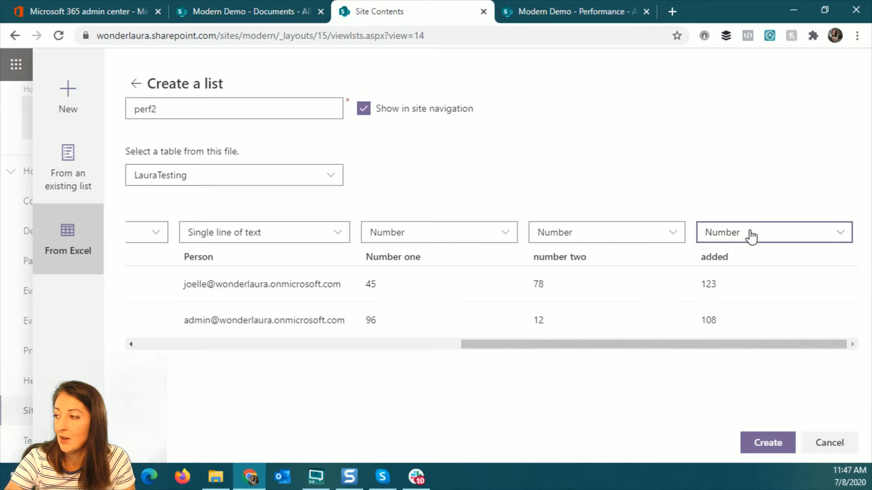
{"action": "left_click", "coordinate": [752, 236]}
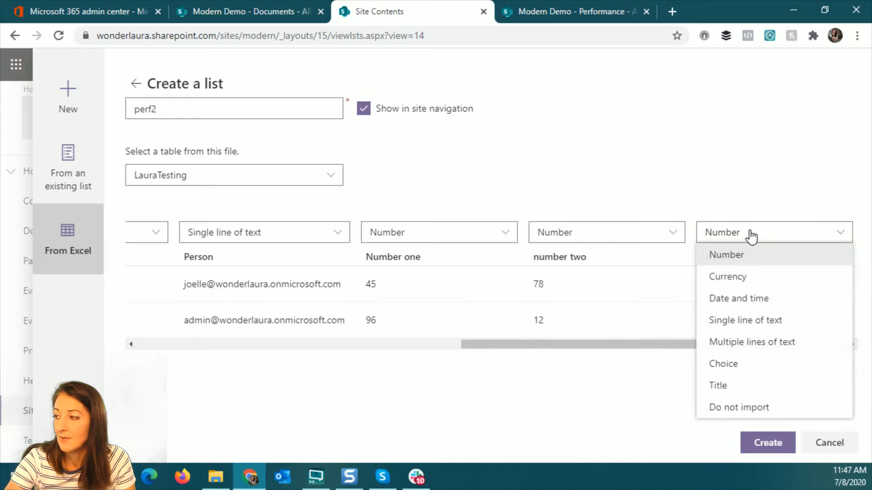
{"action": "left_click", "coordinate": [751, 236]}
{"action": "left_click", "coordinate": [768, 442]}
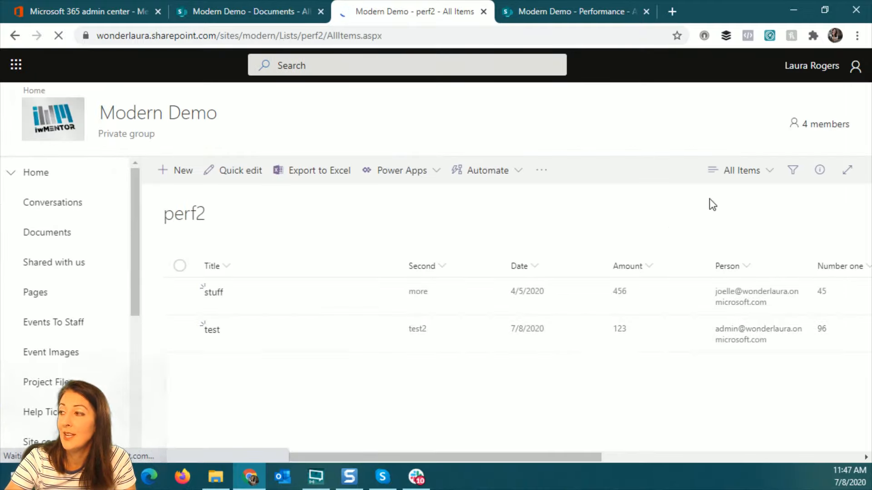
Go to perf2's list settings and open the added column for editing
{"action": "left_click", "coordinate": [730, 69]}
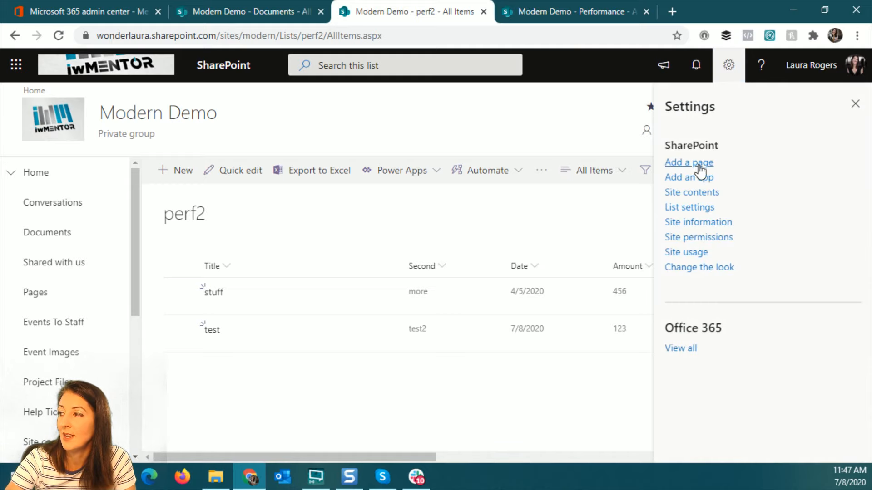
{"action": "left_click", "coordinate": [695, 208]}
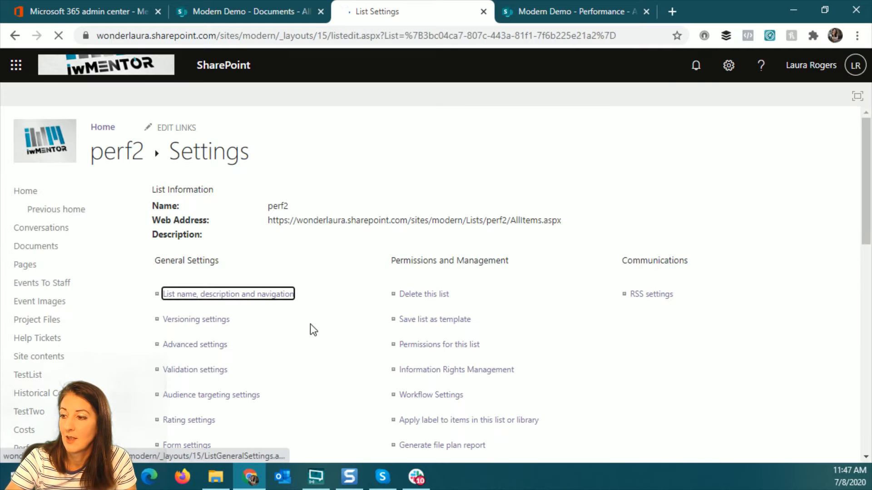
{"action": "scroll", "coordinate": [309, 324], "scroll_direction": "down", "scroll_amount": 7}
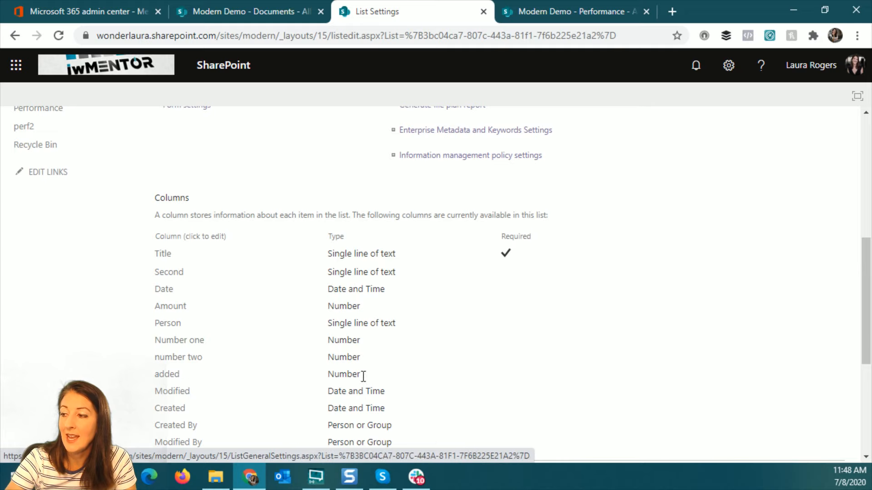
{"action": "left_click", "coordinate": [168, 375]}
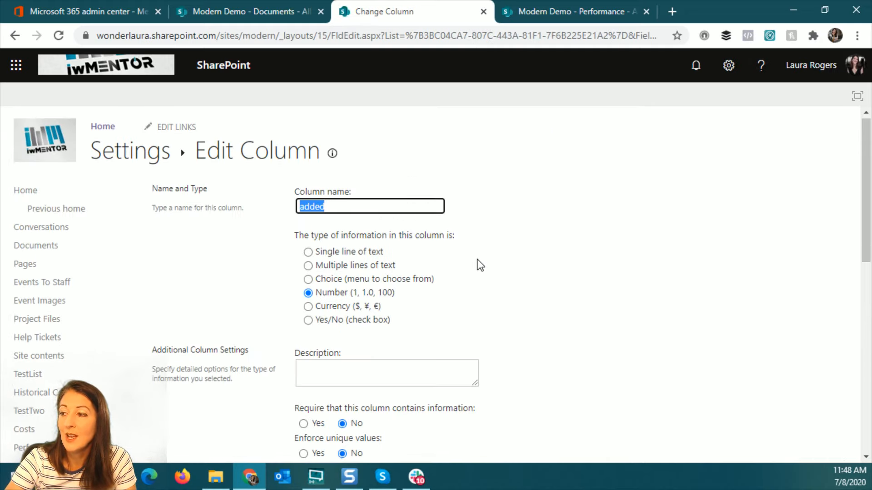
Delete the added column, confirming permanent removal of it and its data
{"action": "scroll", "coordinate": [574, 244], "scroll_direction": "down", "scroll_amount": 3}
{"action": "scroll", "coordinate": [542, 211], "scroll_direction": "down", "scroll_amount": 10}
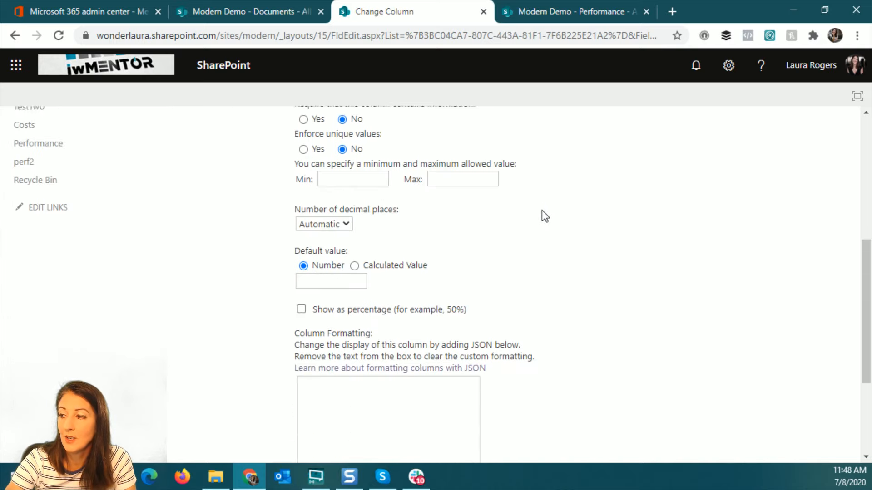
{"action": "left_click", "coordinate": [671, 390]}
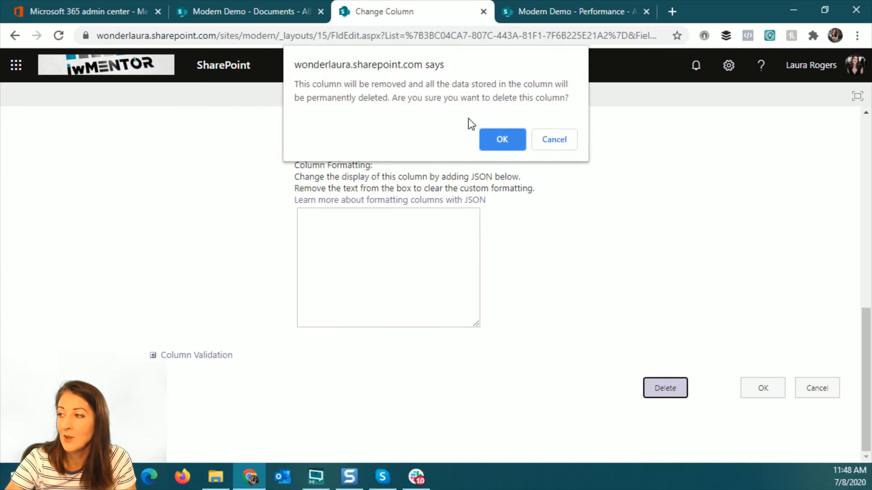
{"action": "left_click", "coordinate": [502, 135]}
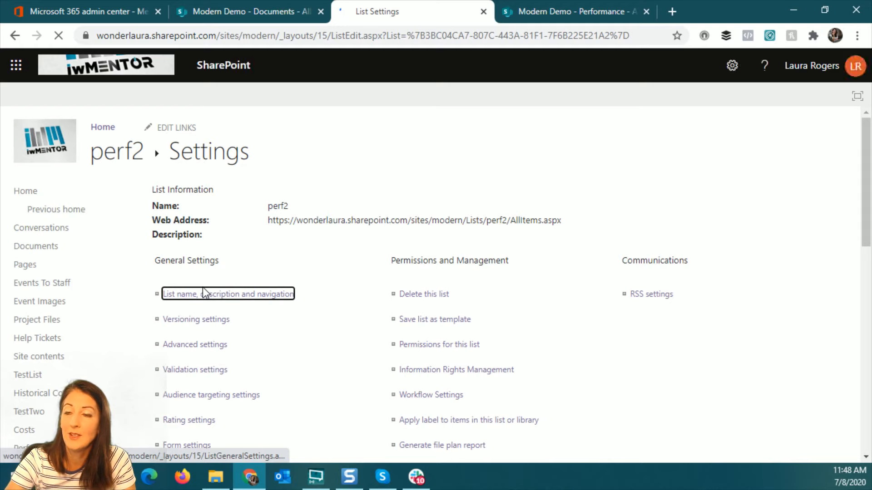
{"action": "scroll", "coordinate": [281, 341], "scroll_direction": "down", "scroll_amount": 10}
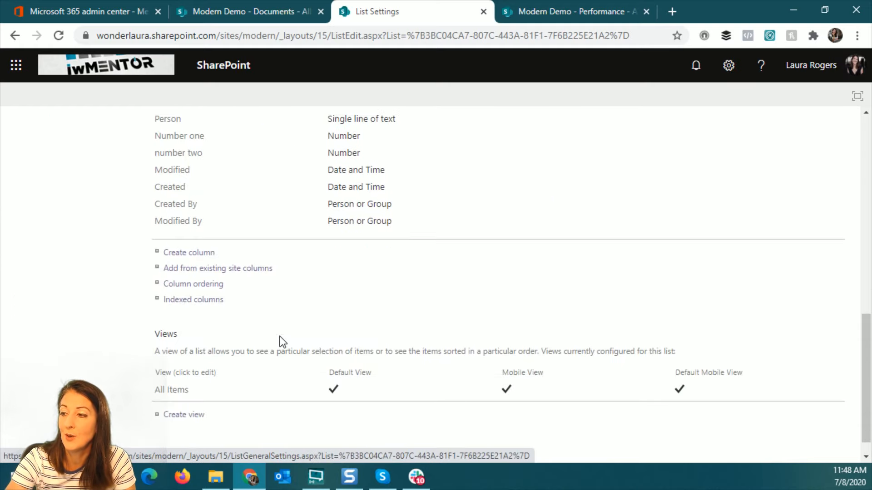
Create a new column named addThem with the Calculated type
{"action": "left_click", "coordinate": [205, 254]}
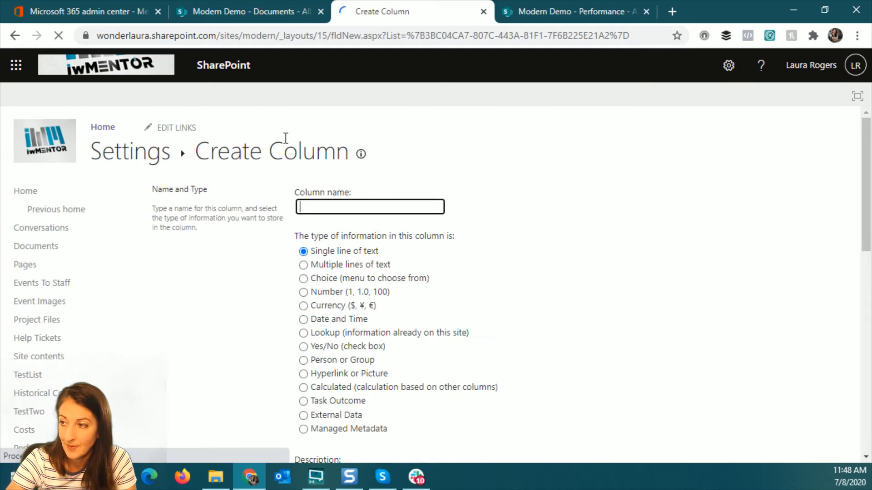
{"action": "type", "text": "addThem"}
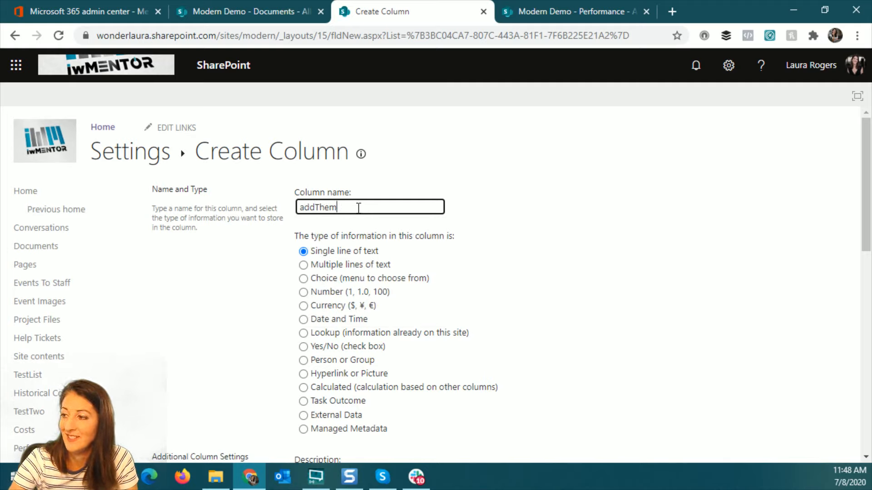
{"action": "left_click", "coordinate": [304, 387]}
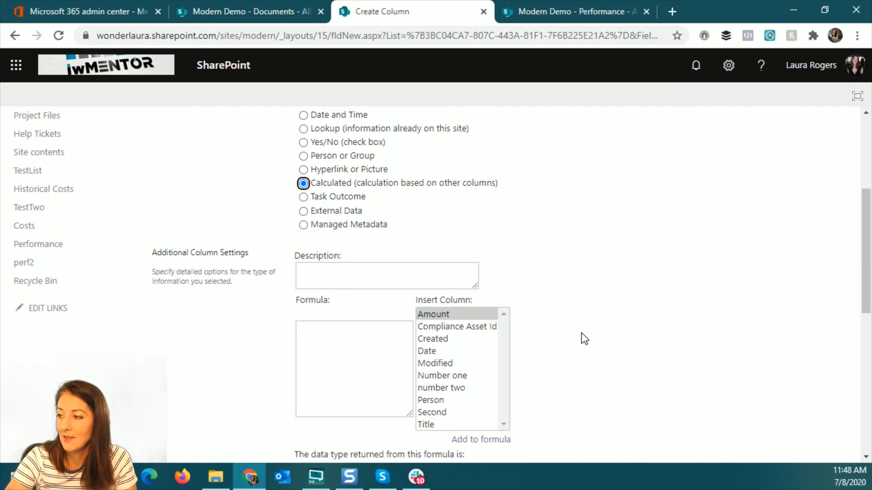
Set its formula to [Number one]+[number two] and save the column
{"action": "double_click", "coordinate": [443, 377]}
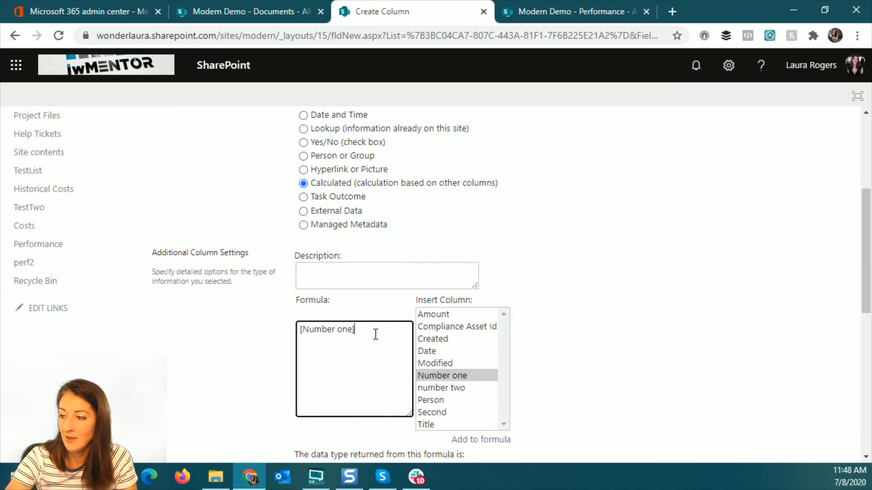
{"action": "double_click", "coordinate": [462, 388]}
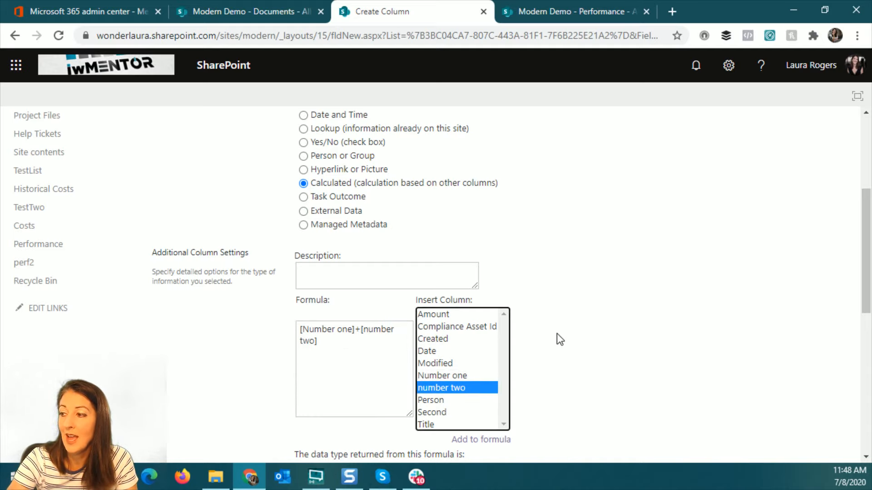
{"action": "scroll", "coordinate": [339, 393], "scroll_direction": "down", "scroll_amount": 3}
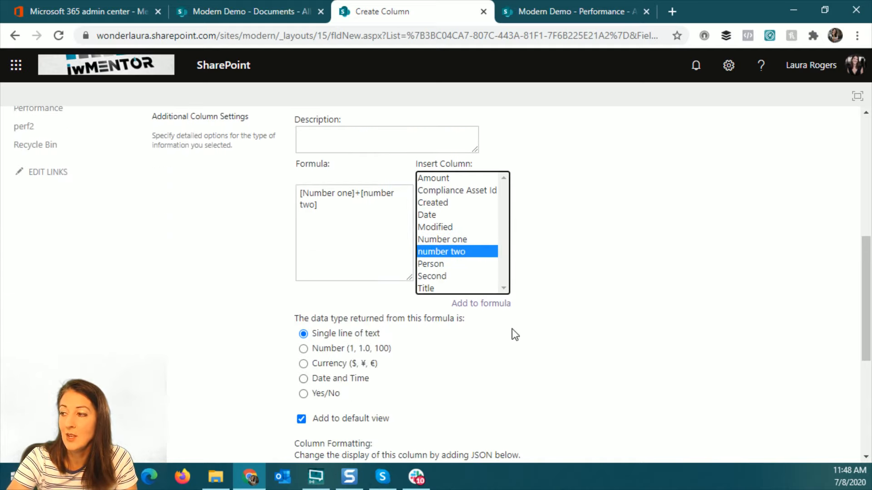
{"action": "scroll", "coordinate": [180, 208], "scroll_direction": "up", "scroll_amount": 3}
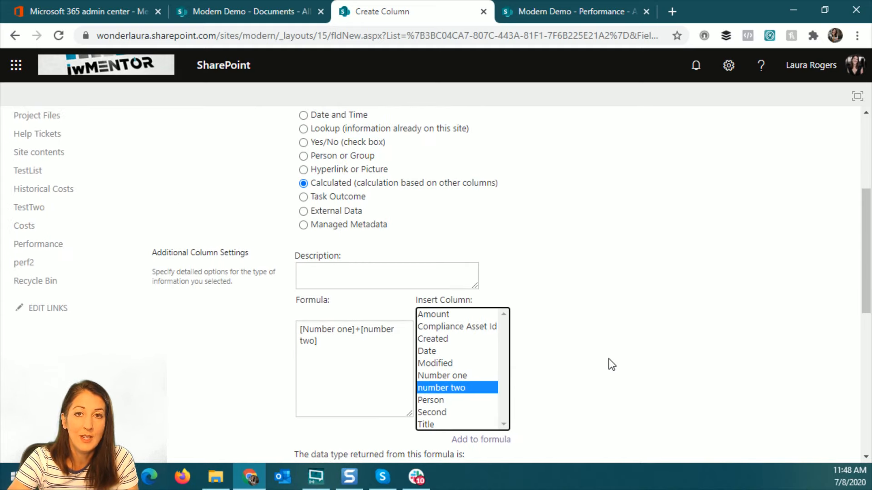
{"action": "scroll", "coordinate": [661, 350], "scroll_direction": "down", "scroll_amount": 3}
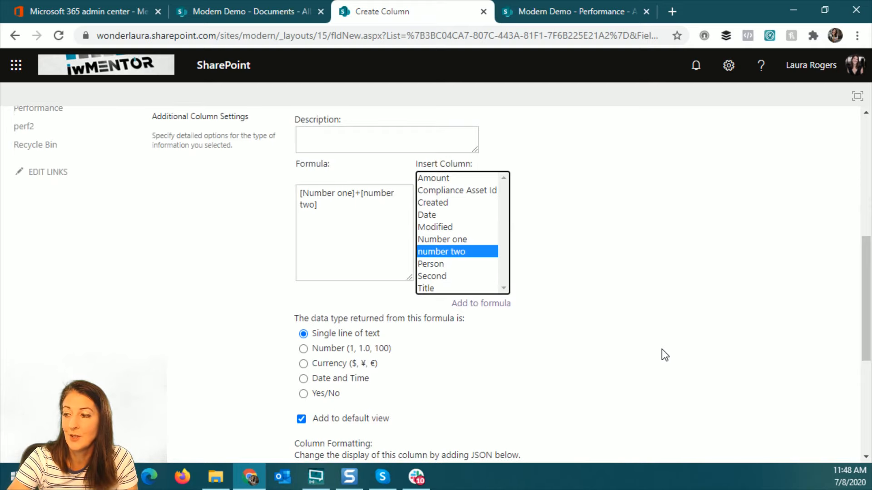
{"action": "scroll", "coordinate": [661, 350], "scroll_direction": "down", "scroll_amount": 2}
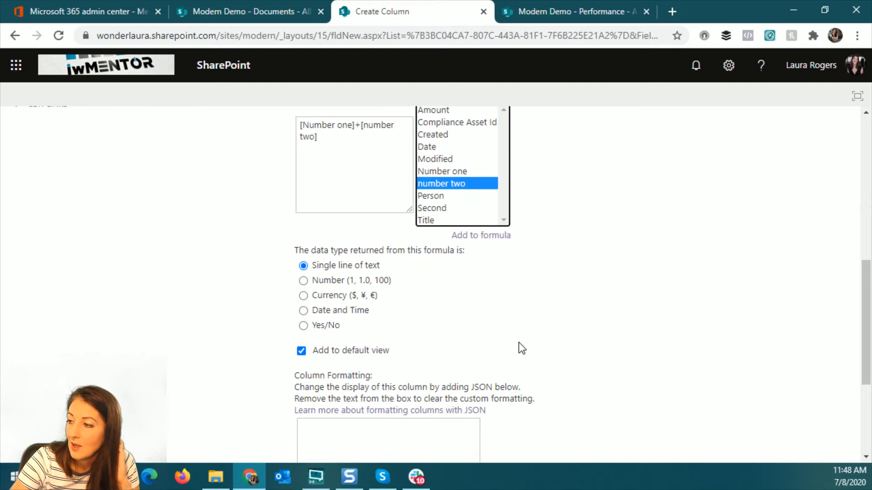
{"action": "scroll", "coordinate": [518, 342], "scroll_direction": "up", "scroll_amount": 4}
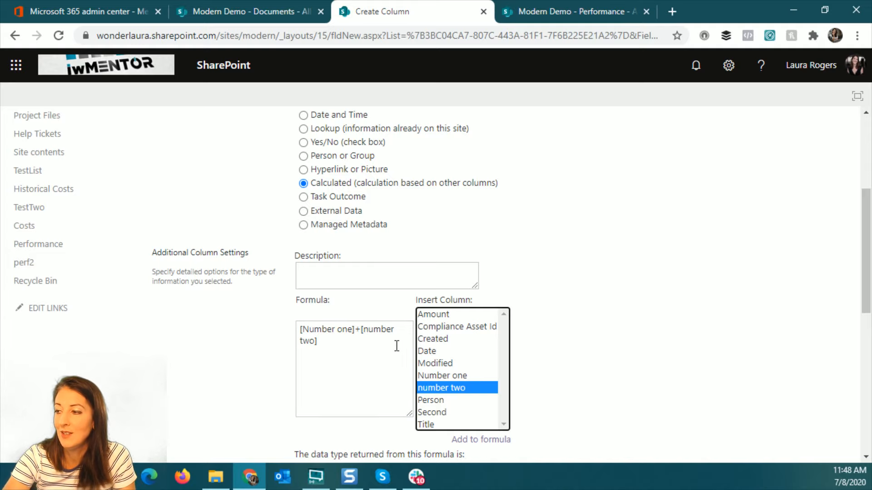
{"action": "scroll", "coordinate": [682, 304], "scroll_direction": "down", "scroll_amount": 4}
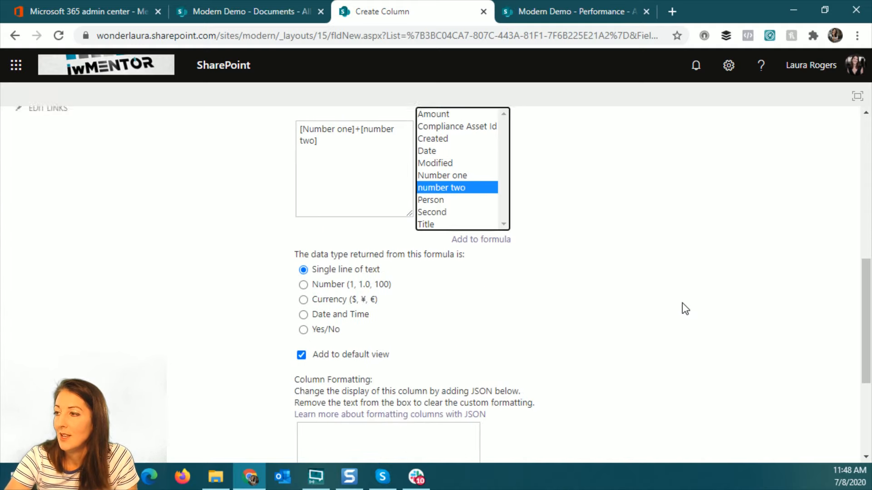
{"action": "scroll", "coordinate": [681, 305], "scroll_direction": "up", "scroll_amount": 1}
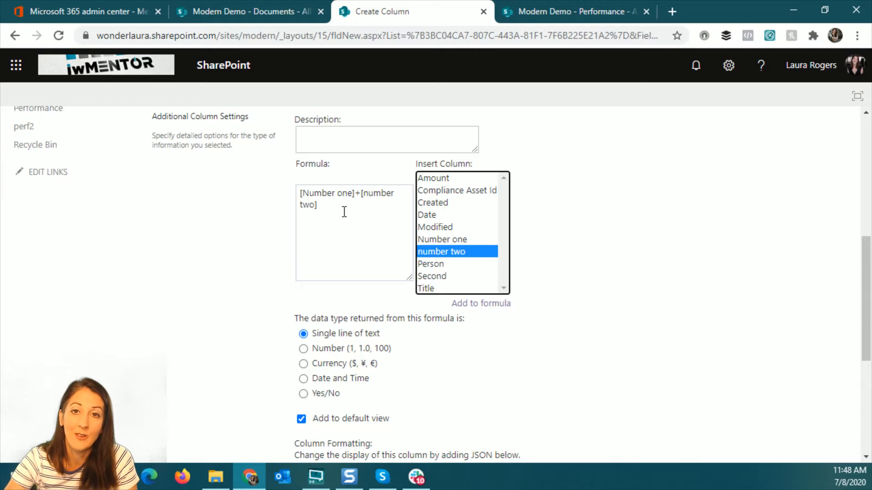
{"action": "scroll", "coordinate": [648, 276], "scroll_direction": "down", "scroll_amount": 5}
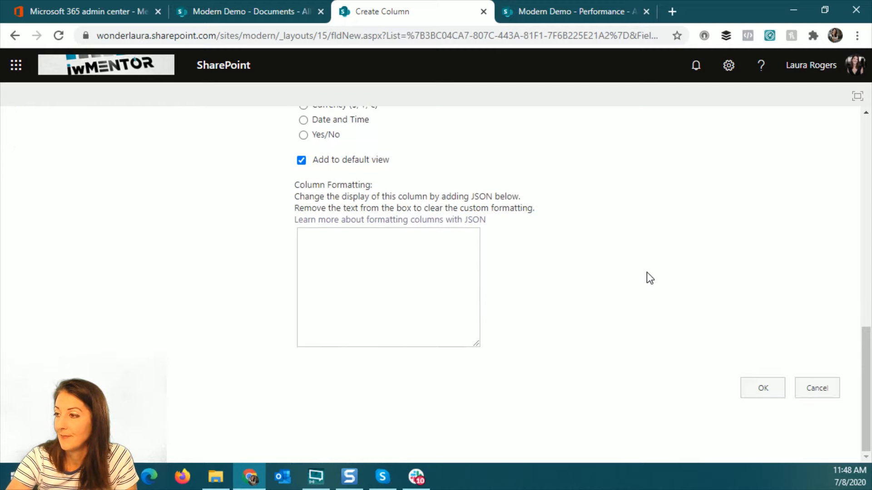
{"action": "left_click", "coordinate": [769, 384]}
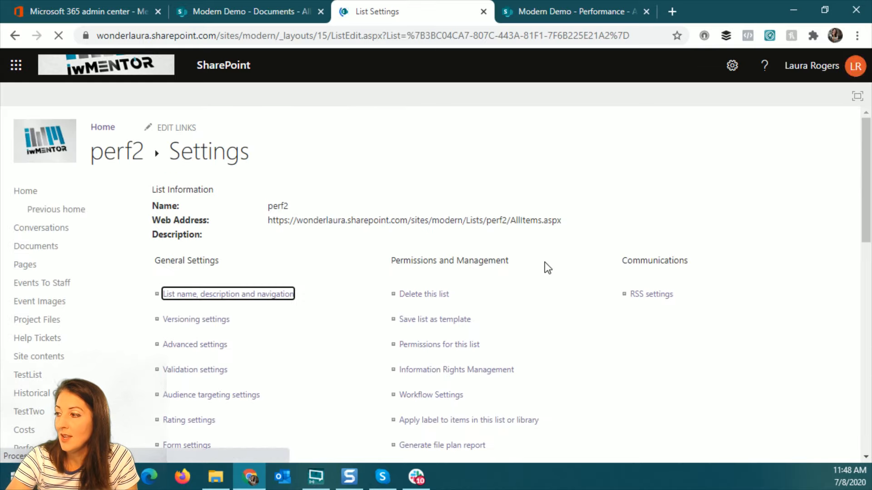
In Quick edit on perf2, change the stuff item's Number one to 46
{"action": "left_click", "coordinate": [130, 157]}
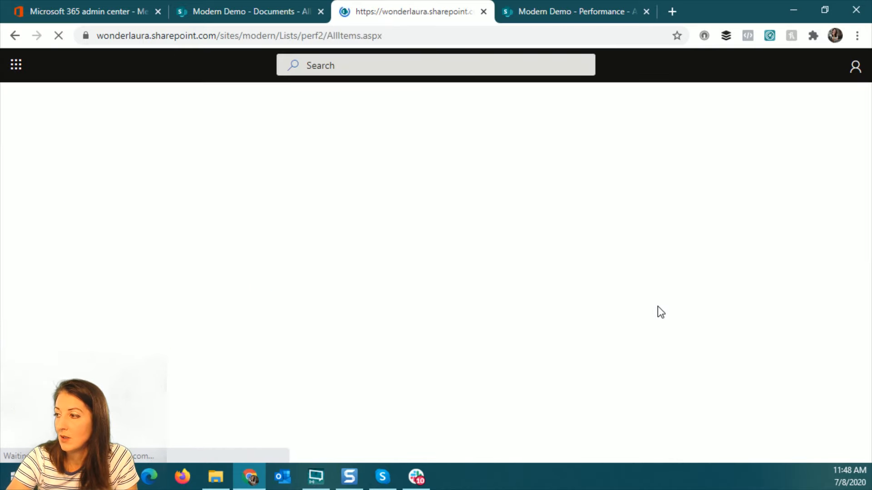
{"action": "left_click_drag", "start_coordinate": [578, 460], "coordinate": [843, 458]}
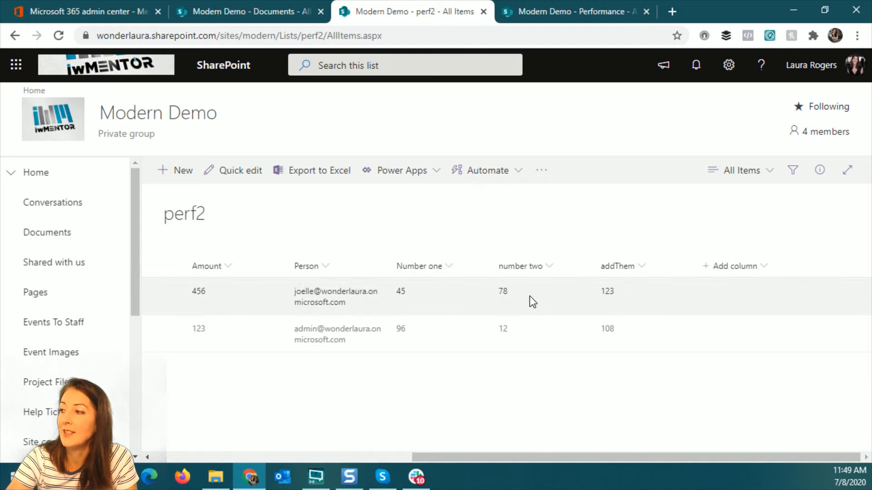
{"action": "left_click", "coordinate": [247, 172]}
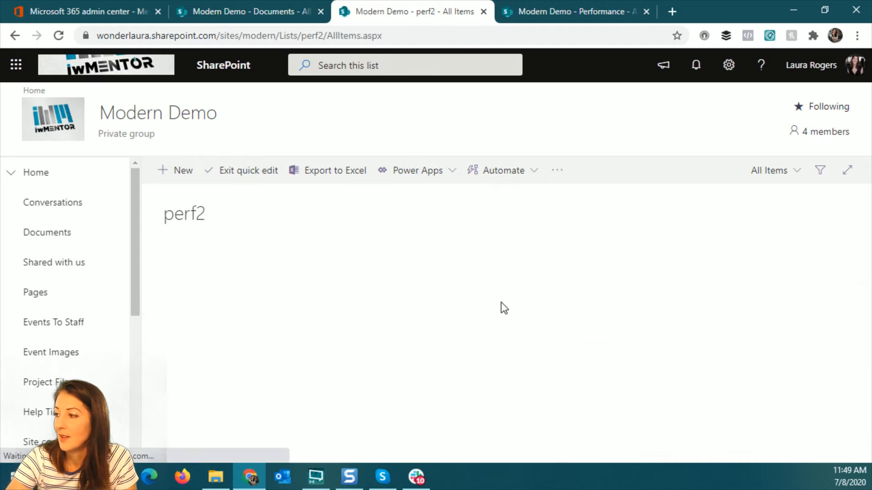
{"action": "left_click", "coordinate": [636, 284]}
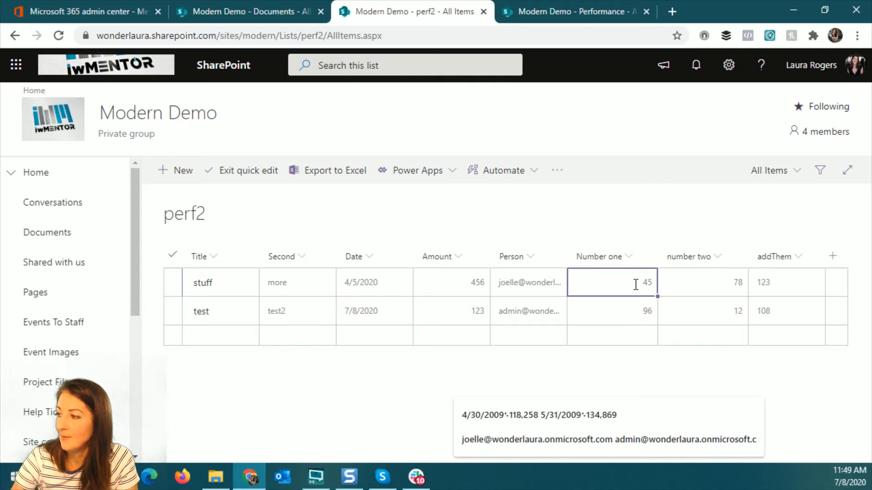
{"action": "type", "text": "46"}
{"action": "key", "text": "Return"}
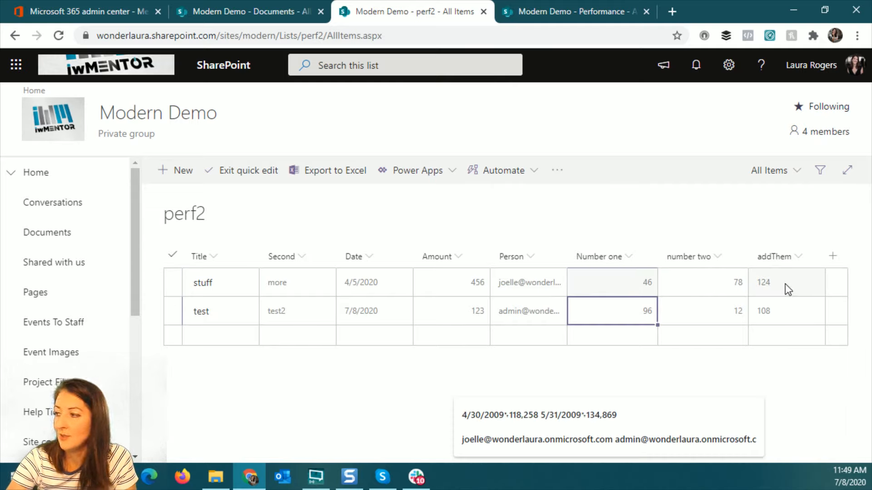
{"action": "left_click", "coordinate": [238, 171]}
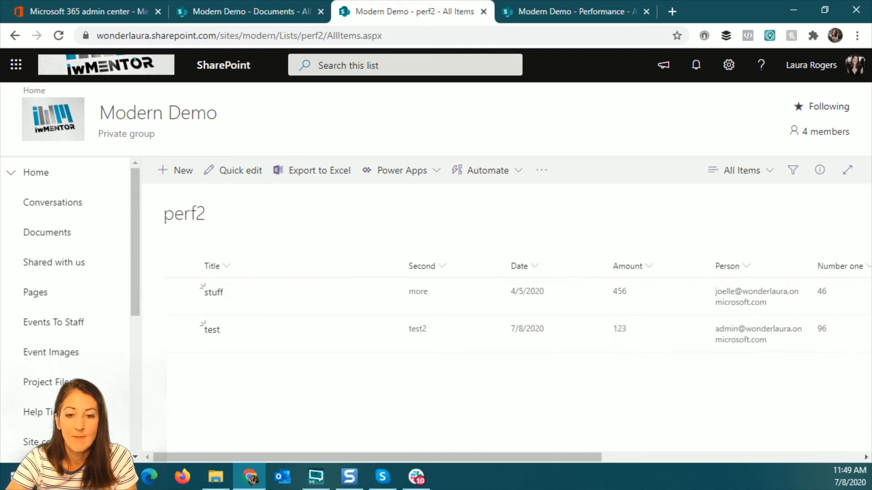
Check today's date on the system calendar, then return to the list
{"action": "key", "text": "alt+Tab"}
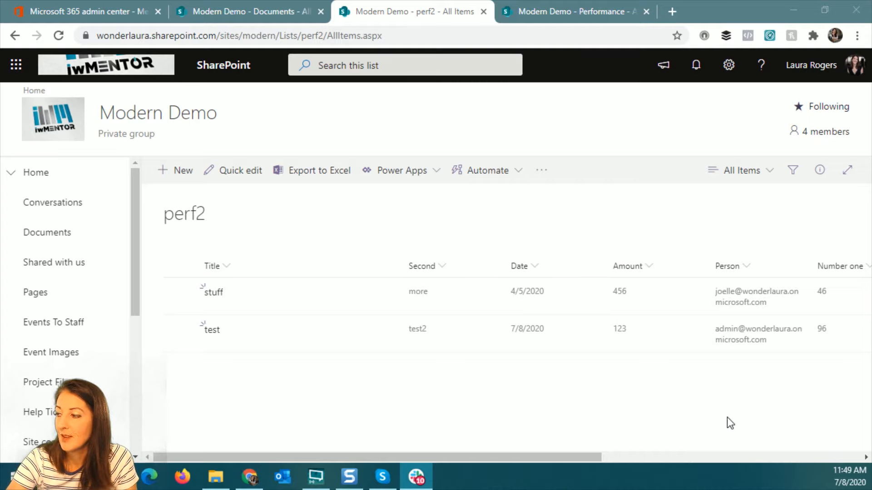
{"action": "left_click", "coordinate": [852, 480]}
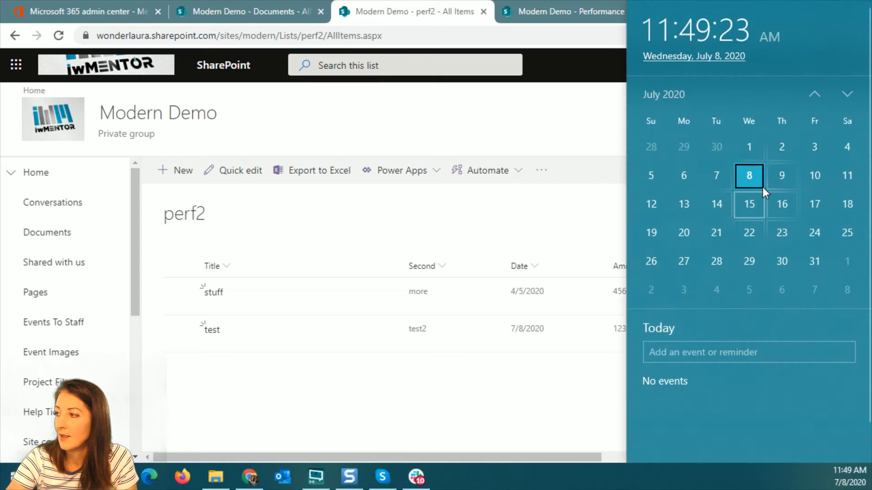
{"action": "left_click", "coordinate": [389, 230]}
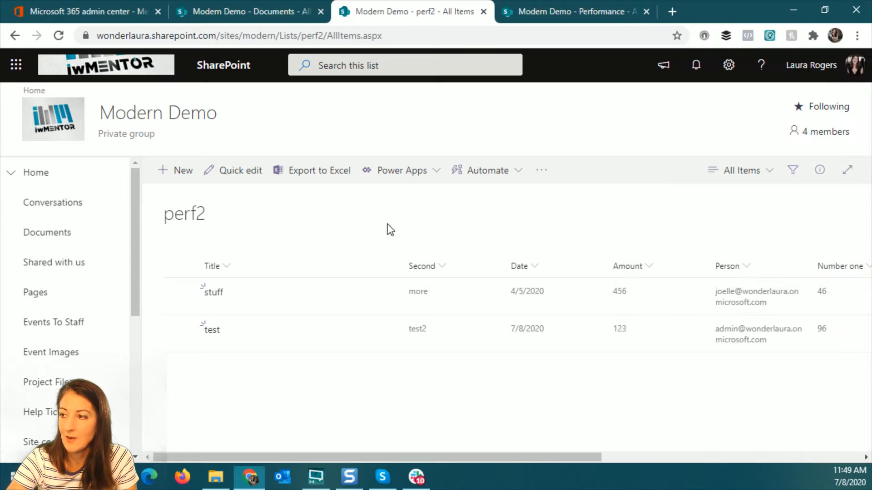